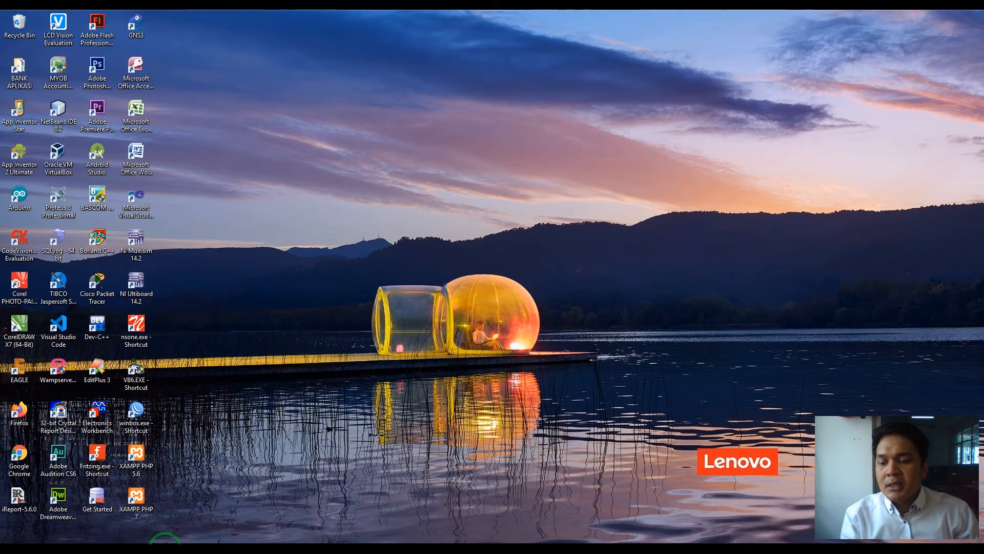
- Open Praktikum 1.pdf from Documents in Adobe Reader, always using Adobe Reader for PDFs
click(106, 553)
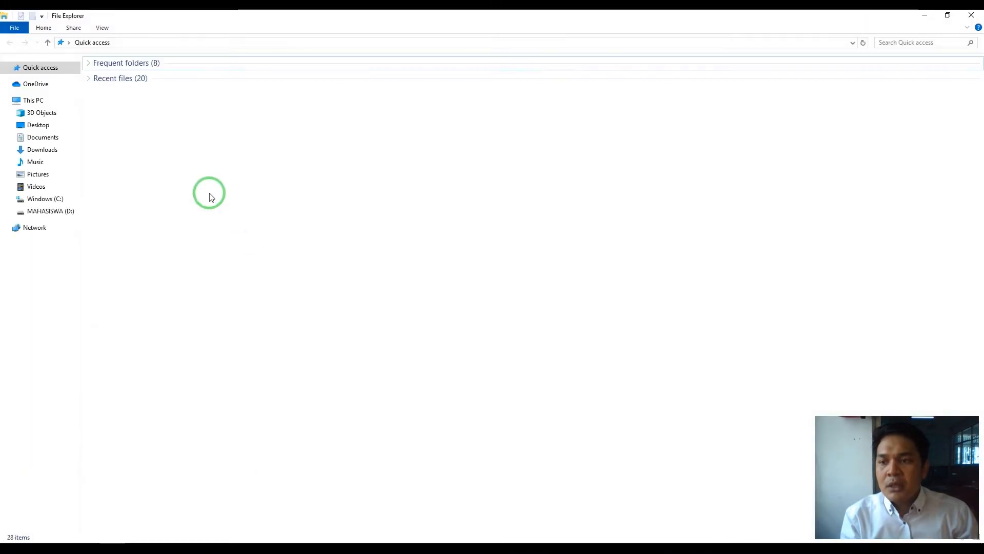
click(62, 143)
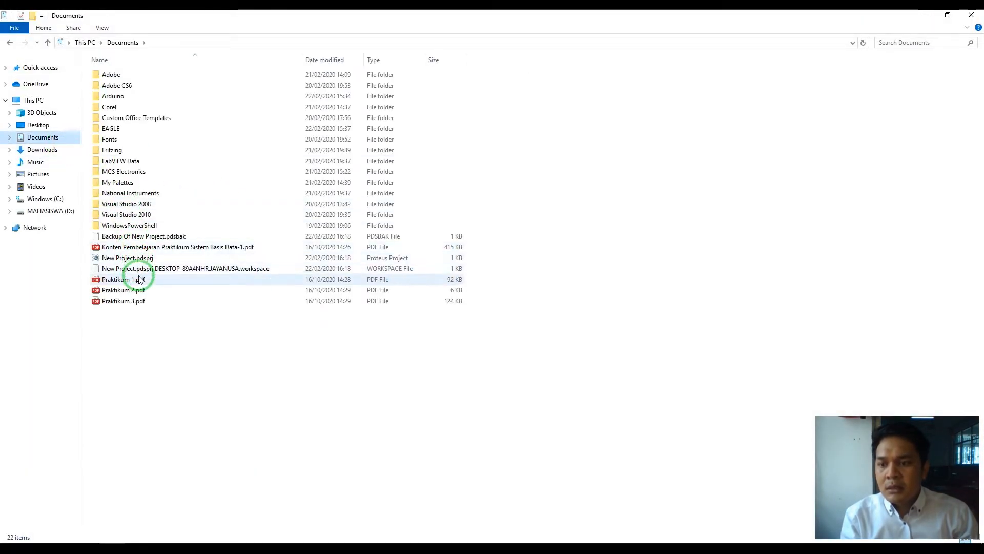
click(140, 280)
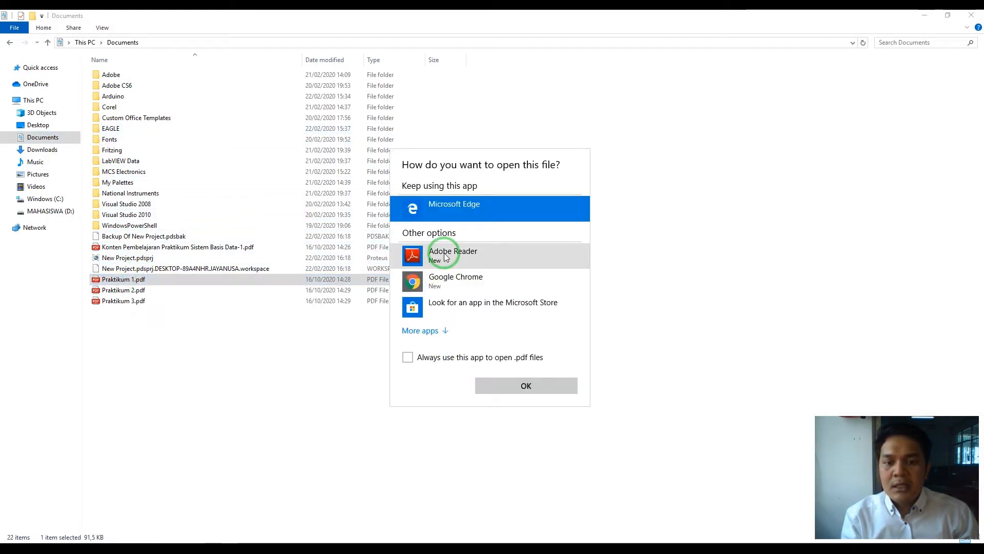
click(445, 256)
click(439, 357)
click(549, 382)
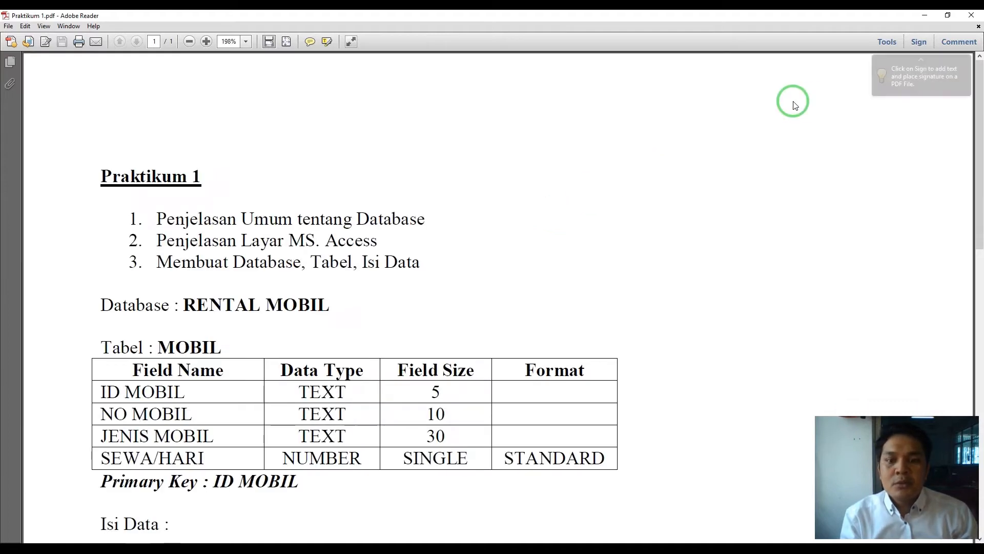
drag(165, 219, 456, 230)
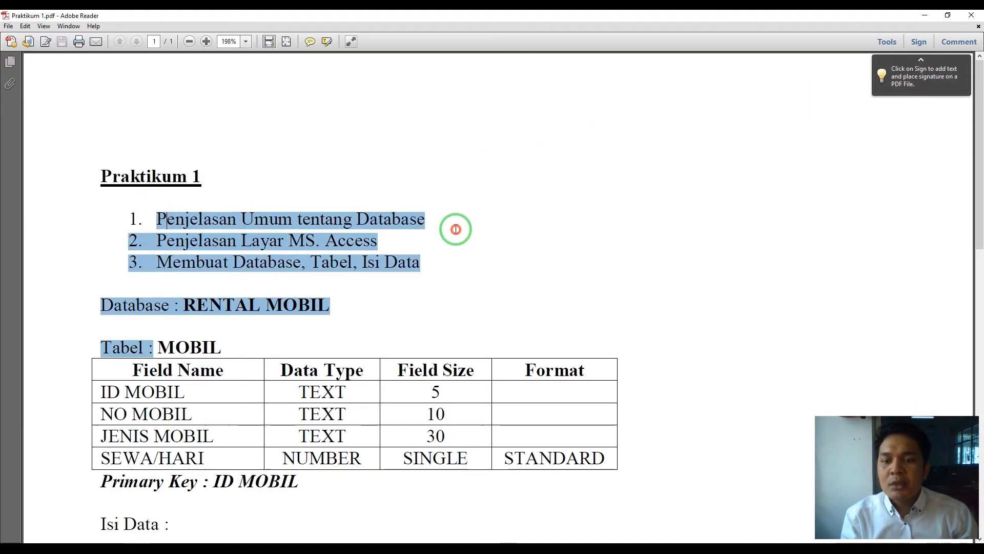
click(441, 226)
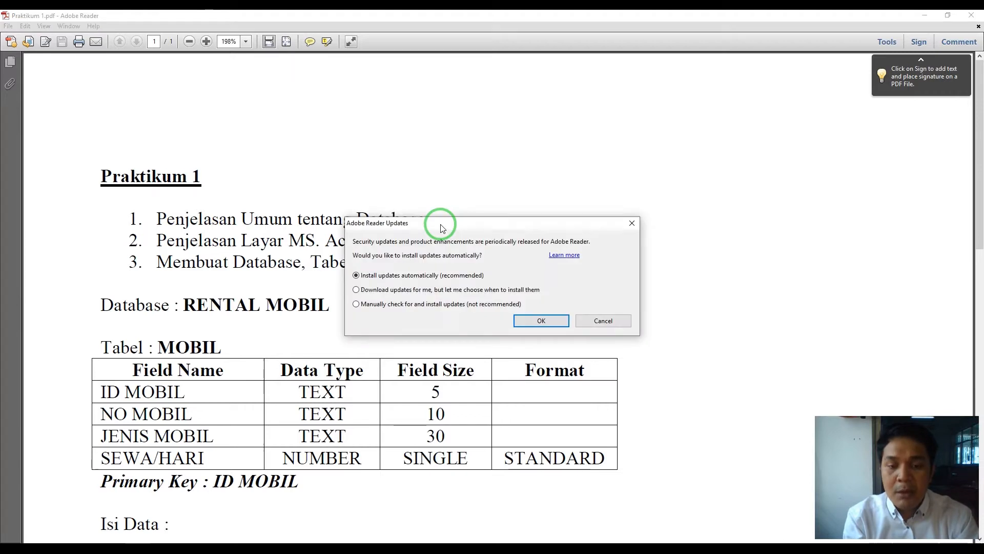
click(631, 224)
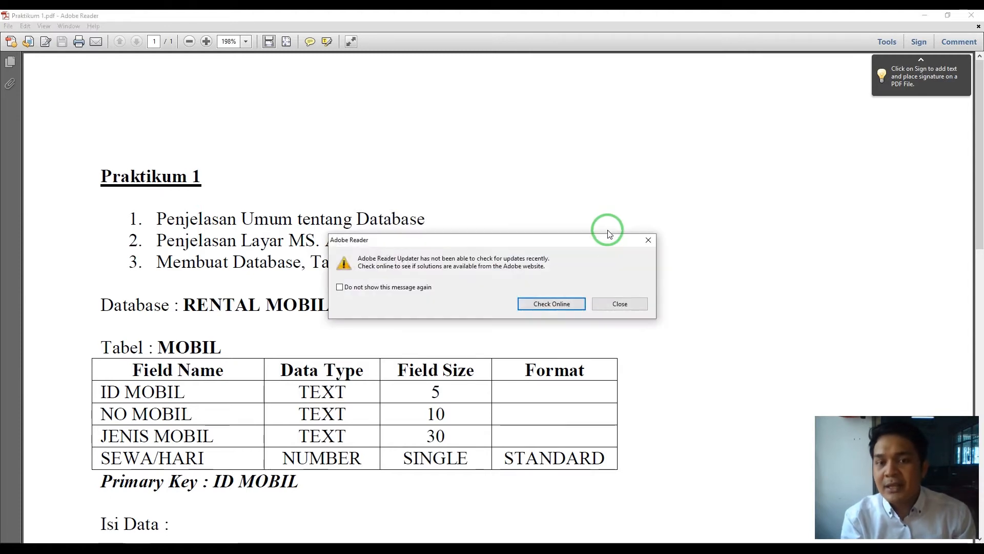
click(648, 239)
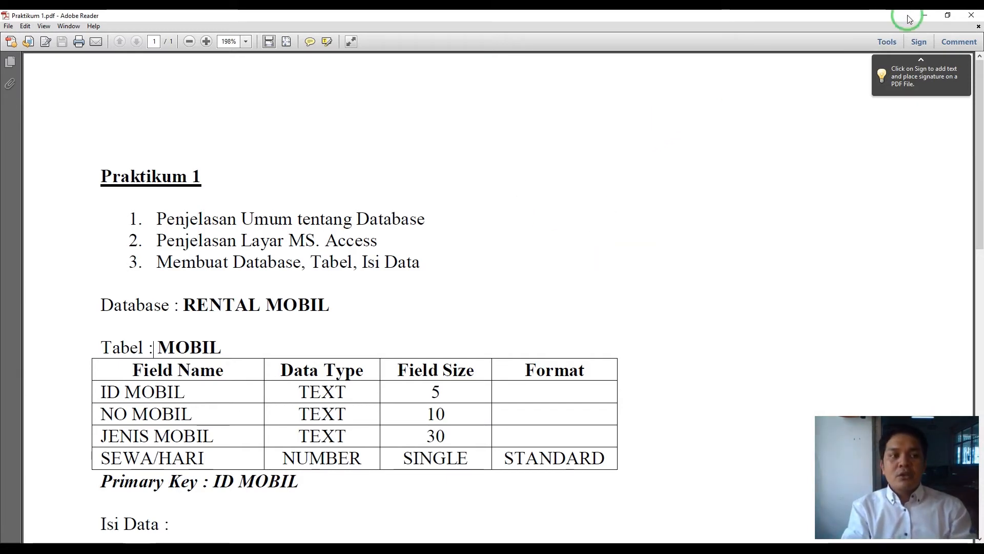
- Close the Praktikum 1 PDF in Adobe Reader
click(974, 15)
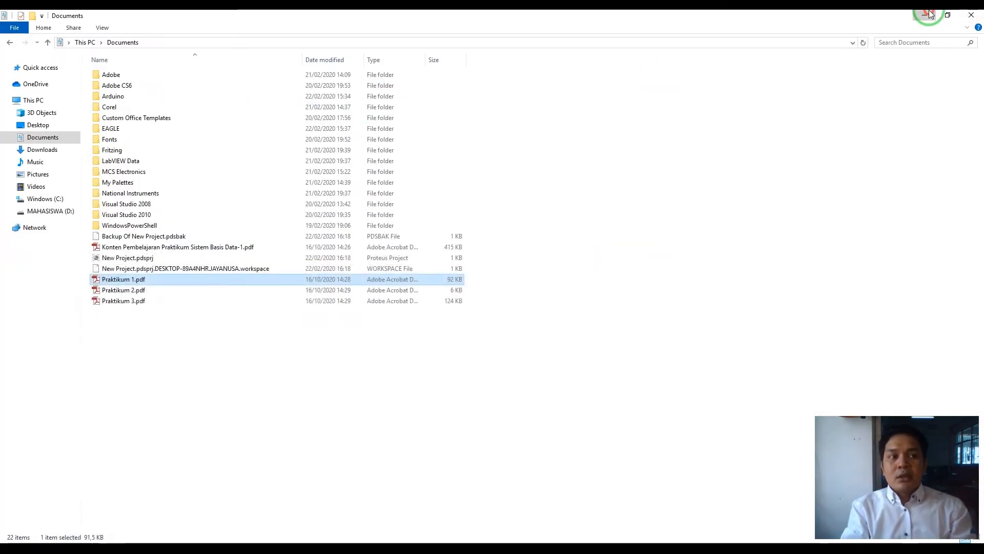
- Close the Documents window and launch Microsoft Office Access 2007 from the desktop shortcut
click(974, 15)
double_click(143, 79)
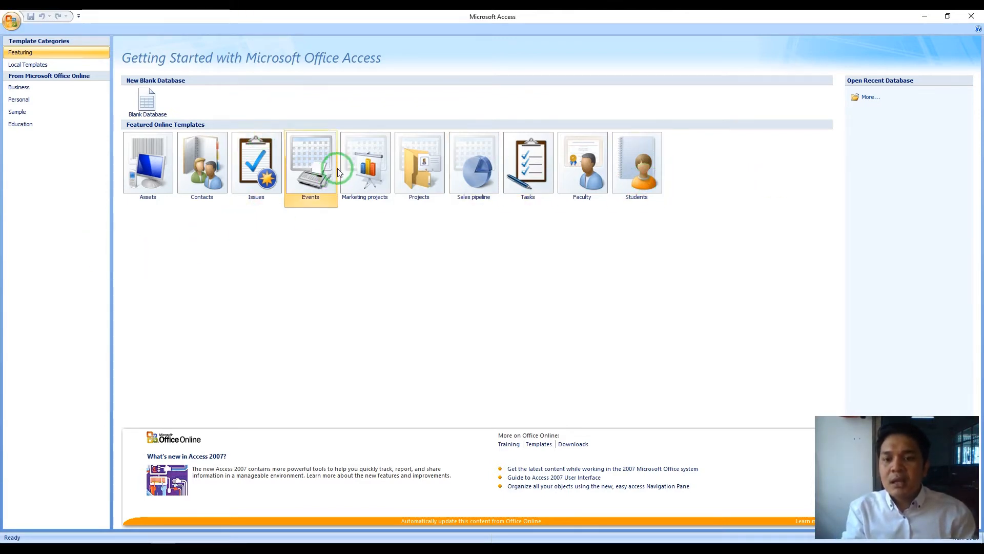
click(152, 167)
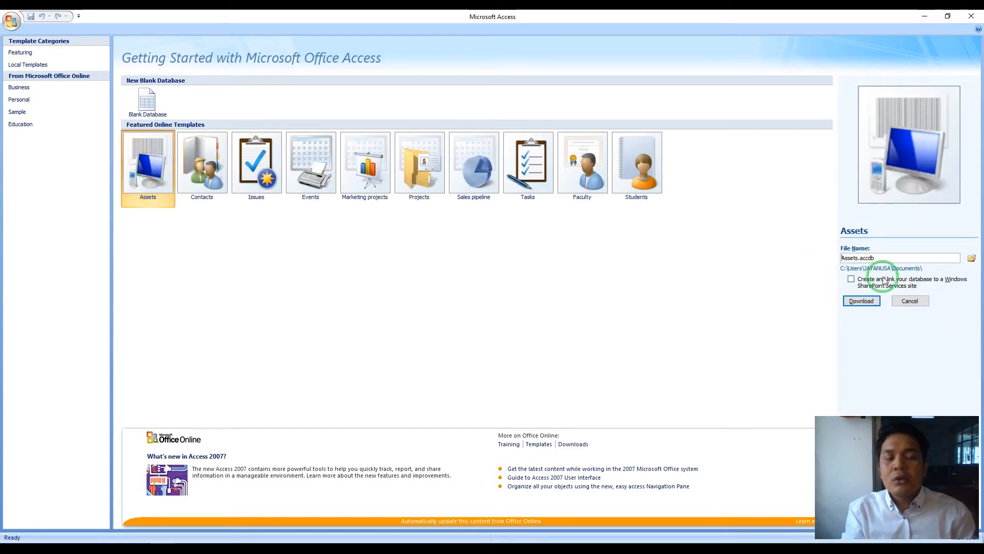
click(156, 99)
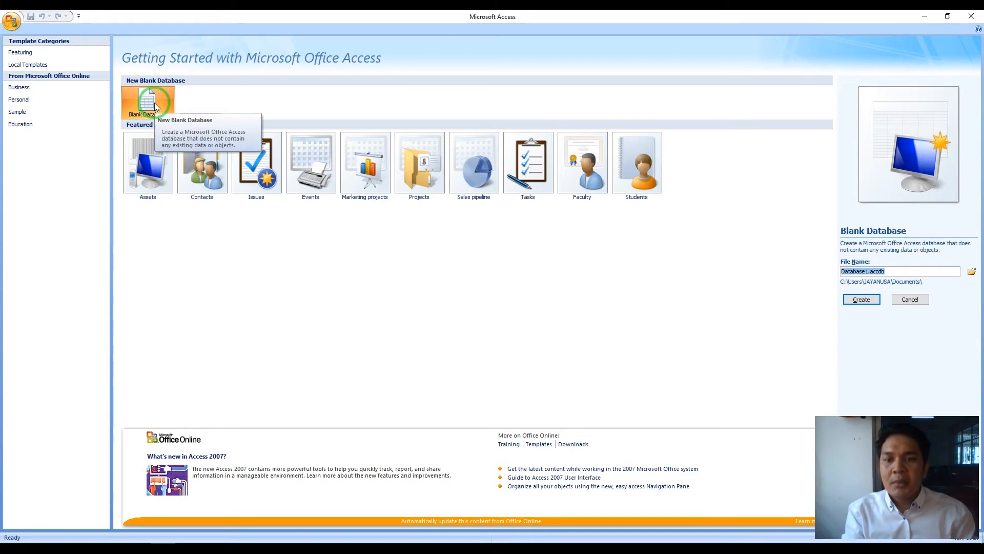
click(153, 106)
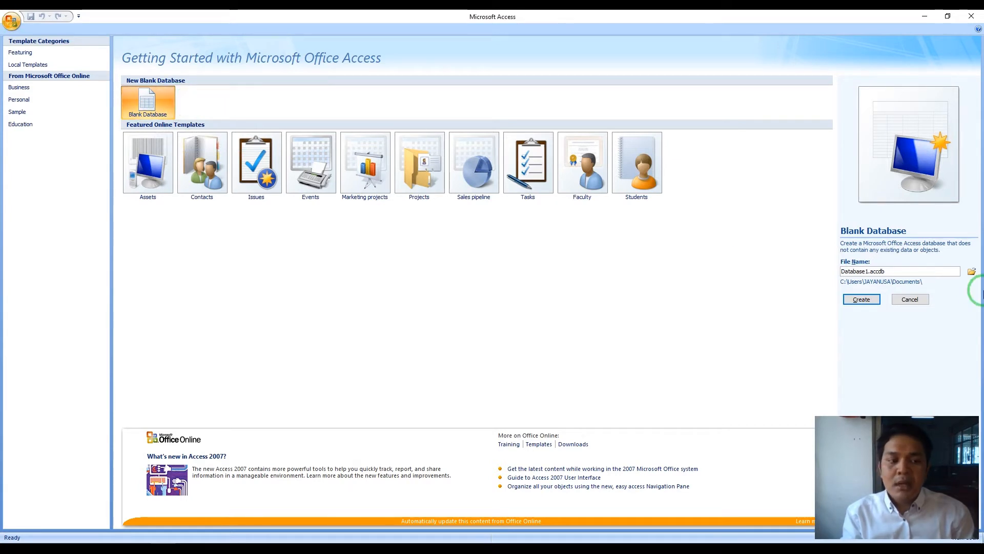
click(911, 299)
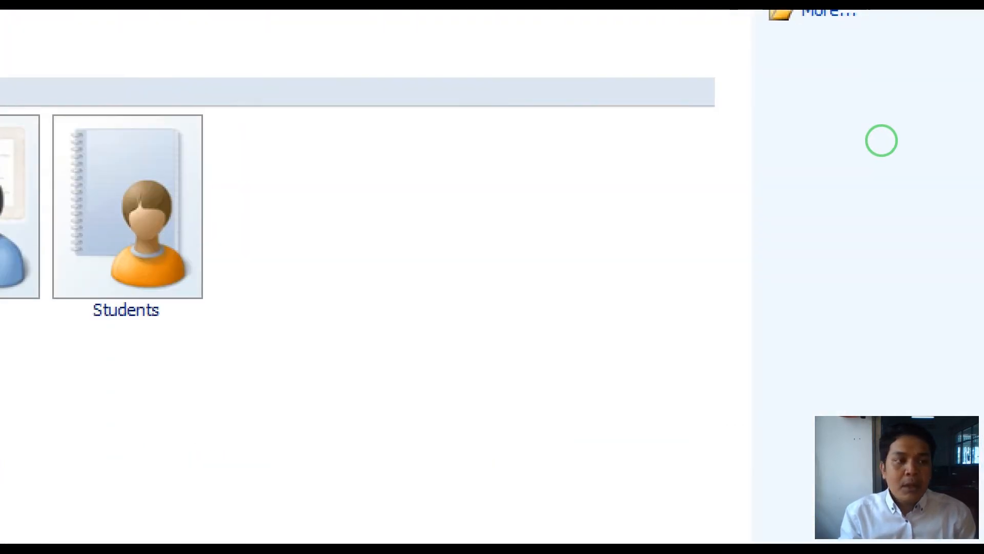
mouse_move(874, 155)
mouse_down()
mouse_move(861, 310)
mouse_move(948, 309)
mouse_move(945, 152)
mouse_move(865, 154)
mouse_up()
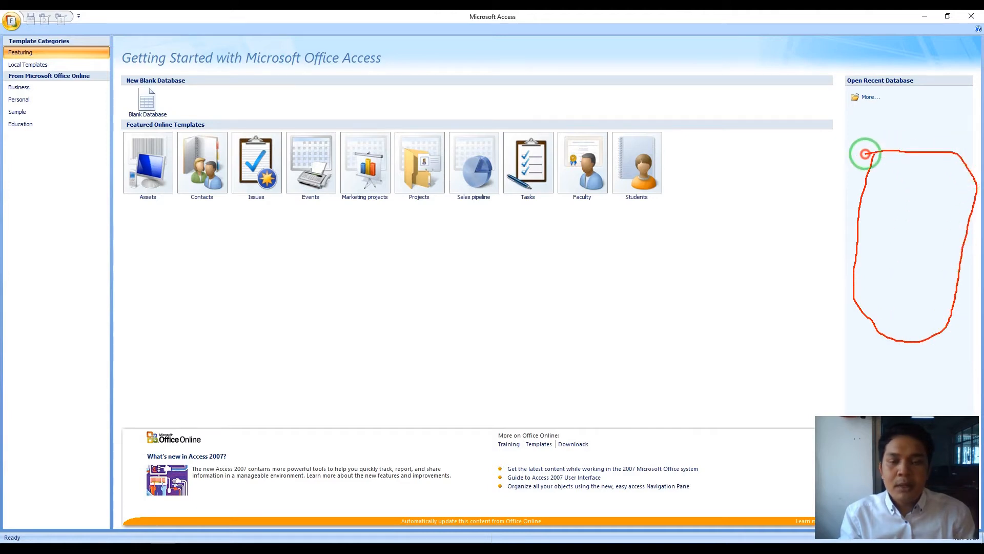
key(Escape)
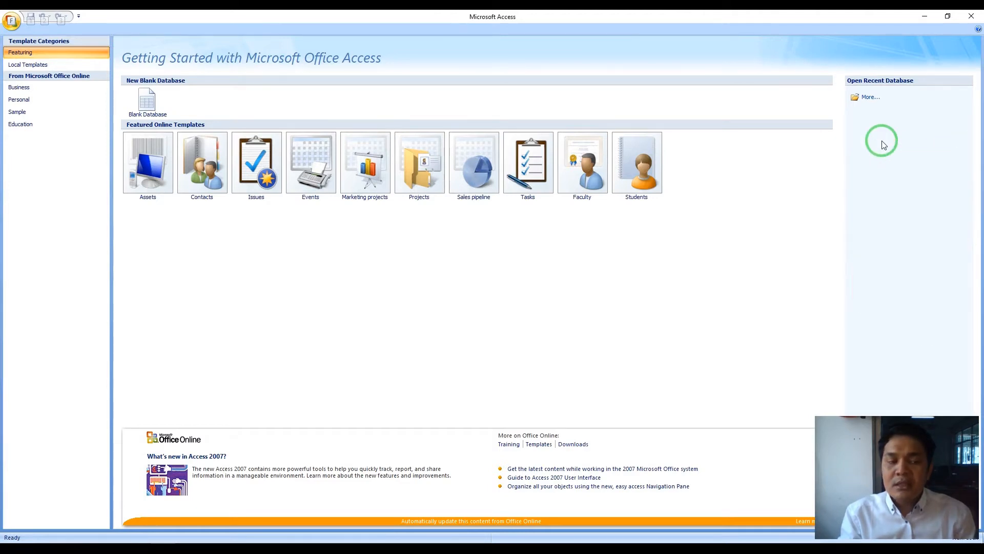
- Start a new Blank Database, which proposes Database1.accdb in Documents
click(147, 100)
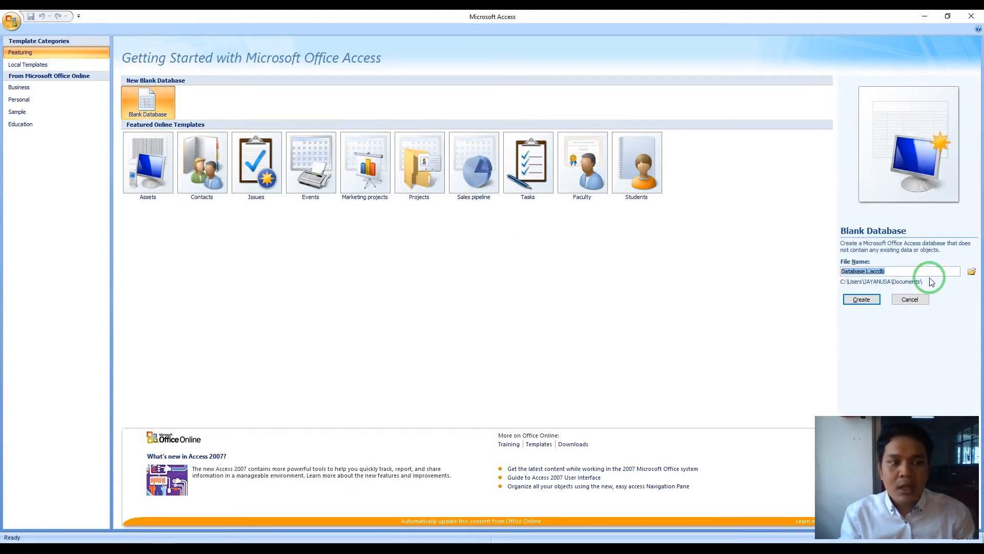
key(ctrl+1)
click(924, 260)
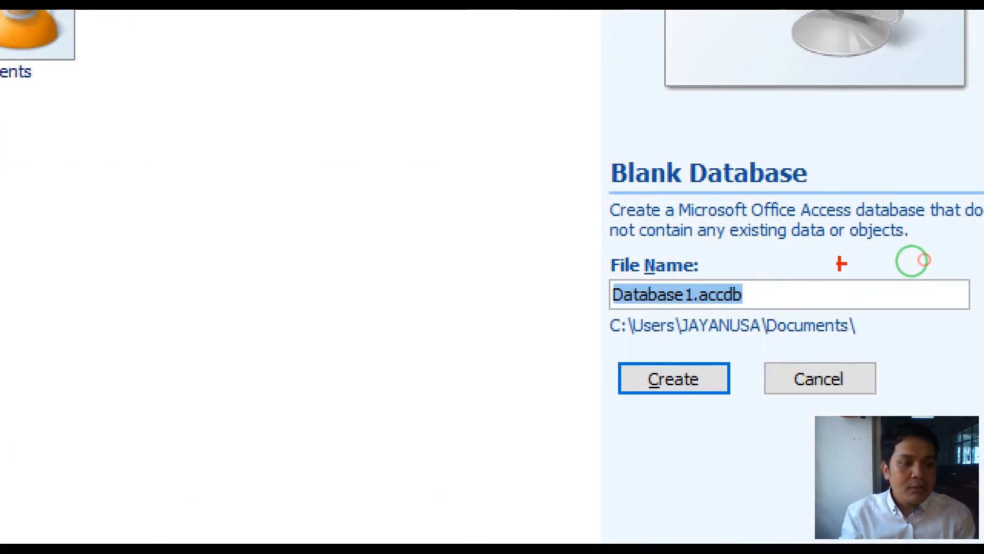
mouse_move(715, 180)
mouse_down()
mouse_move(410, 217)
mouse_move(769, 542)
mouse_move(717, 90)
mouse_move(544, 173)
mouse_up()
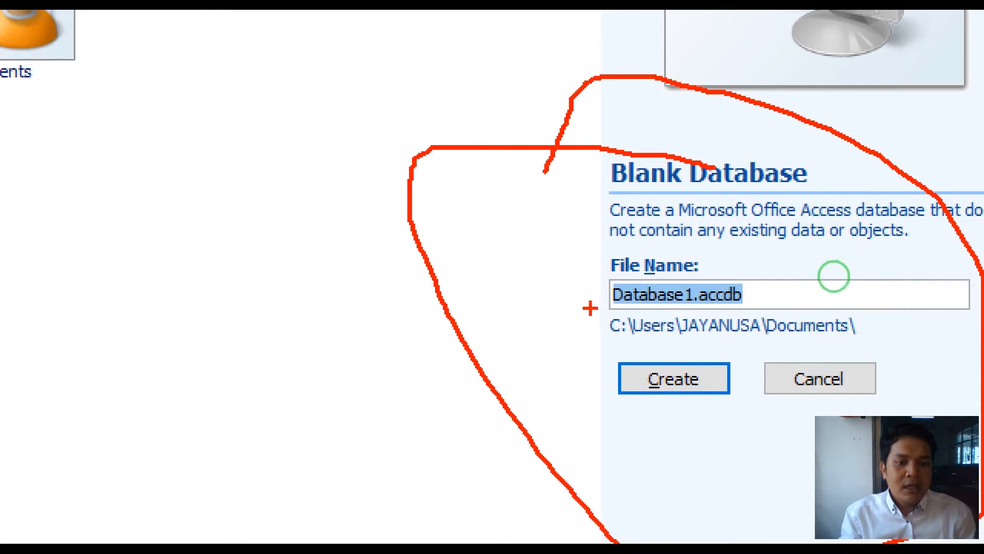
mouse_move(628, 267)
mouse_down()
mouse_move(645, 313)
mouse_move(701, 300)
mouse_move(670, 265)
mouse_move(618, 279)
mouse_move(601, 326)
mouse_move(698, 346)
mouse_move(878, 338)
mouse_move(886, 313)
mouse_move(540, 318)
mouse_up()
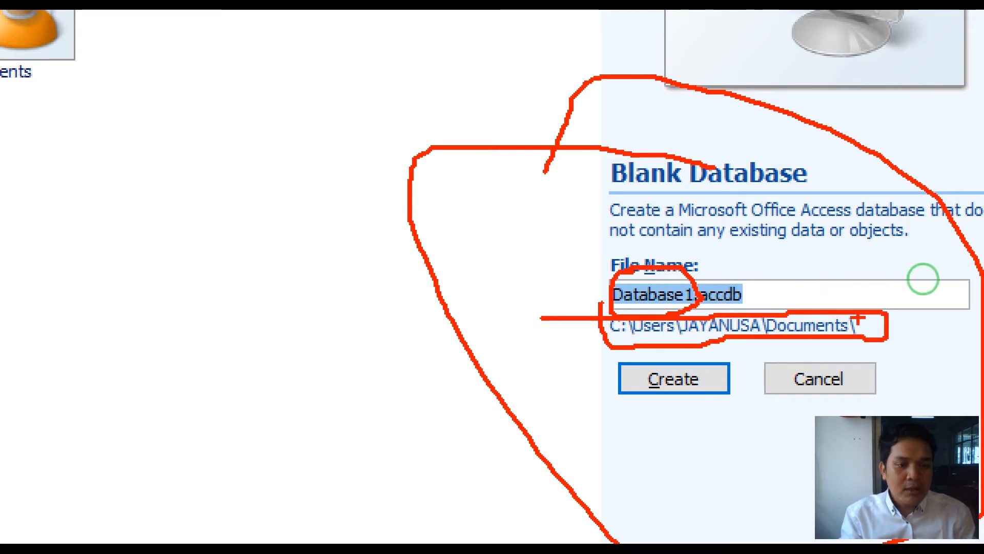
key(Escape)
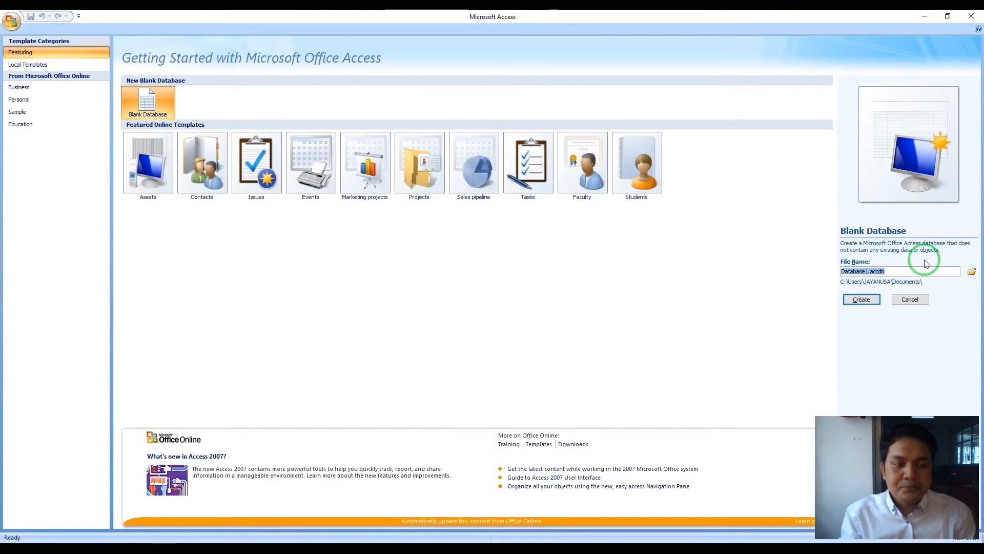
key(ctrl+1)
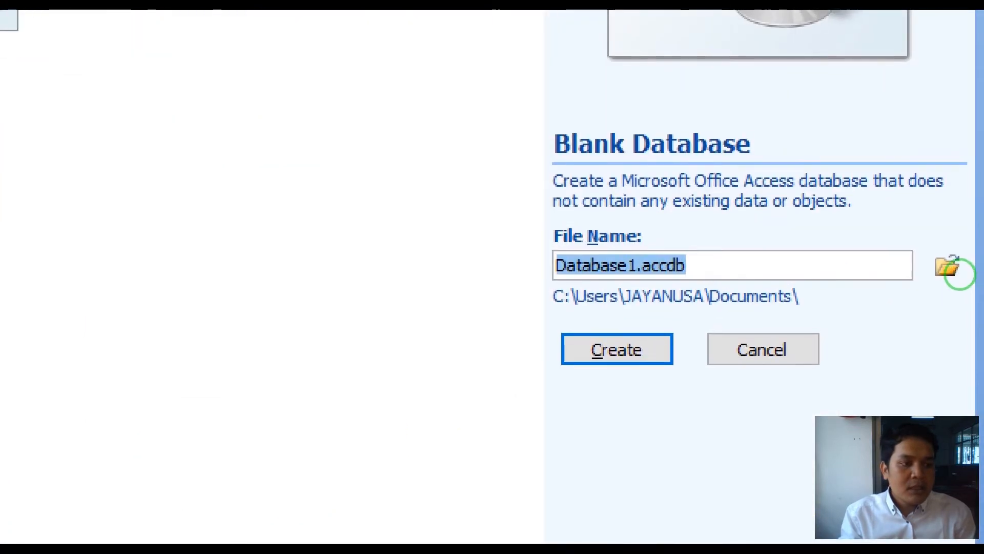
mouse_move(945, 228)
mouse_down()
mouse_move(929, 282)
mouse_move(954, 272)
mouse_move(938, 227)
mouse_up()
key(Escape)
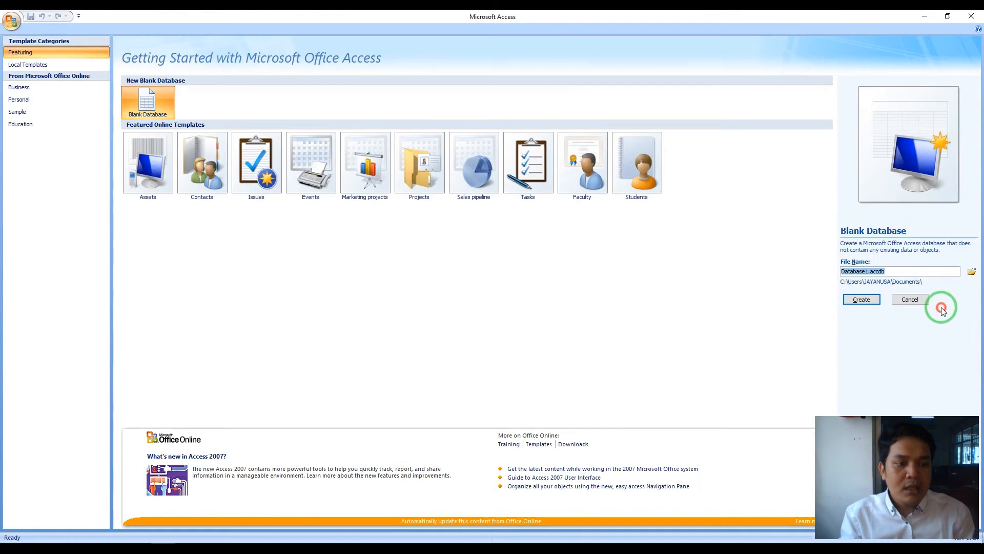
- Create and open a new SIMBAD 1 folder inside the student's folder on drive D
click(972, 272)
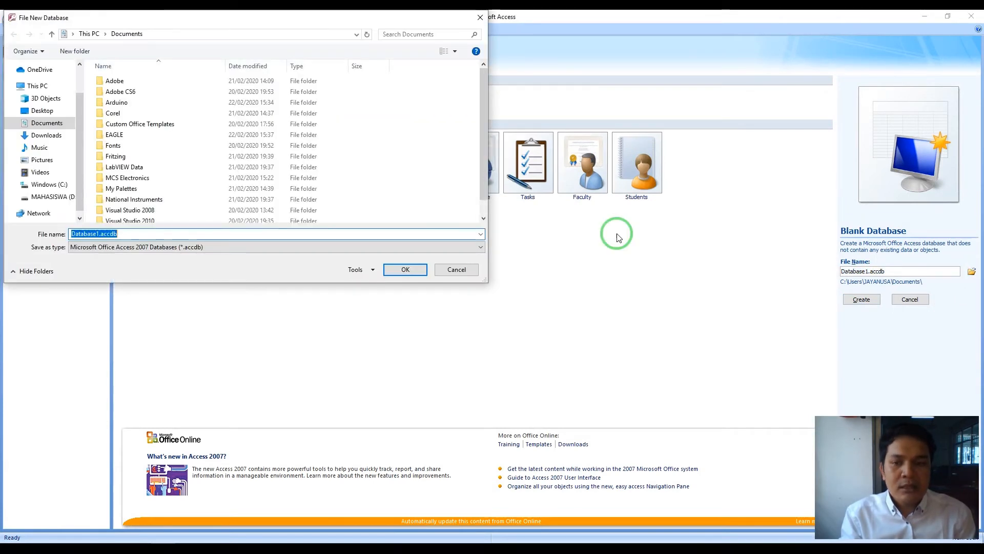
click(51, 196)
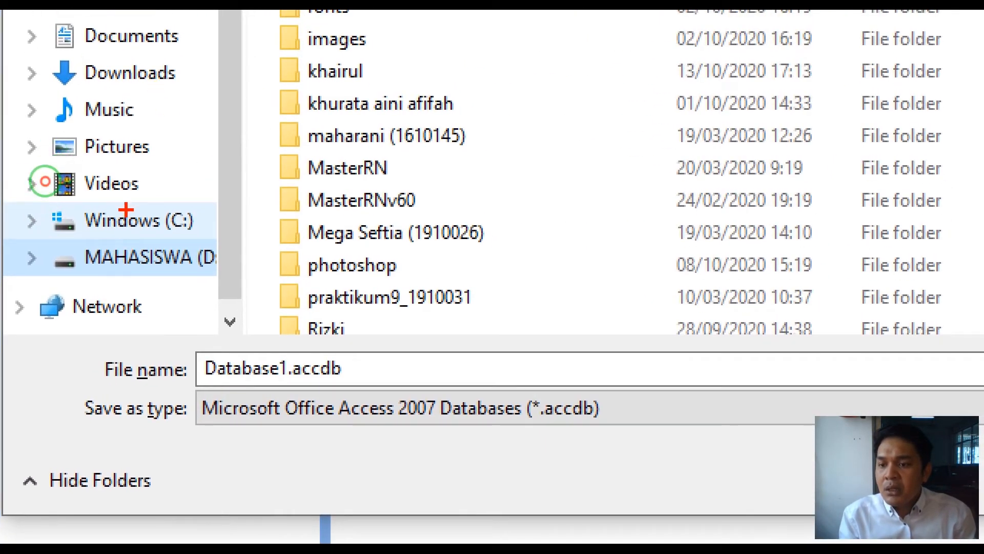
mouse_move(127, 209)
mouse_down()
mouse_move(97, 250)
mouse_move(135, 189)
mouse_move(107, 177)
mouse_up()
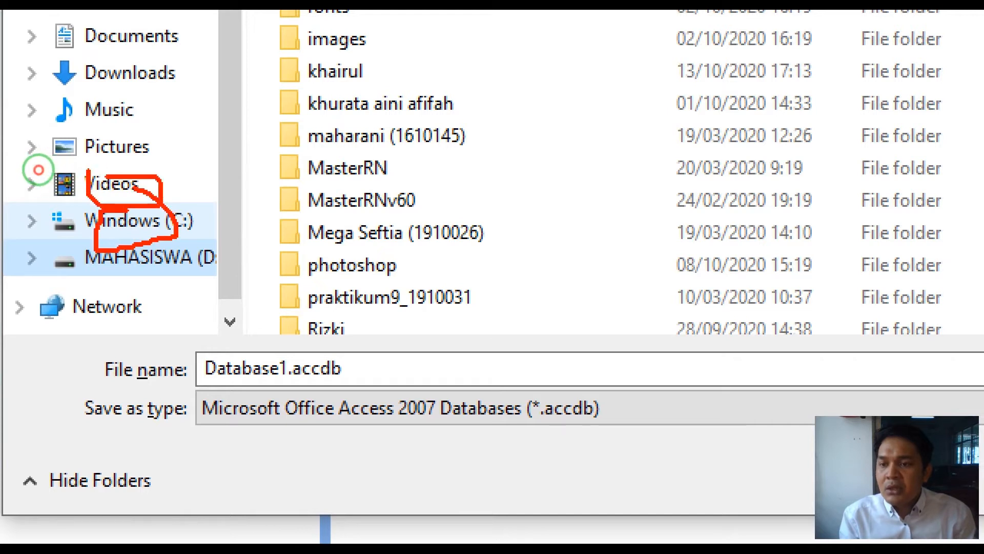
mouse_move(119, 134)
mouse_down()
mouse_move(102, 143)
mouse_move(154, 177)
mouse_up()
drag(164, 142, 165, 179)
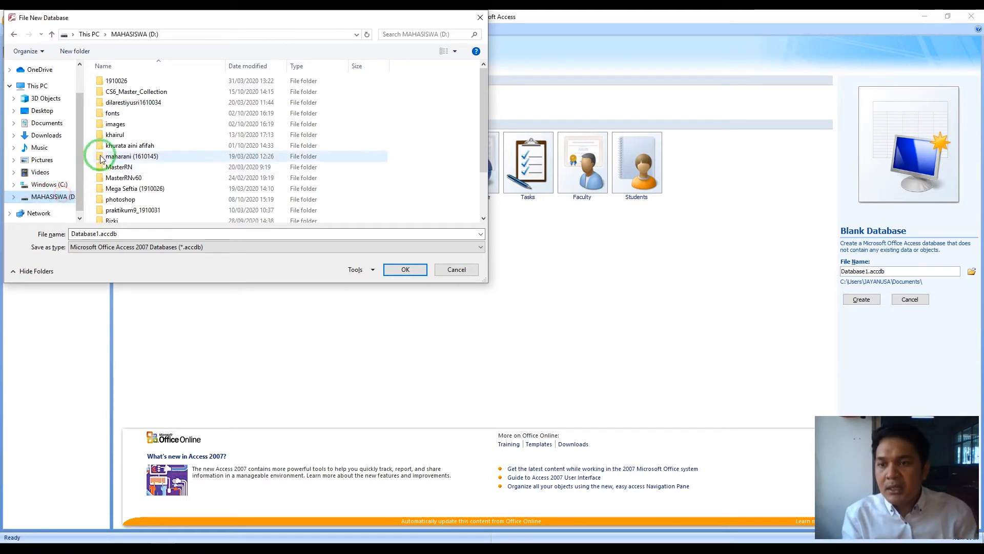
double_click(115, 134)
click(82, 52)
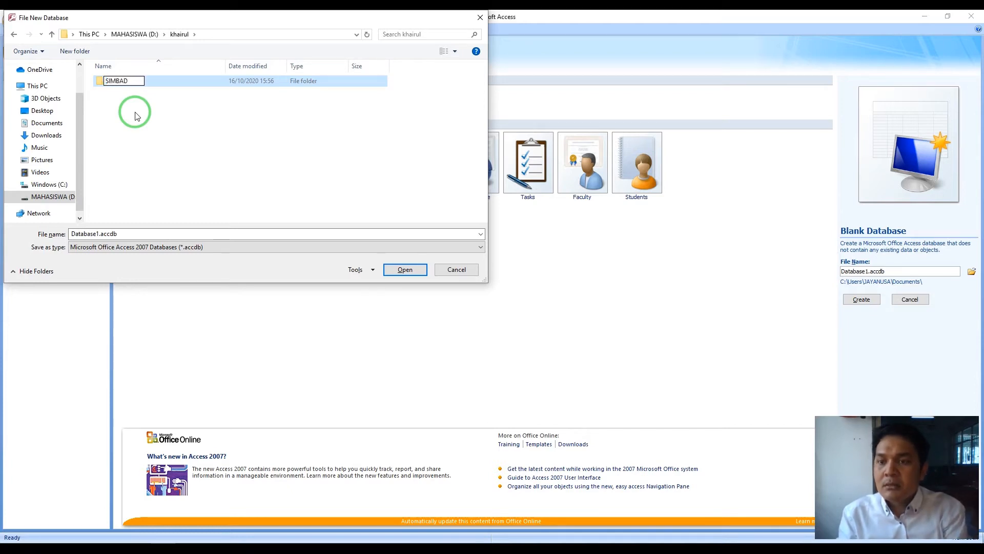
text(SIMBAD 1)
click(154, 84)
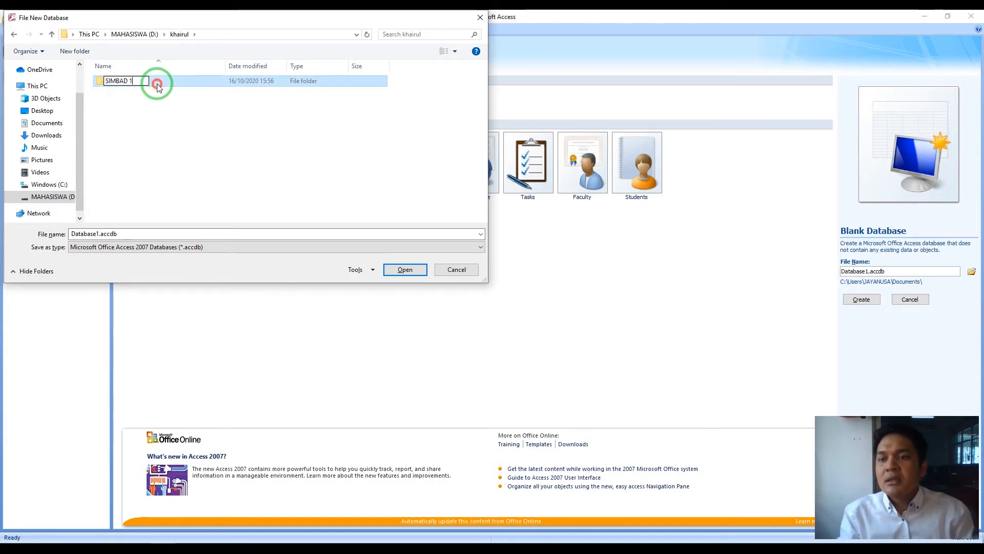
double_click(156, 84)
- Name the database Rental_Mobil.accdb in the SIMBAD 1 folder and create it
double_click(95, 233)
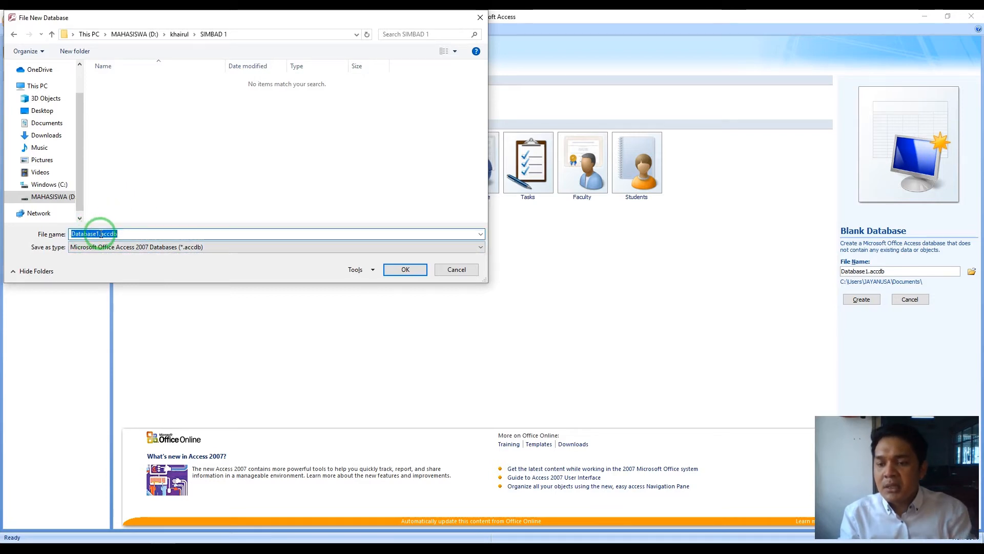
text(Rental_Mobil)
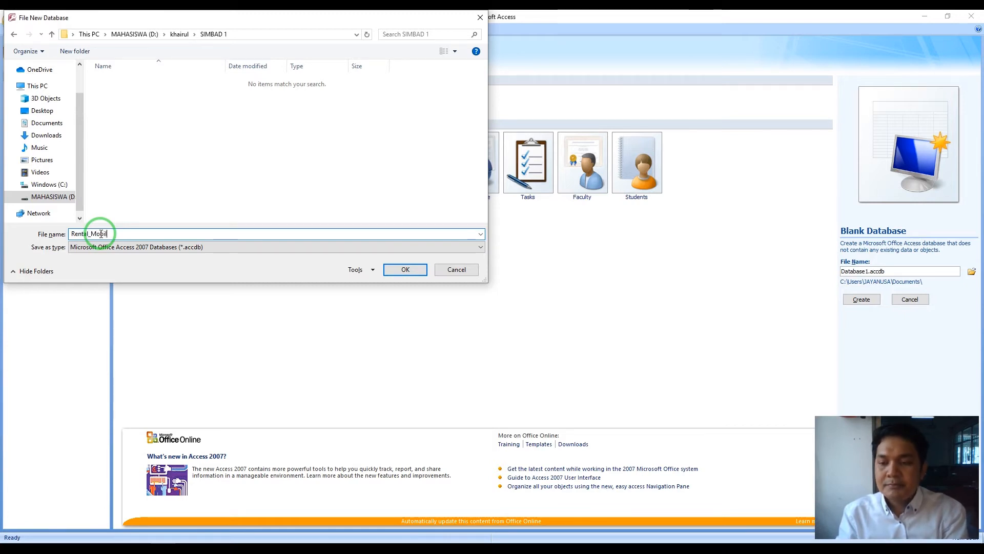
click(396, 269)
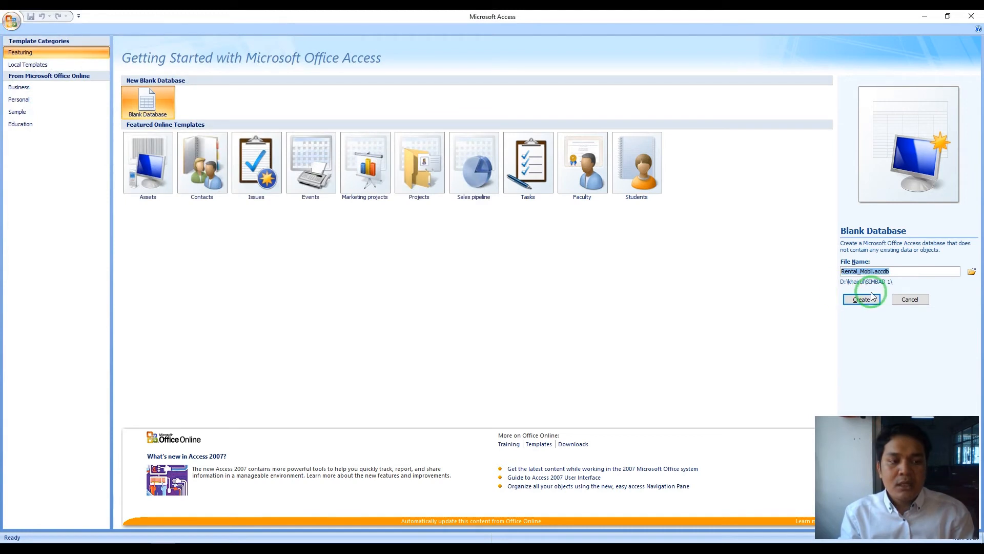
key(ctrl+1)
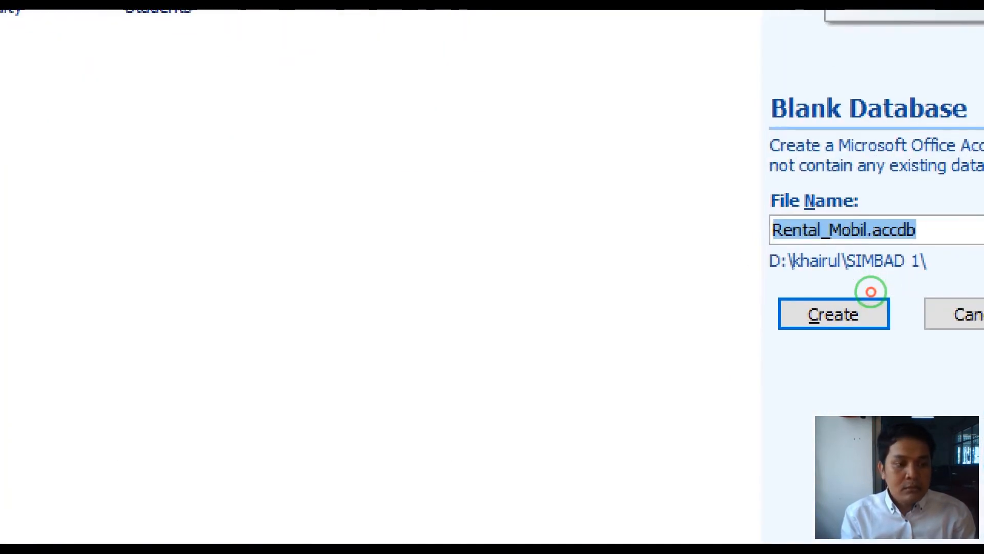
click(868, 287)
mouse_move(869, 286)
mouse_down()
mouse_move(872, 319)
mouse_move(856, 287)
mouse_up()
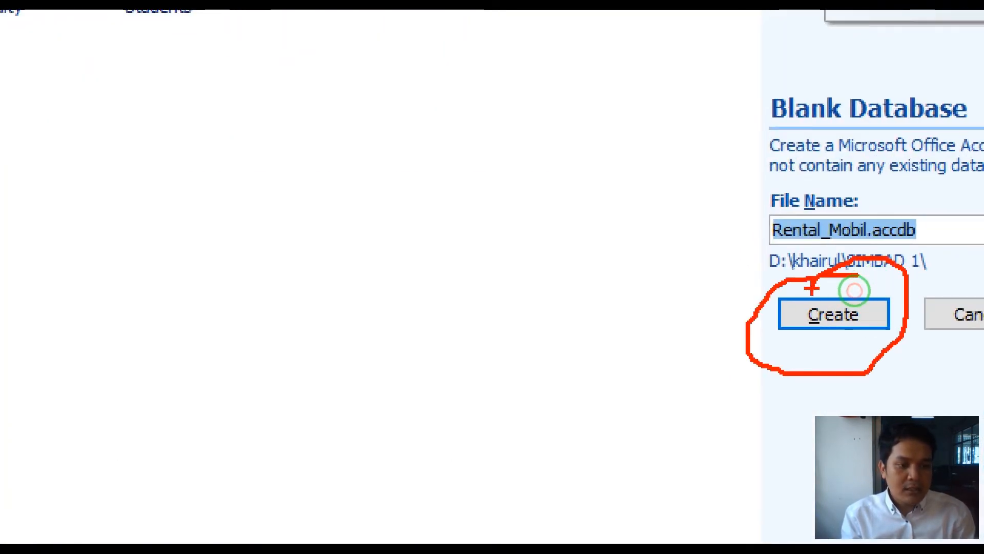
key(Escape)
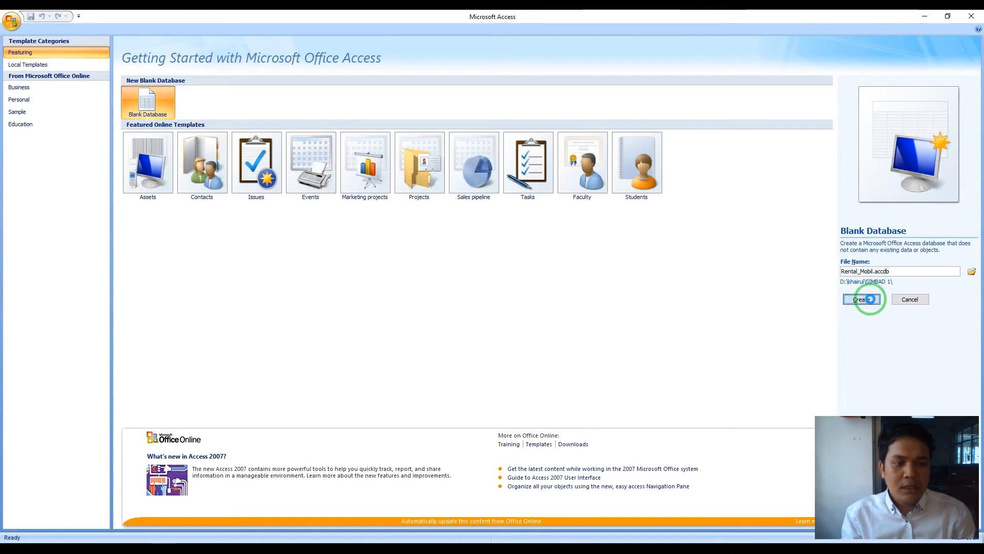
click(869, 299)
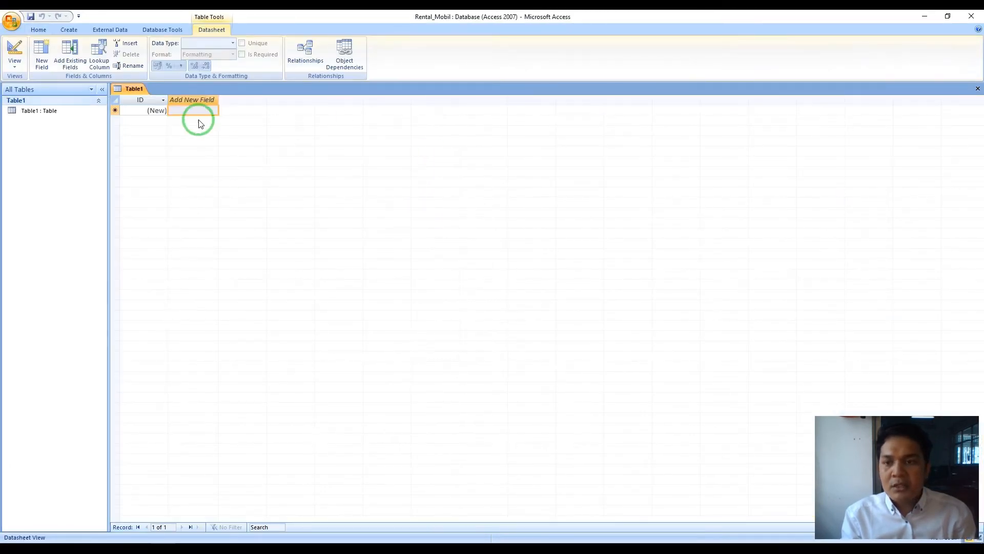
key(ctrl+1)
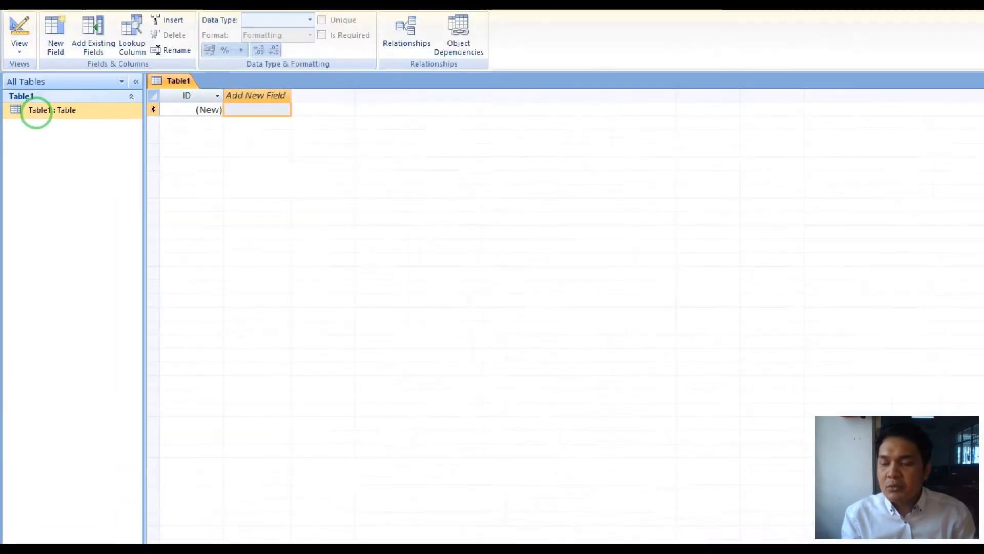
click(36, 111)
mouse_move(37, 106)
mouse_down()
mouse_move(2, 122)
mouse_move(240, 118)
mouse_move(13, 107)
mouse_up()
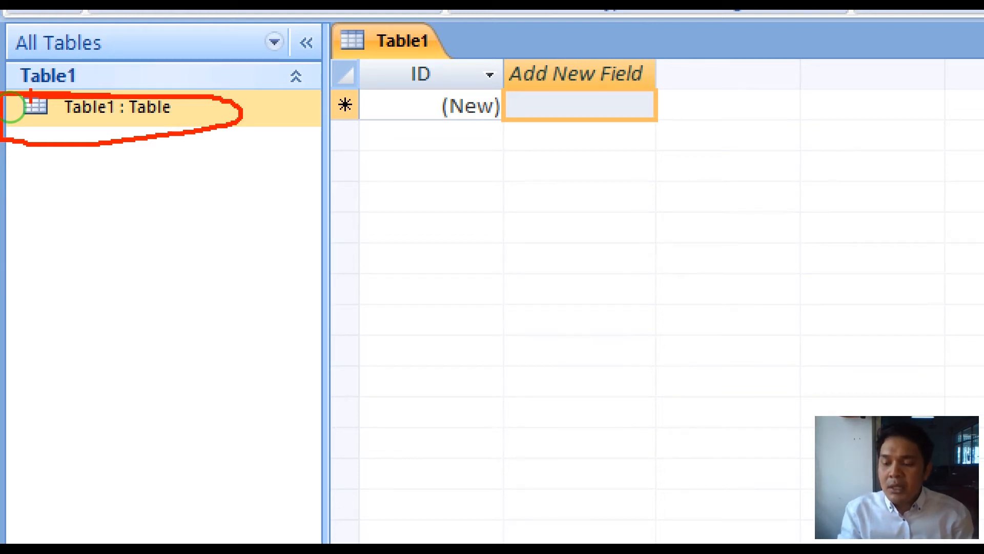
key(Escape)
key(ctrl+1)
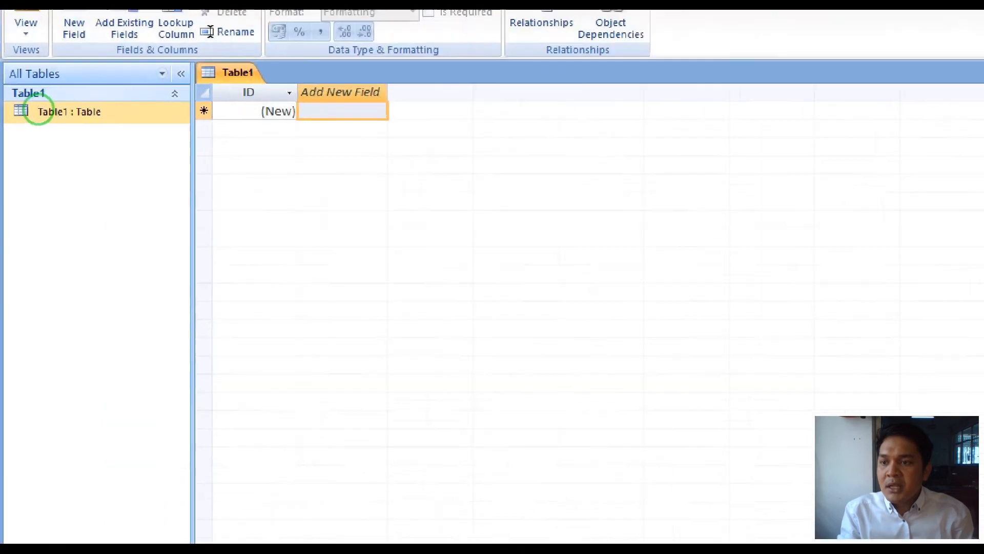
key(Escape)
- Bring up and dismiss Table1's shortcut menu several times without choosing an action
right_click(40, 114)
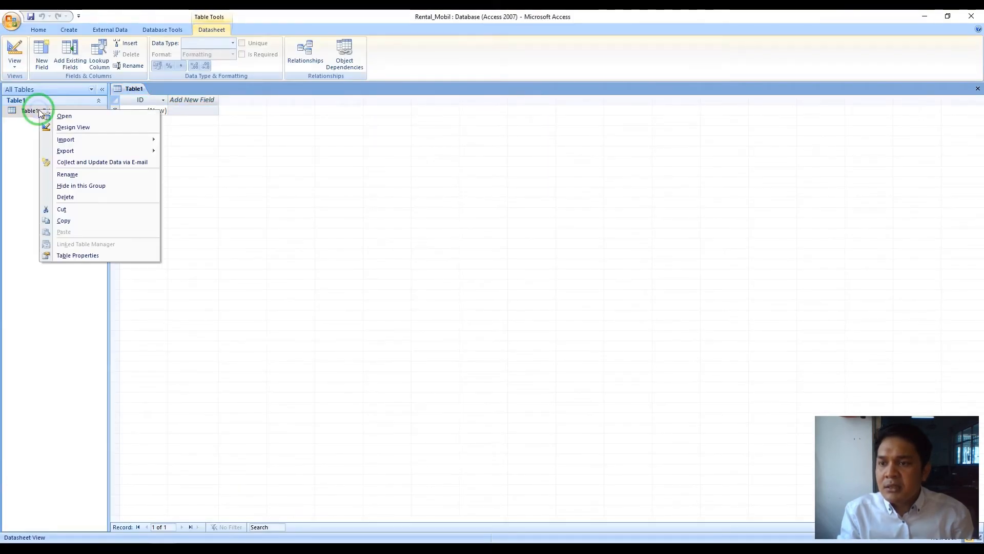
click(38, 109)
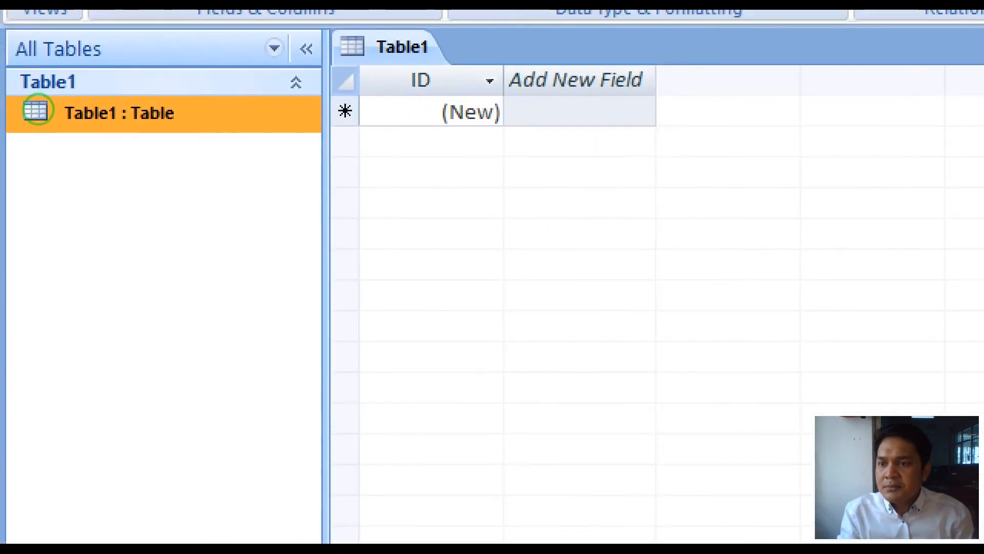
right_click(48, 111)
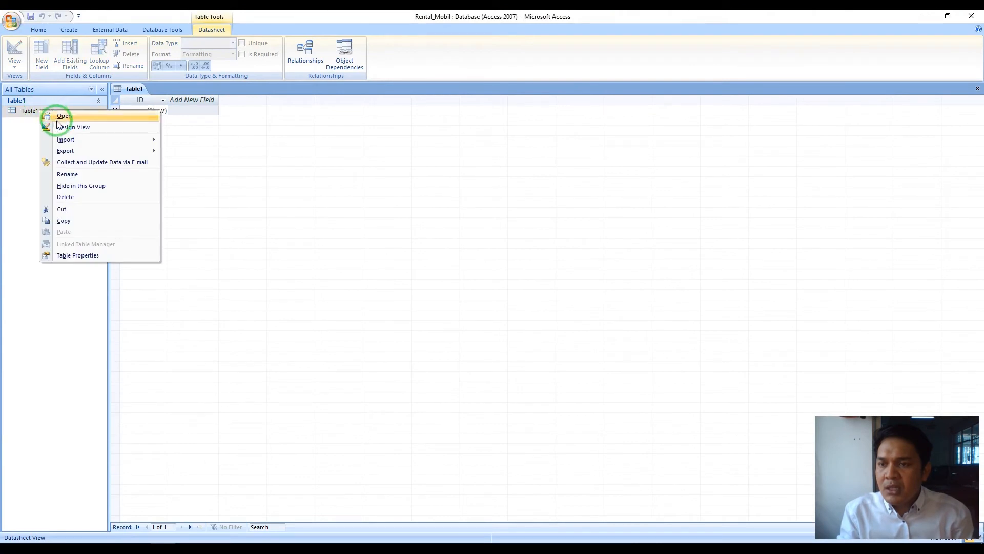
click(59, 127)
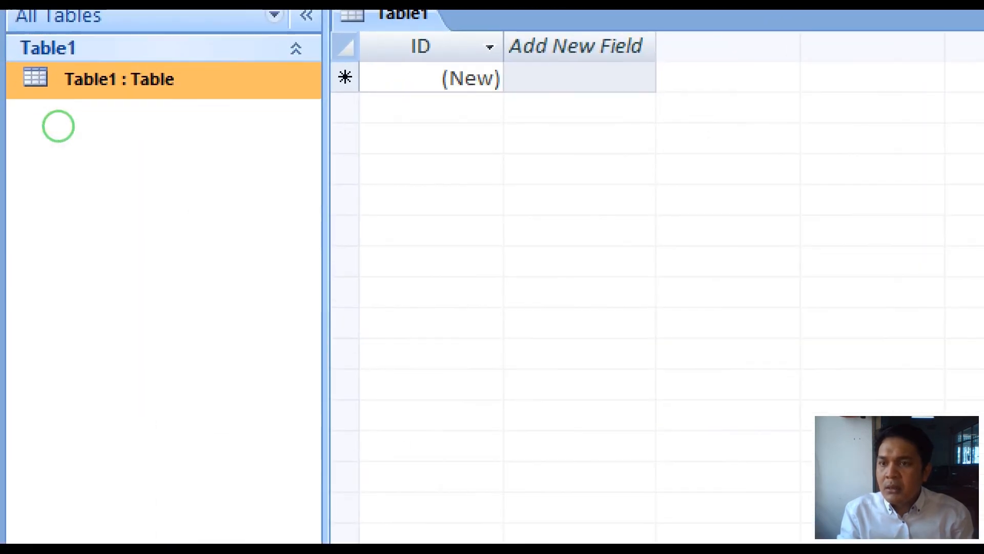
right_click(181, 86)
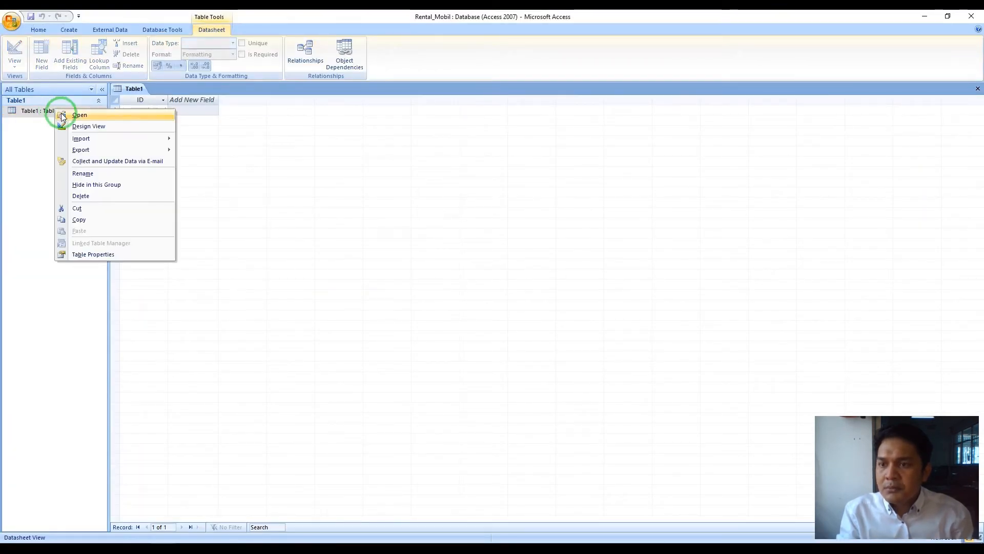
click(62, 115)
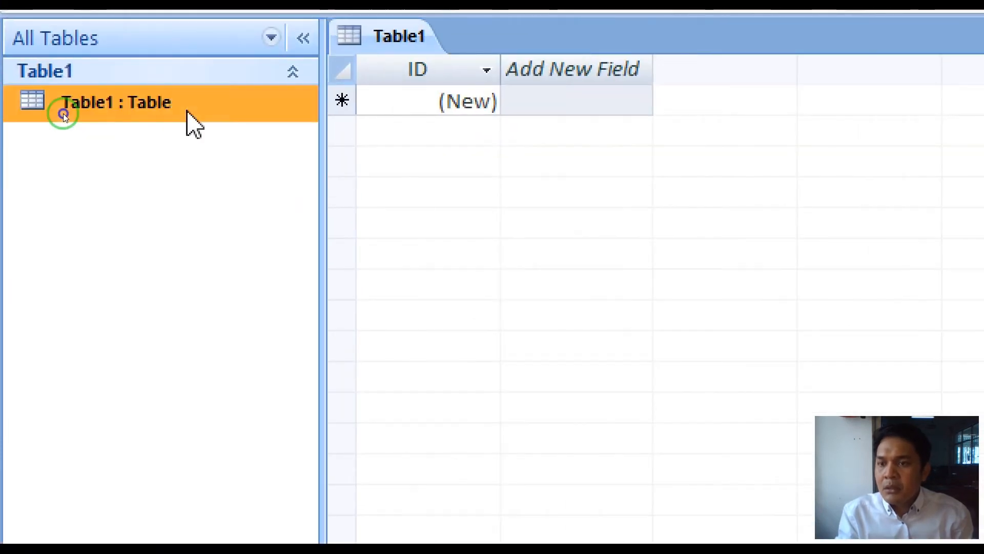
right_click(187, 112)
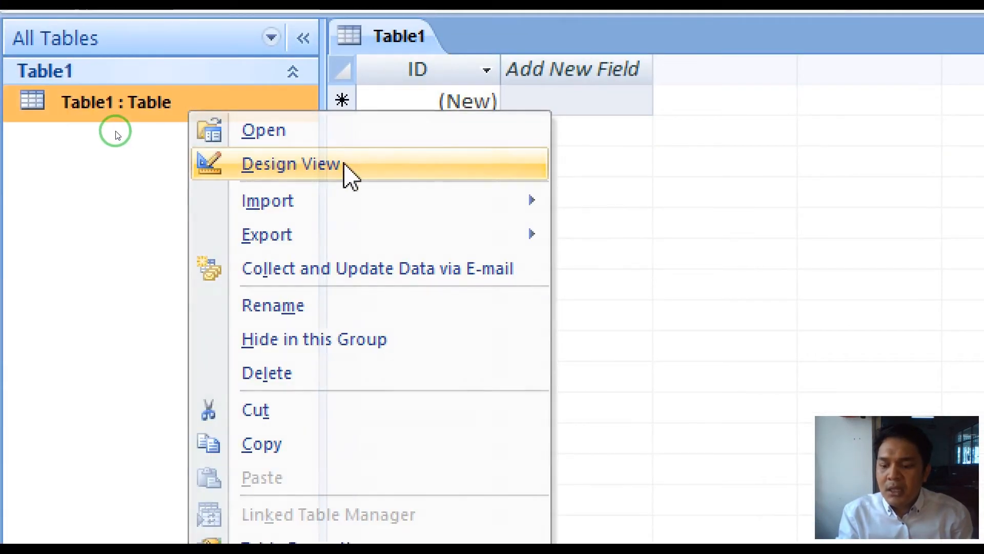
- Switch Table1 to Design View so Access prompts for a table name
key(ctrl+2)
mouse_move(344, 153)
mouse_down()
mouse_move(204, 141)
mouse_move(210, 174)
mouse_move(325, 185)
mouse_move(324, 148)
mouse_up()
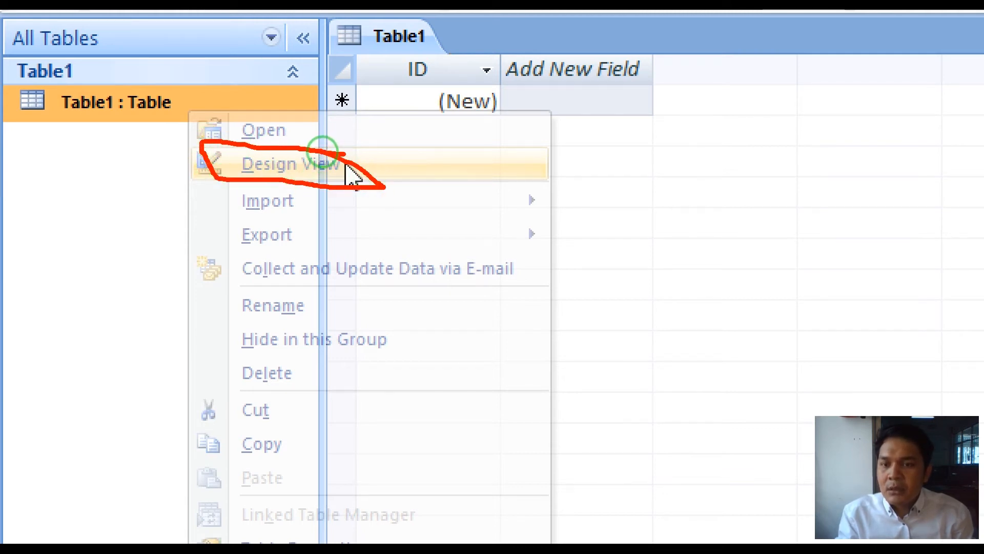
right_click(318, 167)
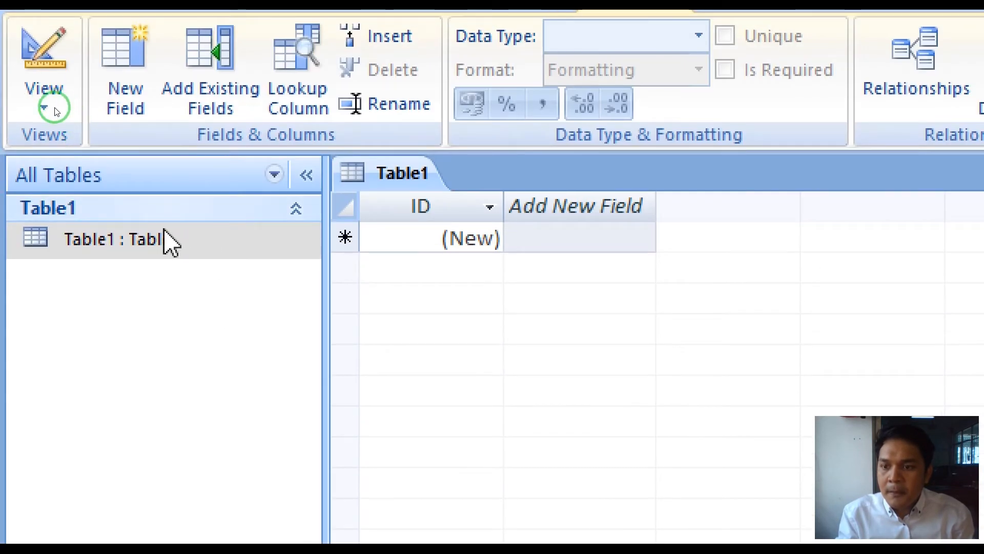
right_click(148, 101)
click(279, 295)
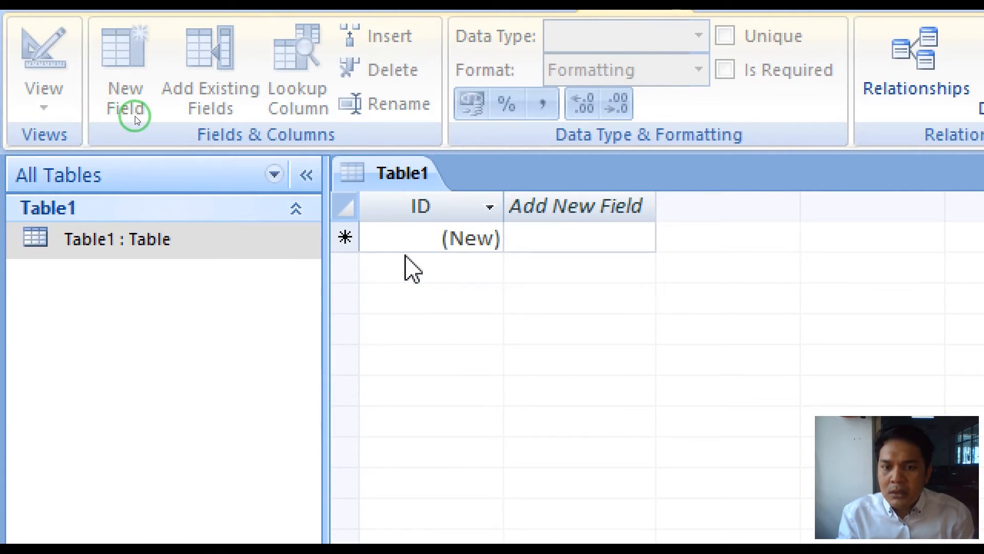
key(ctrl+2)
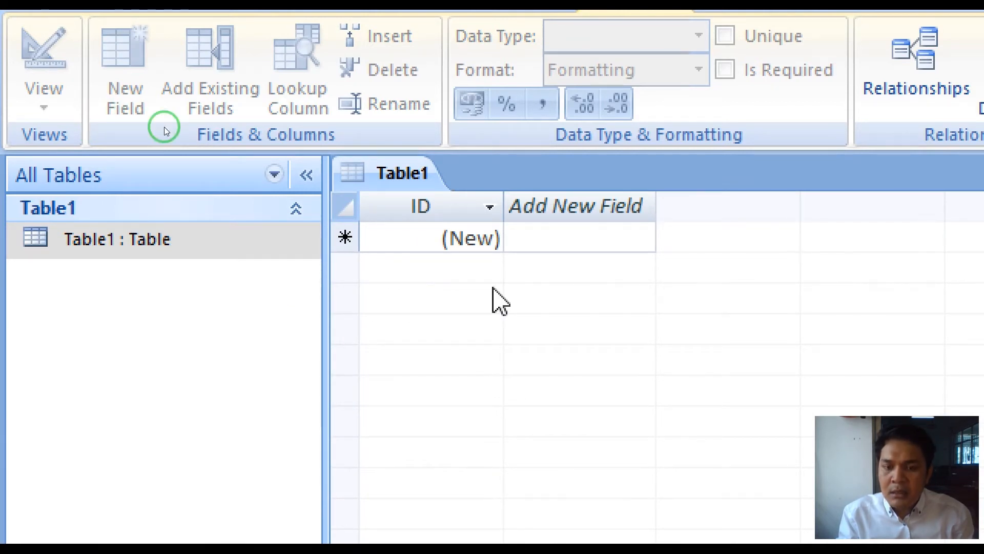
key(ctrl+s)
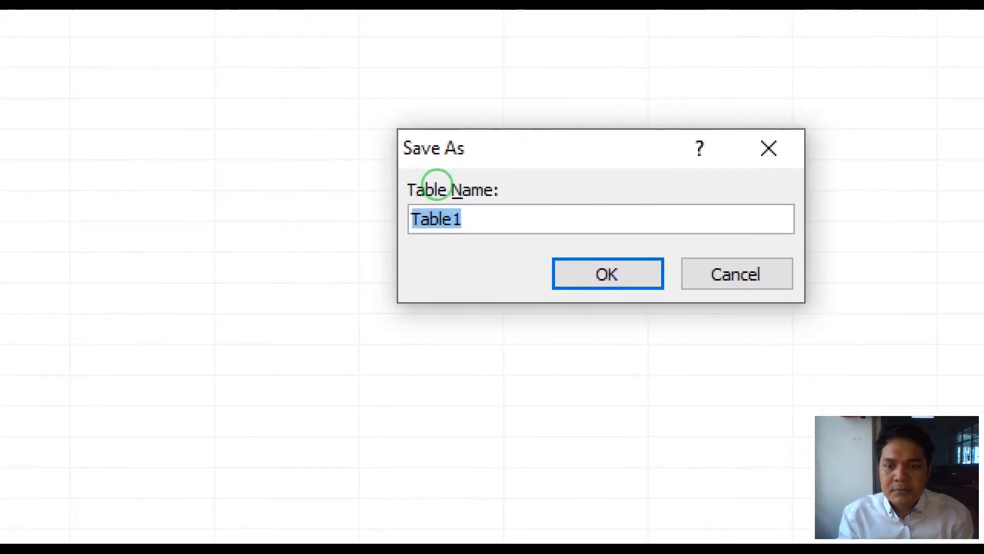
- Replace Table1 with MOBIL as the table name and confirm the save
mouse_move(425, 183)
mouse_down()
mouse_move(363, 220)
mouse_move(486, 211)
mouse_move(398, 180)
mouse_move(388, 197)
mouse_up()
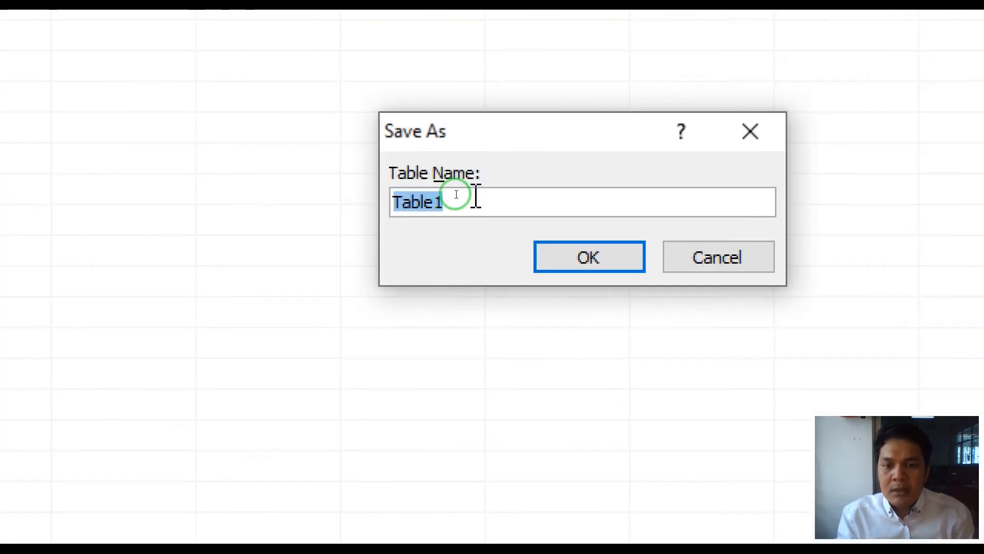
text(m)
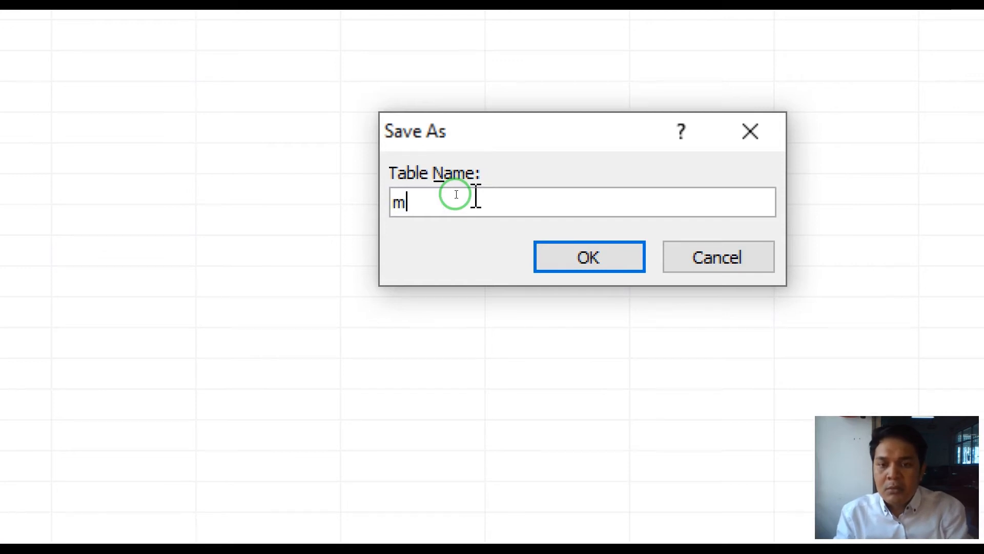
text(MOBIL)
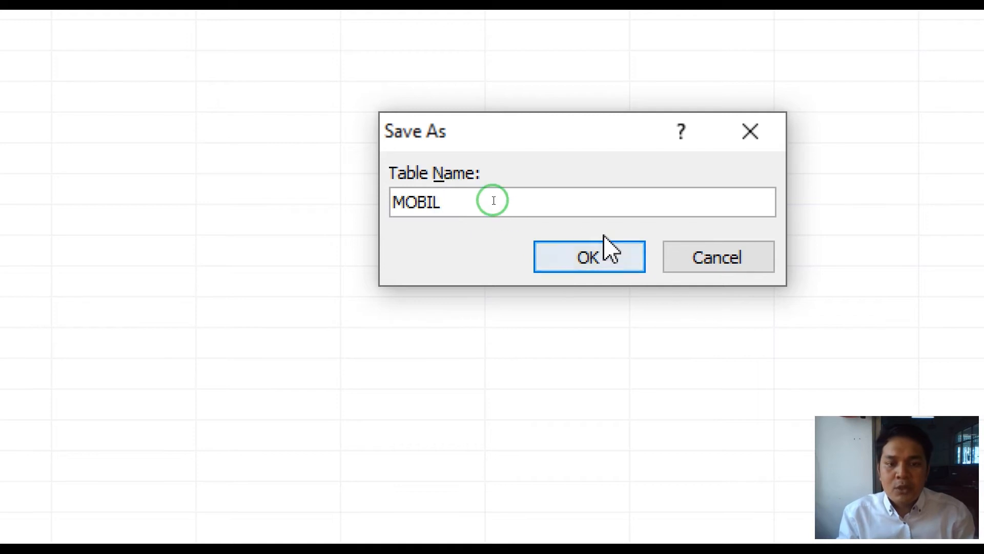
click(629, 258)
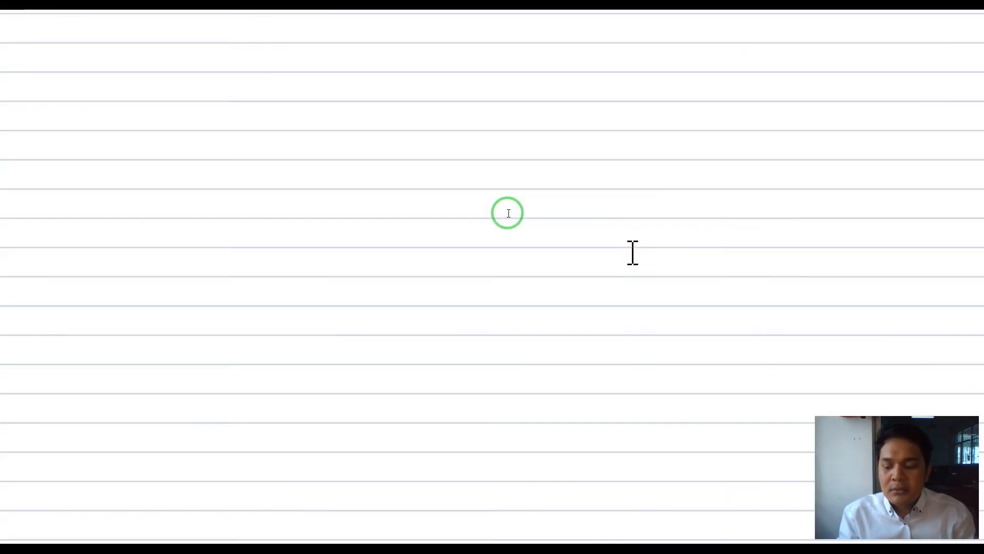
click(507, 213)
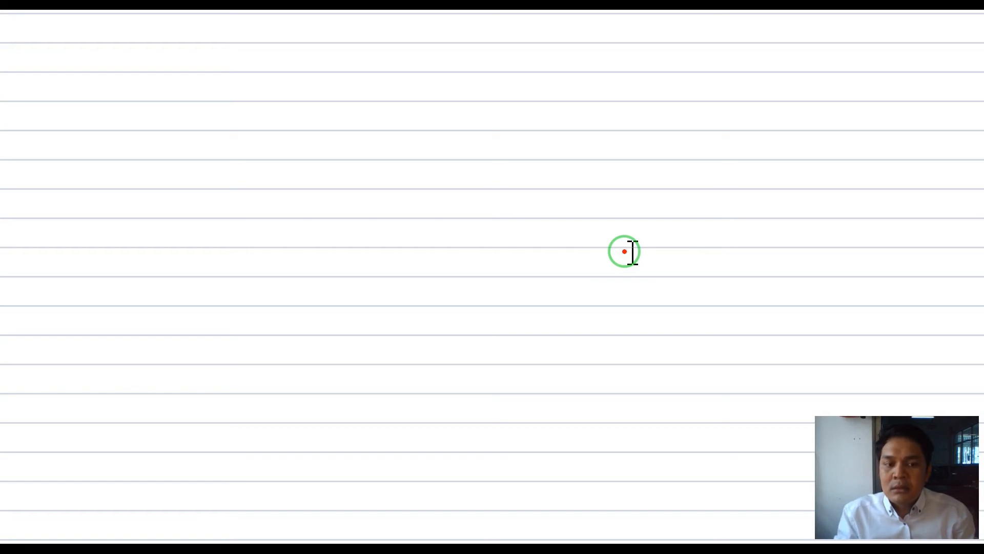
key(Escape)
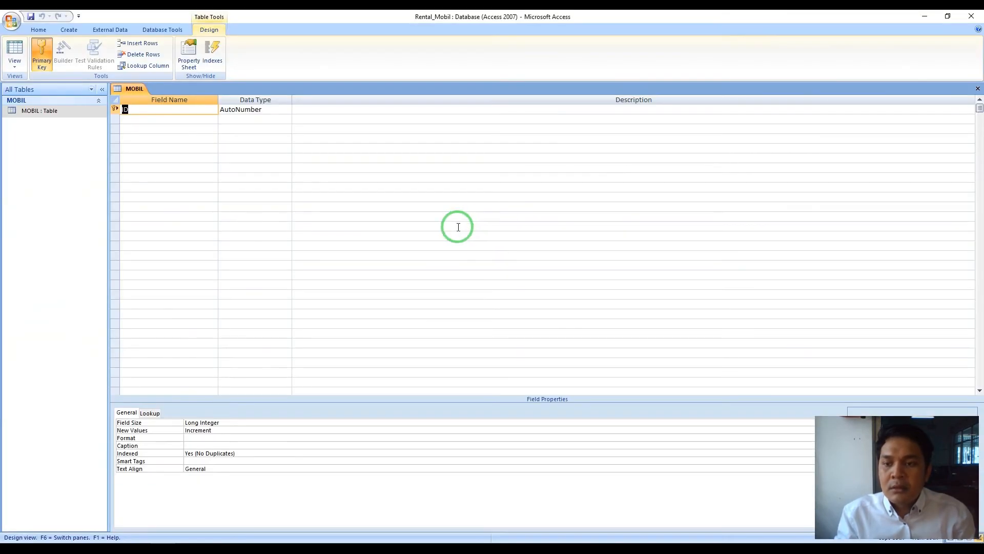
key(ctrl+1)
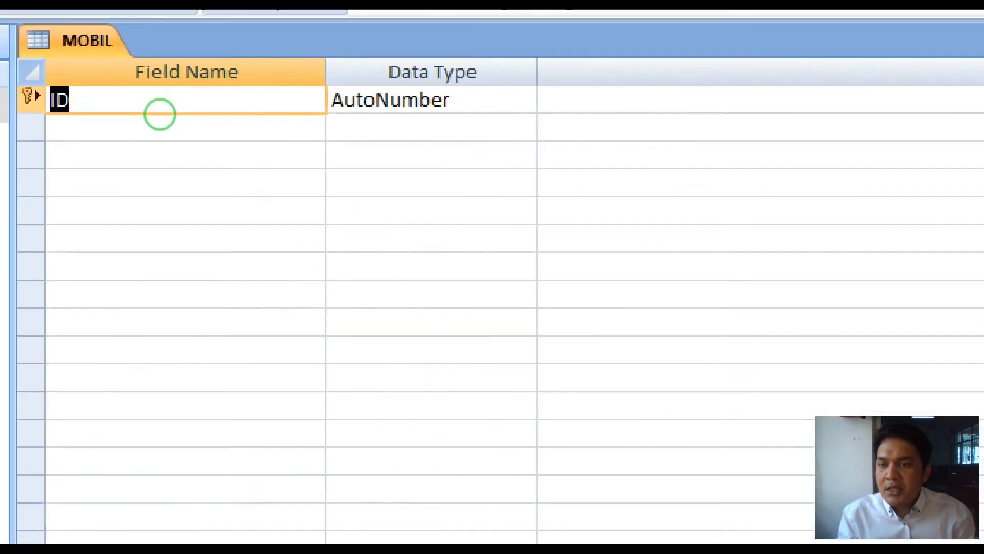
click(150, 108)
mouse_move(151, 108)
mouse_down()
mouse_move(138, 96)
mouse_move(107, 114)
mouse_move(198, 114)
mouse_move(150, 88)
mouse_move(143, 44)
mouse_up()
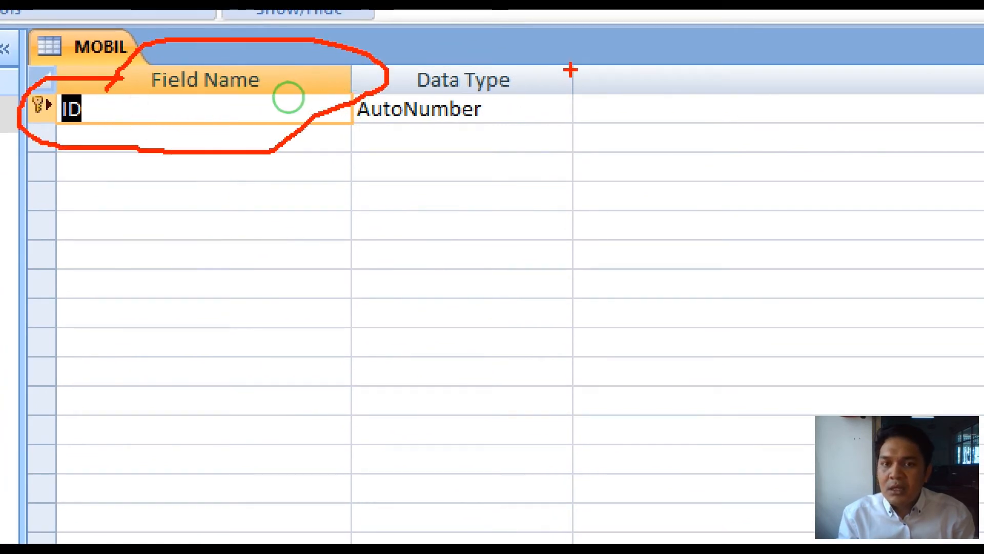
mouse_move(437, 60)
mouse_down()
mouse_move(328, 148)
mouse_move(561, 67)
mouse_move(371, 67)
mouse_up()
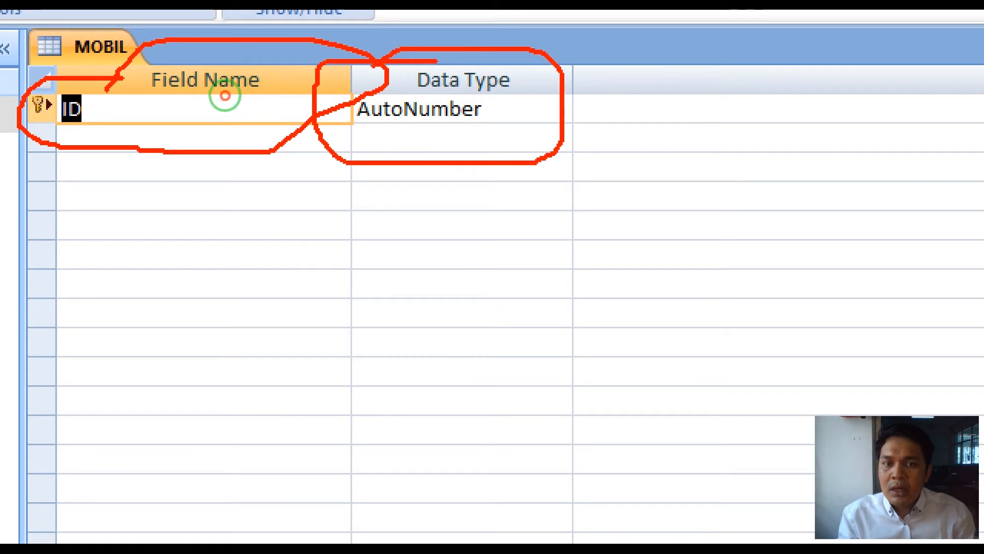
key(Escape)
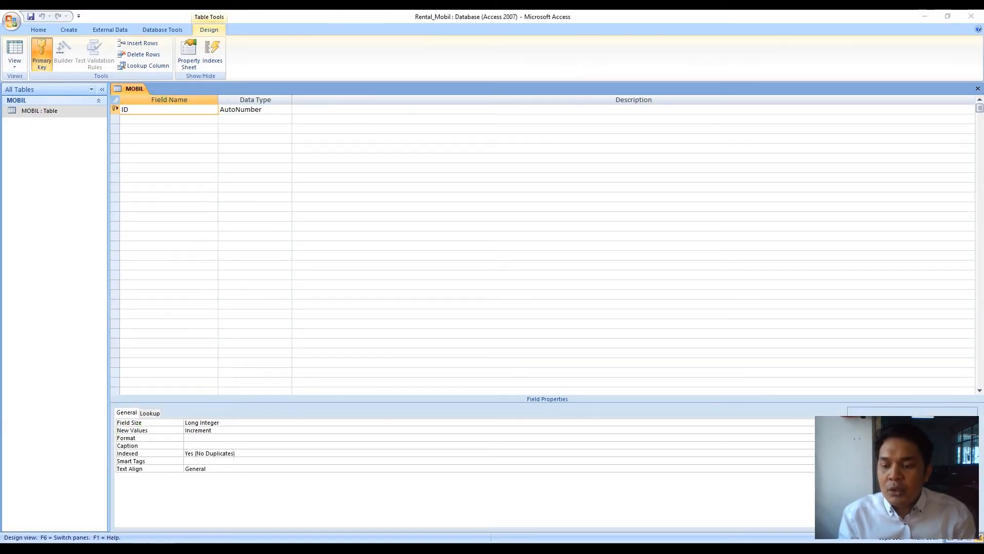
key(alt+Tab)
- Scroll the PDF and highlight the RENTAL MOBIL database name and MOBIL table headings
scroll(273, 213, down, 4)
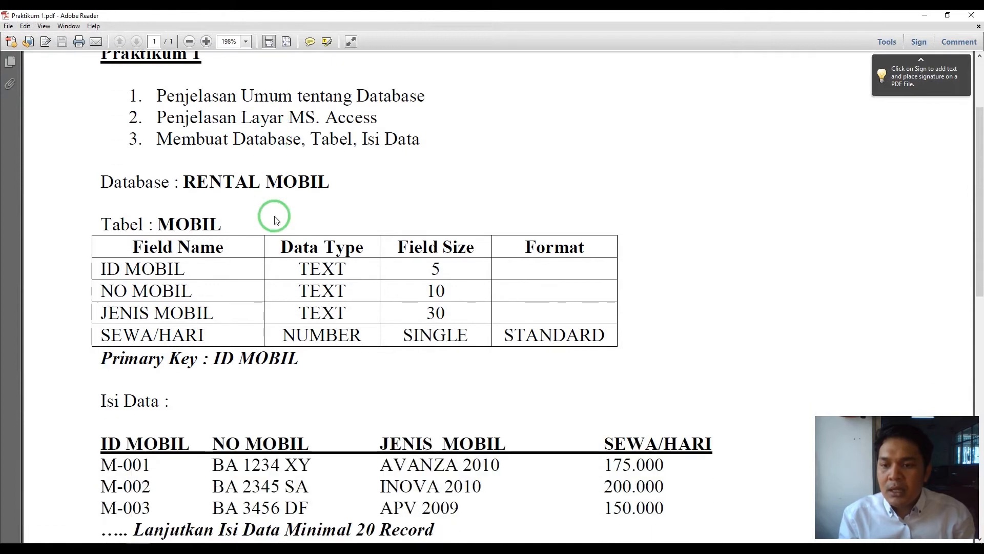
drag(178, 181, 326, 180)
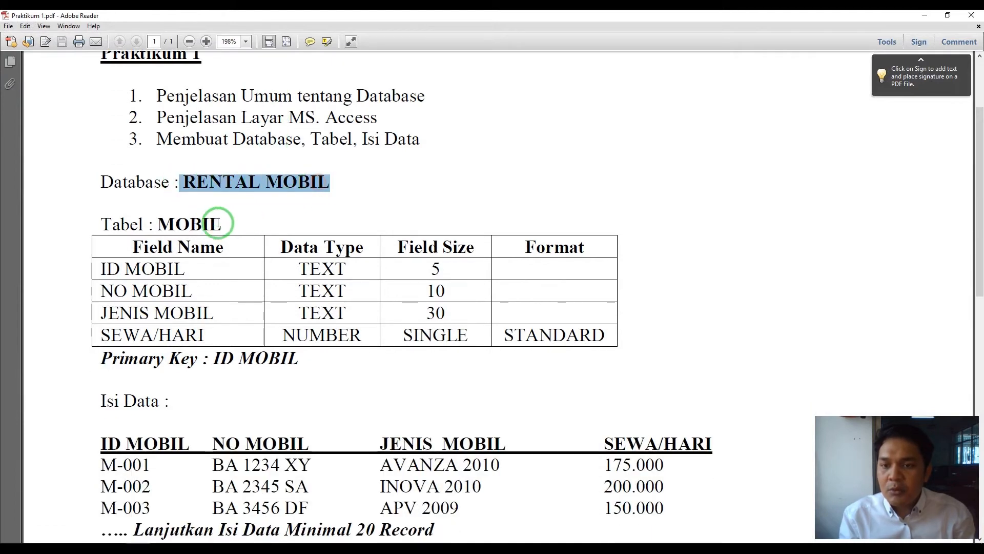
drag(160, 224, 282, 225)
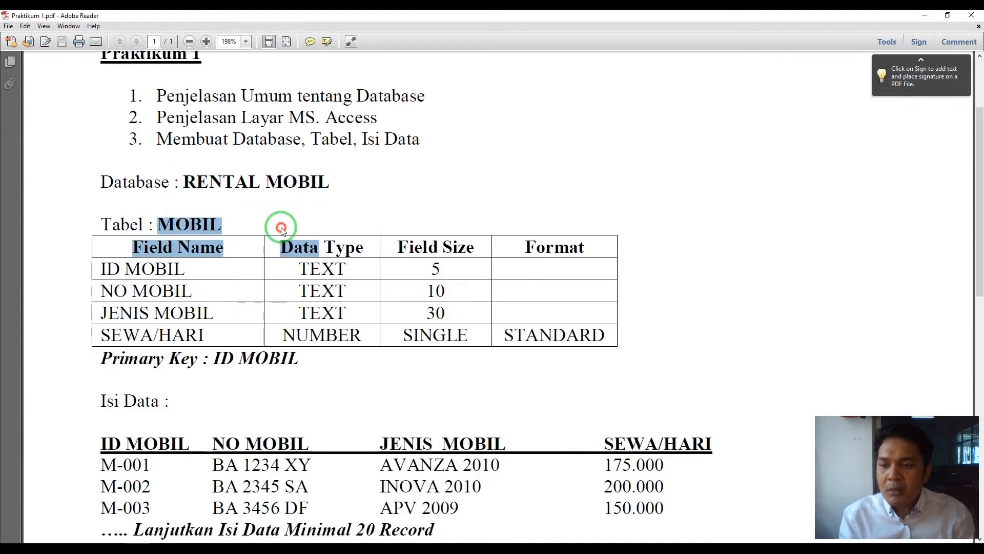
click(273, 209)
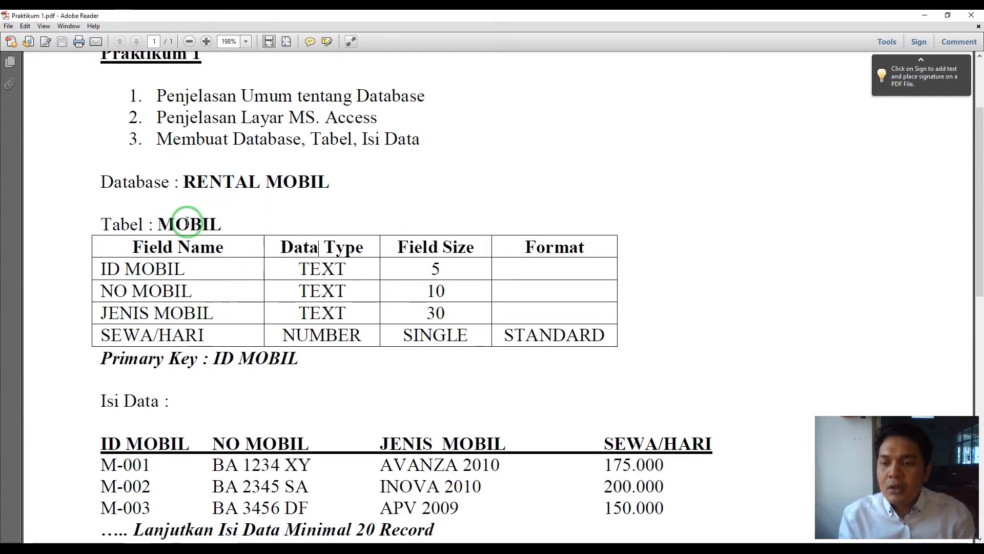
- Bring Adobe Reader back and snap it to the left half of the screen
click(163, 550)
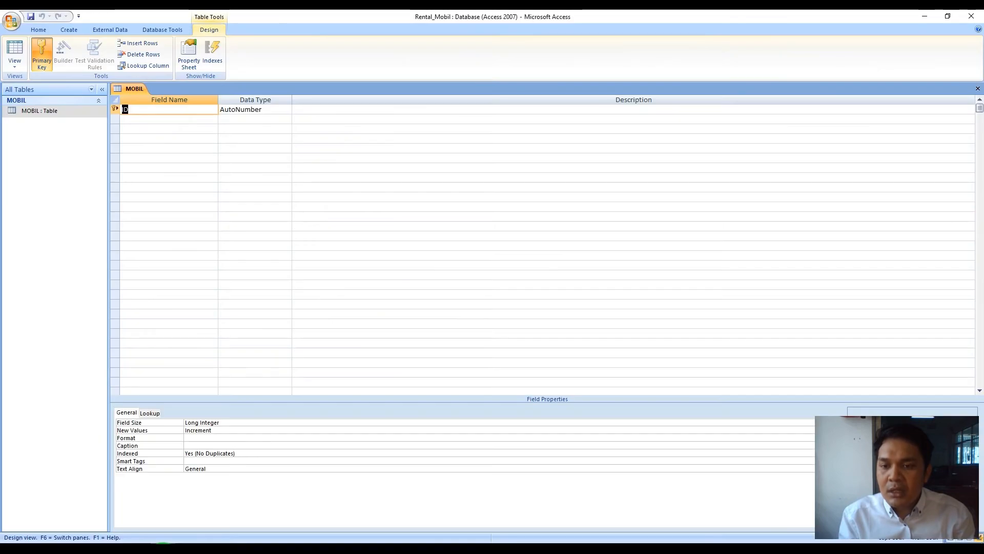
click(163, 550)
click(142, 551)
click(142, 551)
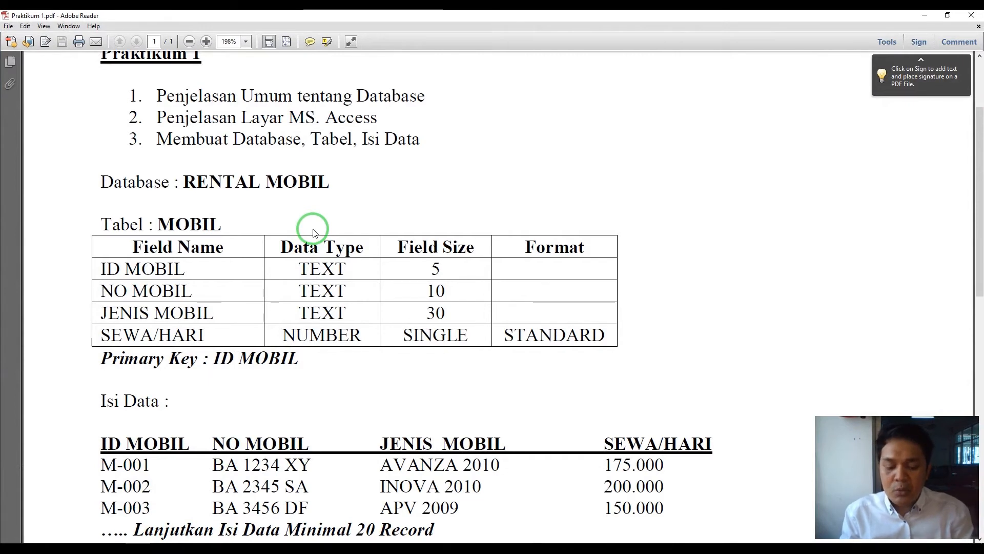
key(super+Left)
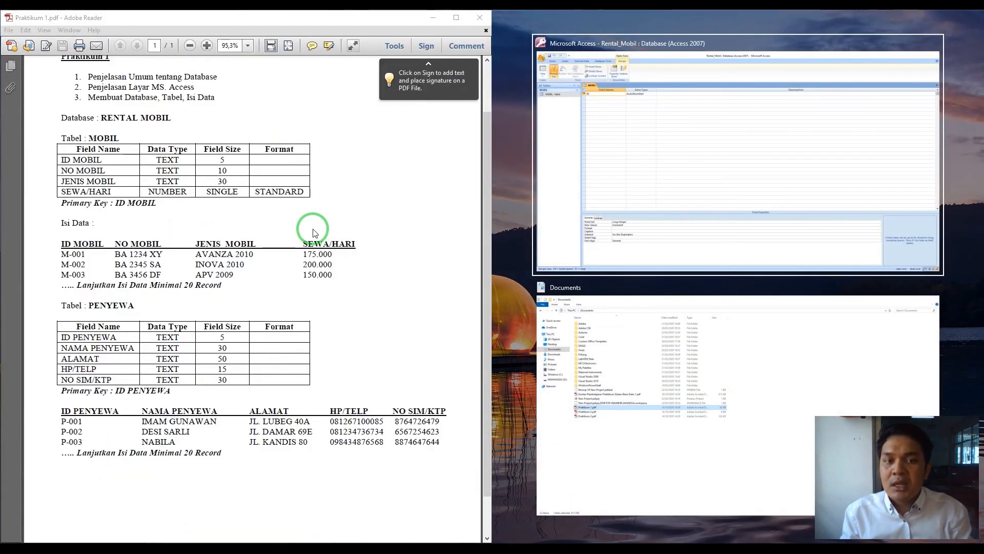
- Snap Access to the right half and rename the ID field to ID MOBIL
click(631, 149)
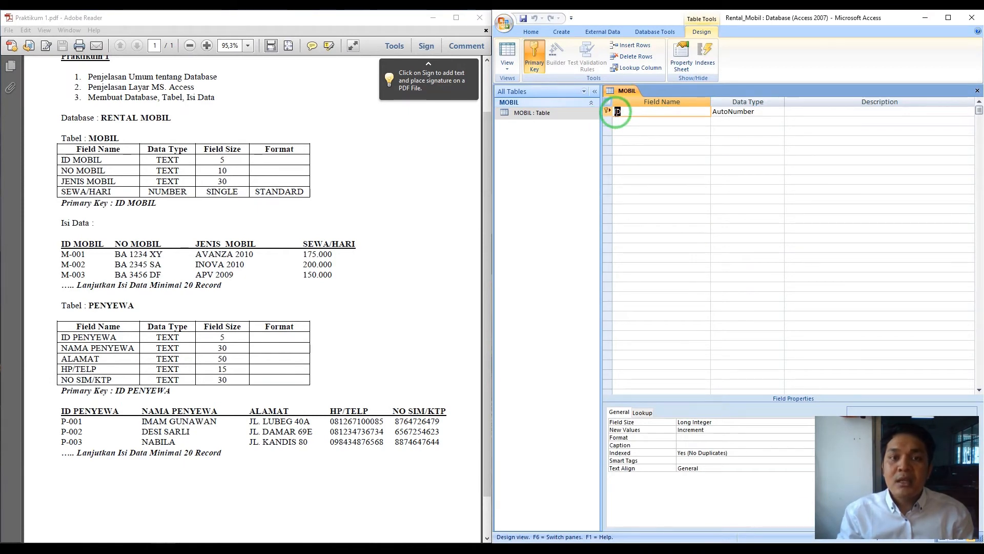
drag(115, 161, 72, 163)
click(119, 166)
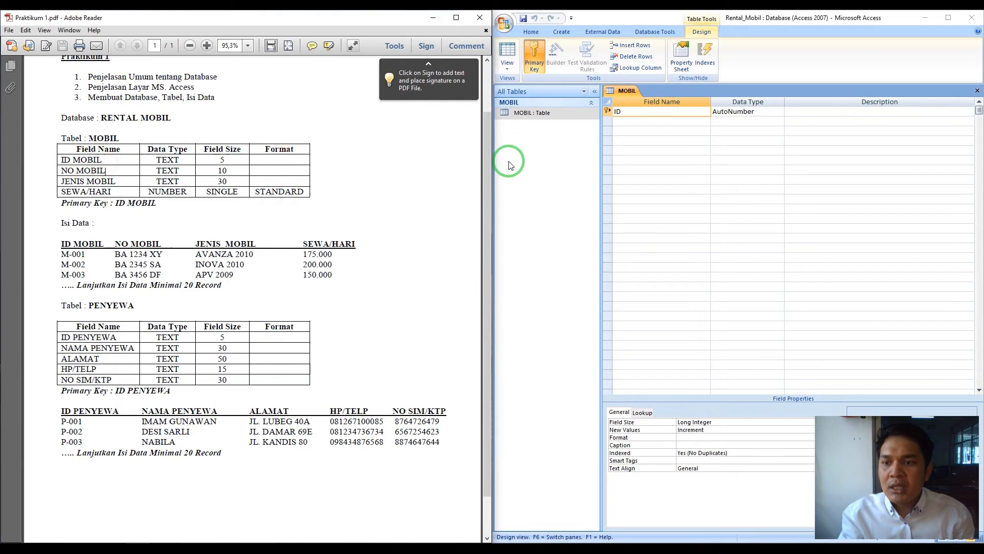
click(647, 115)
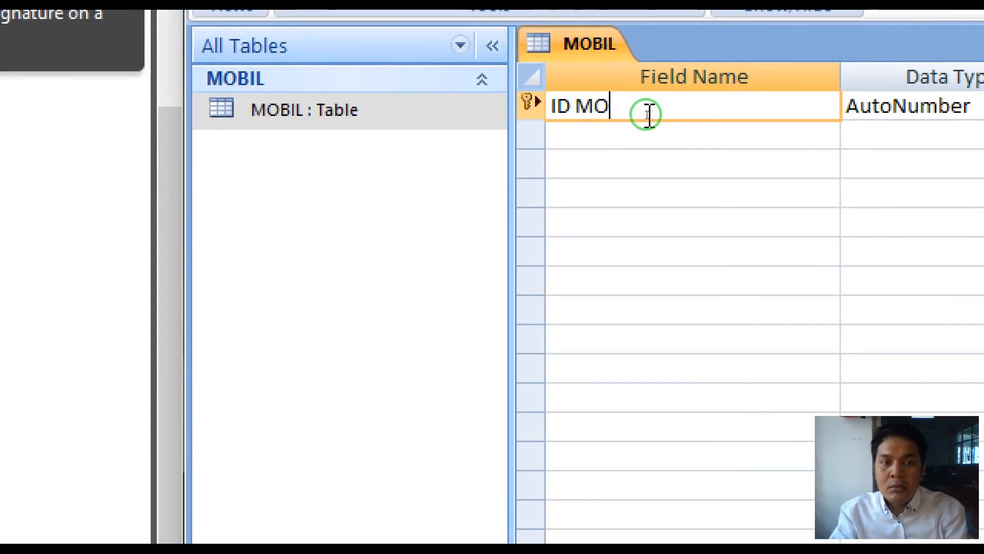
text(MOBIL)
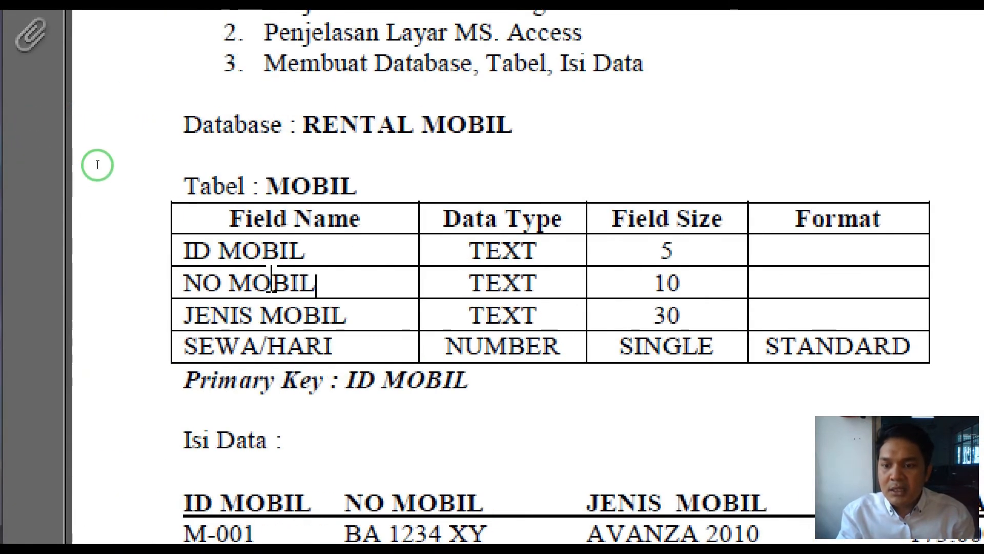
- Set ID MOBIL's data type to Text, checking the MOBIL specification in the PDF
drag(447, 236, 730, 243)
drag(628, 244, 751, 251)
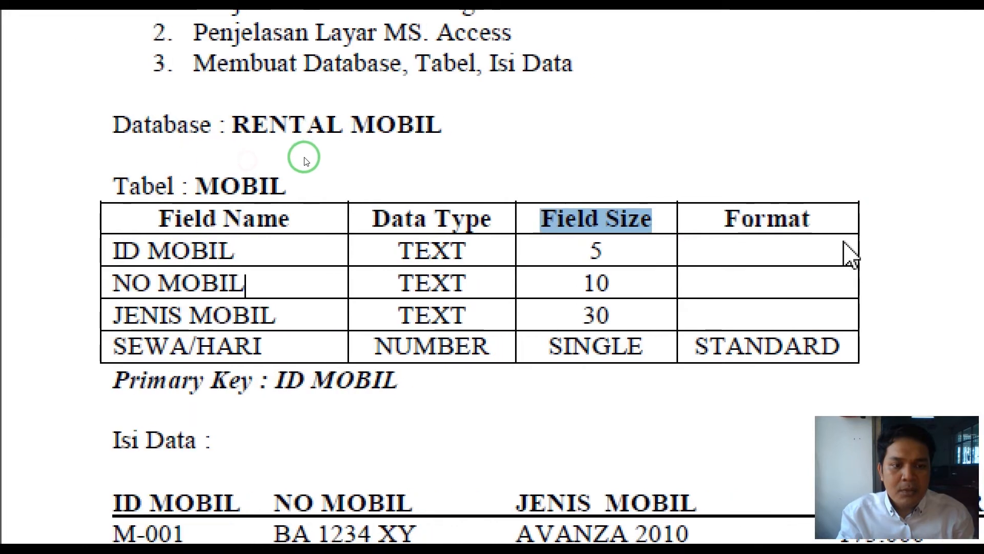
click(738, 107)
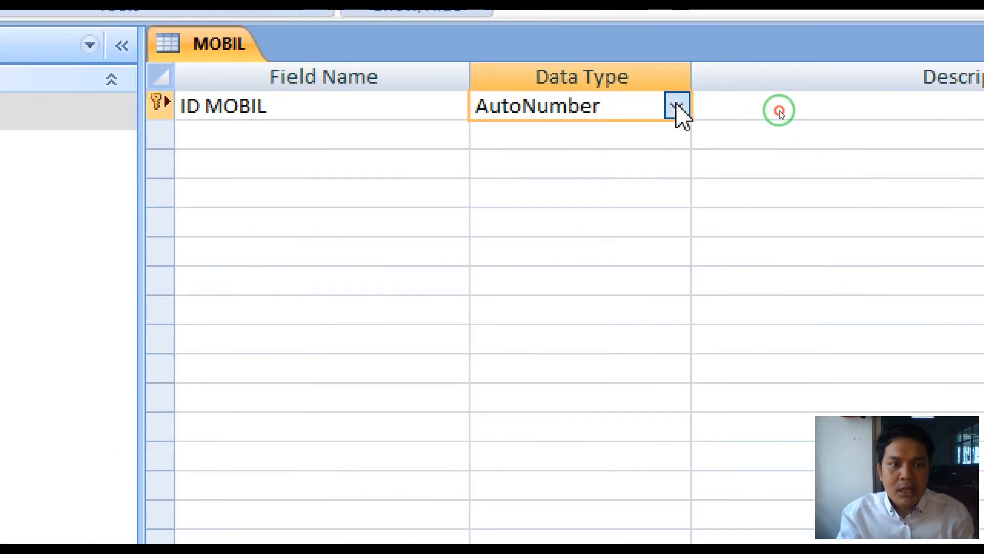
click(676, 107)
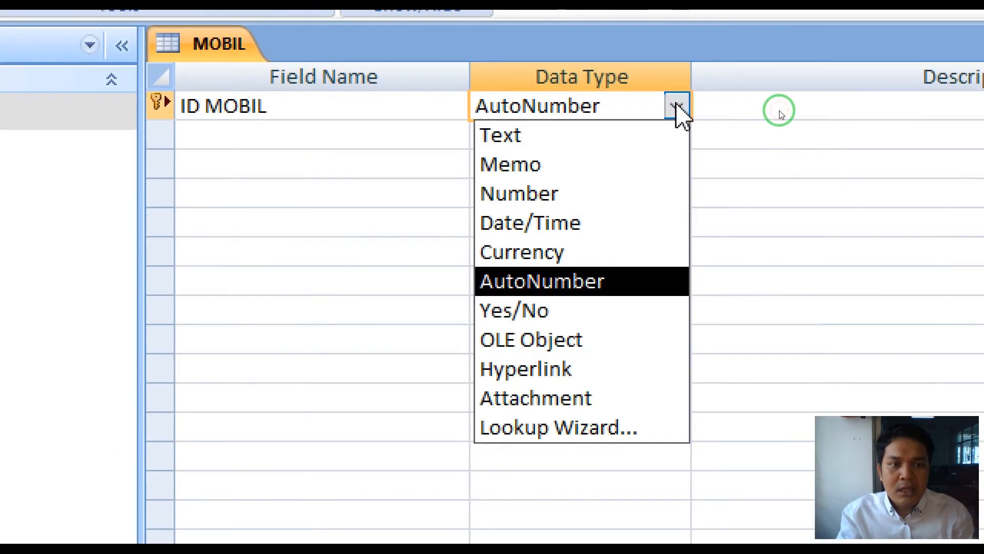
click(659, 136)
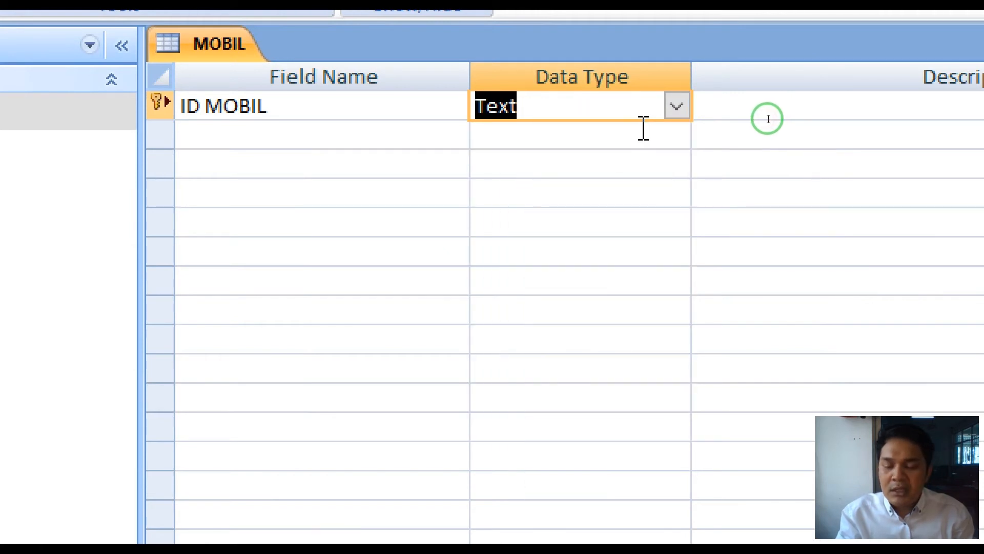
scroll(767, 118, down, 2)
scroll(812, 205, down, 5)
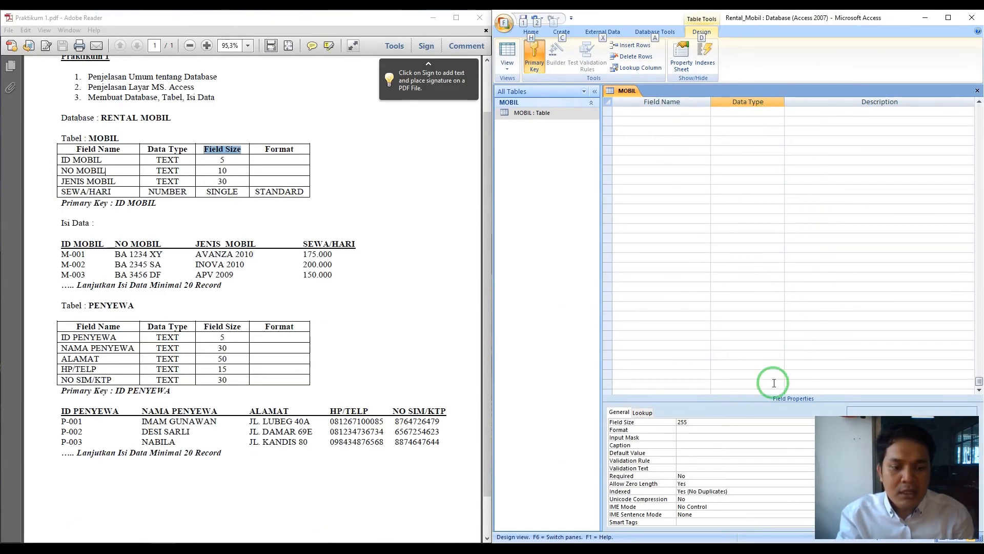
- Change ID MOBIL's Field Size from 255 to 5
scroll(803, 207, up, 7)
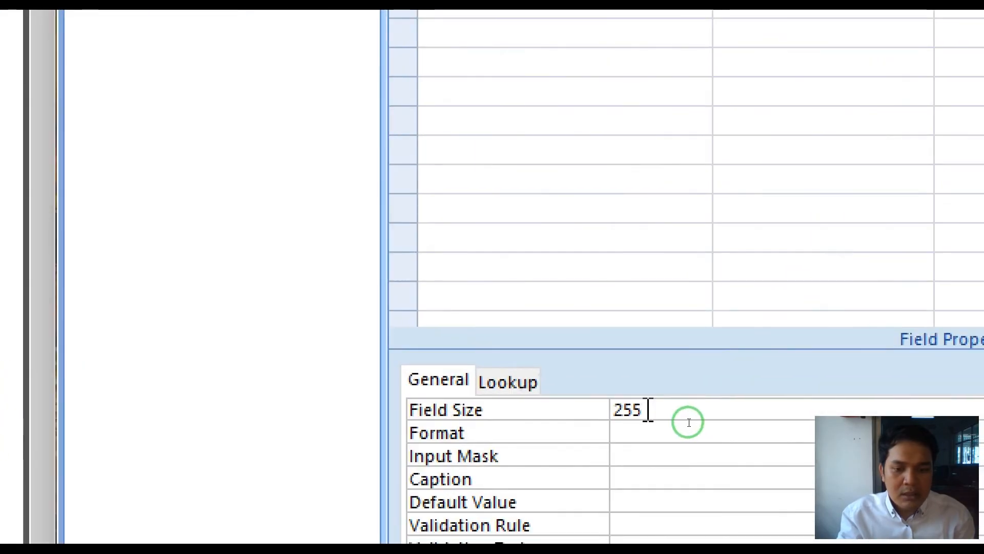
click(662, 414)
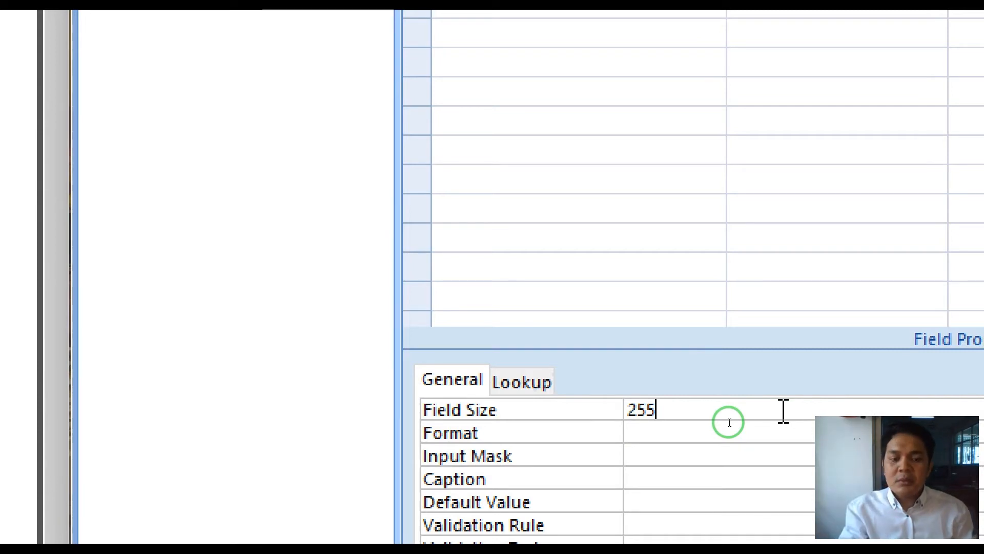
click(438, 419)
text(4)
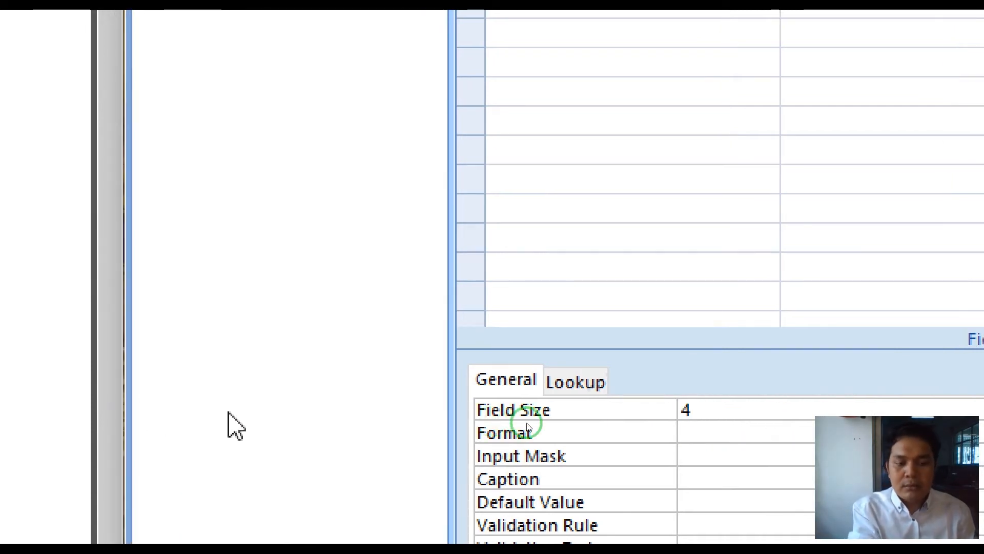
key(BackSpace)
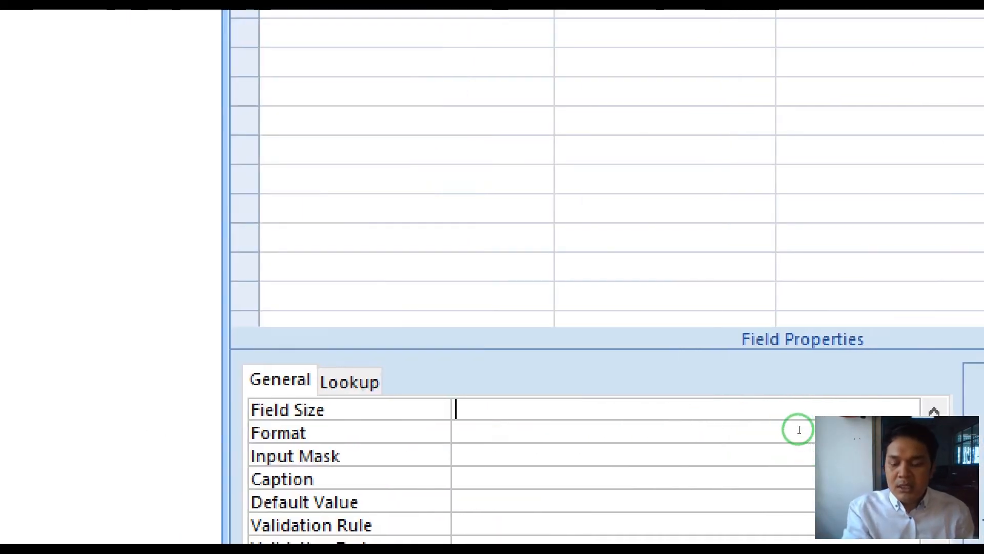
text(5)
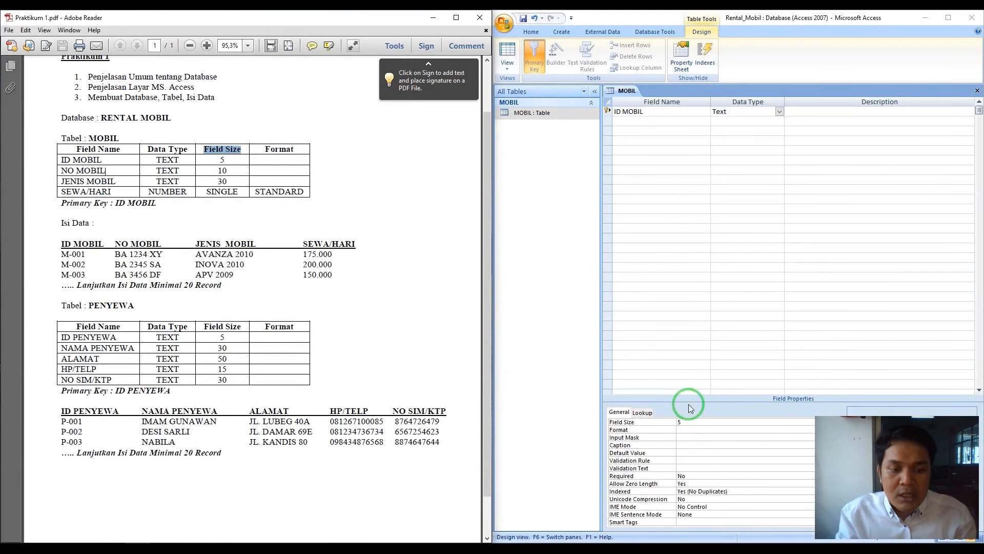
- Add NO MOBIL as a Text field with field size 10 in the second row
click(654, 121)
text(N)
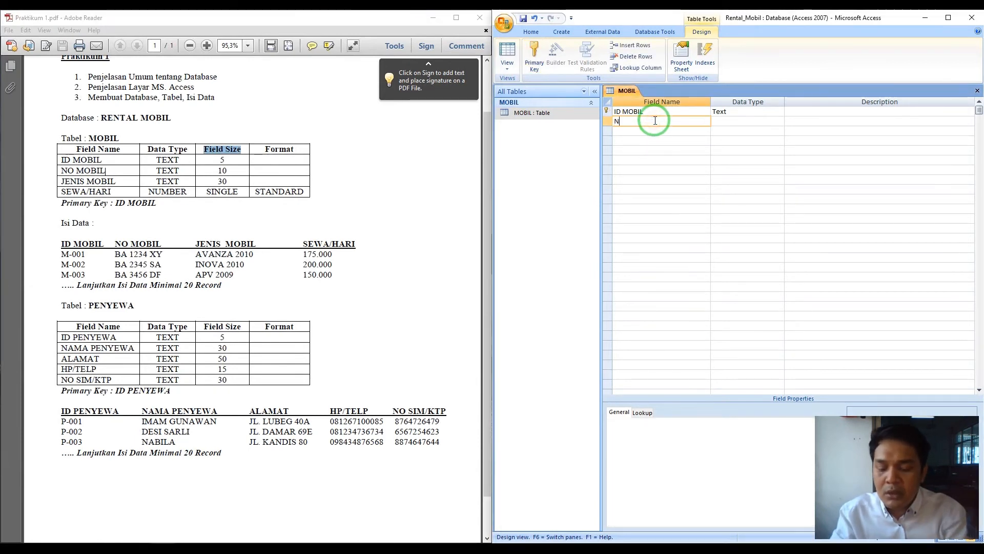
text(O MOBIL)
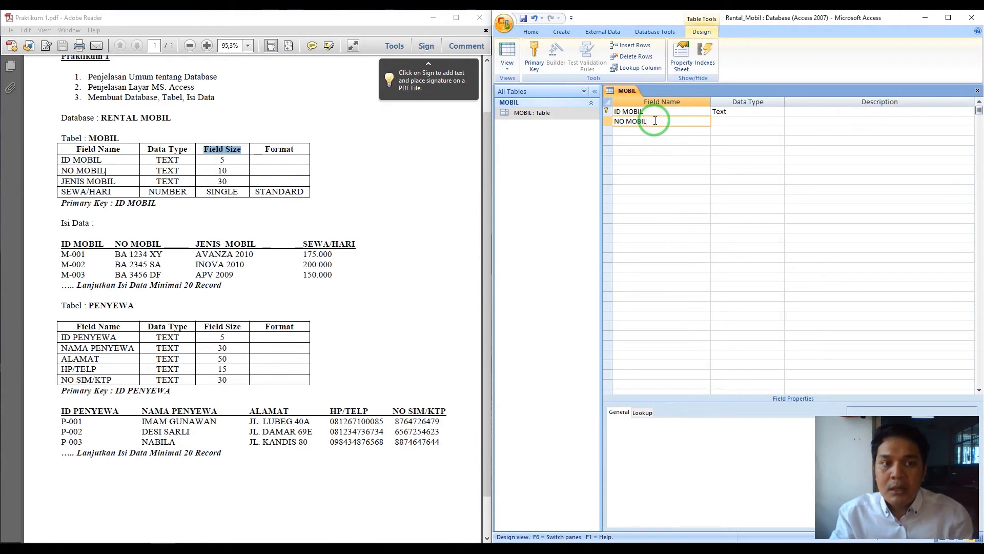
key(Return)
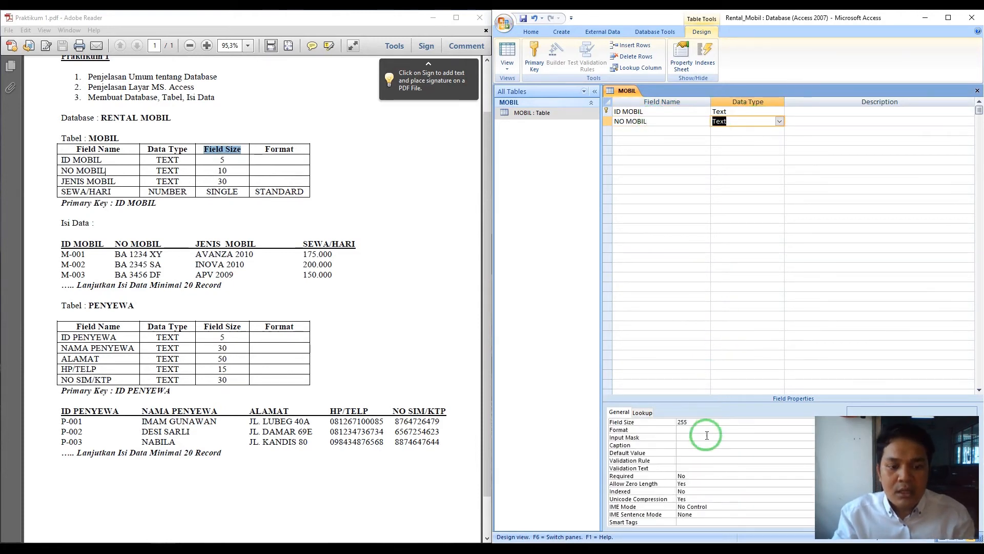
click(677, 422)
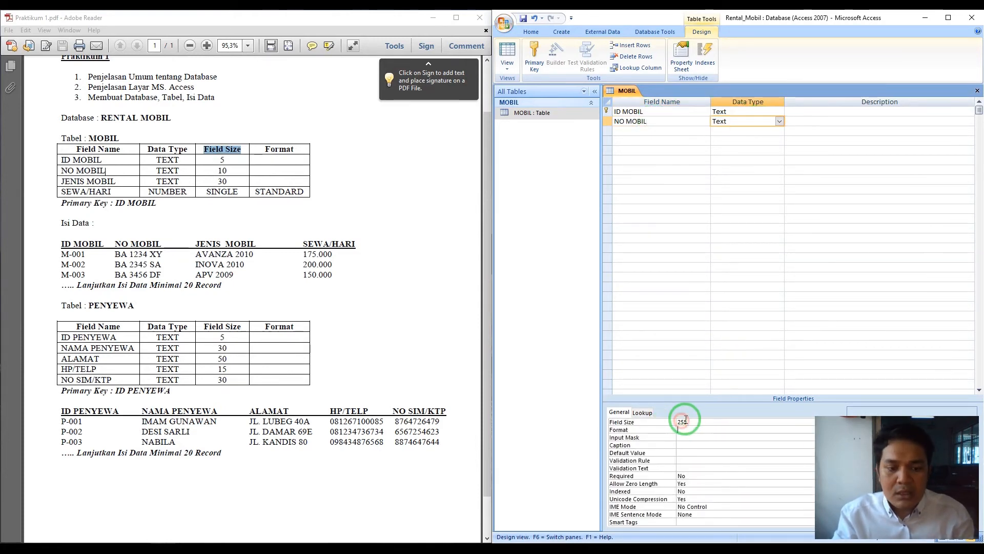
click(667, 422)
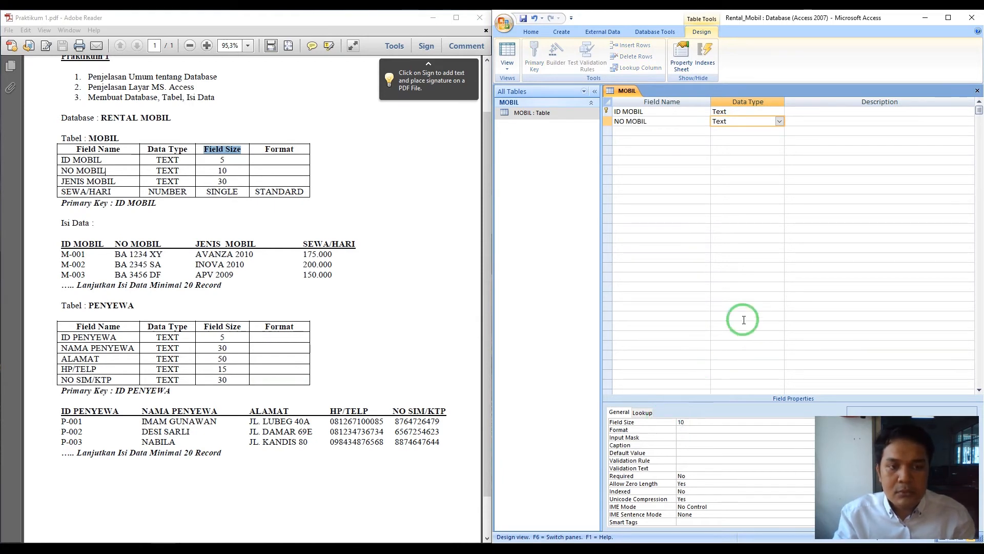
click(644, 132)
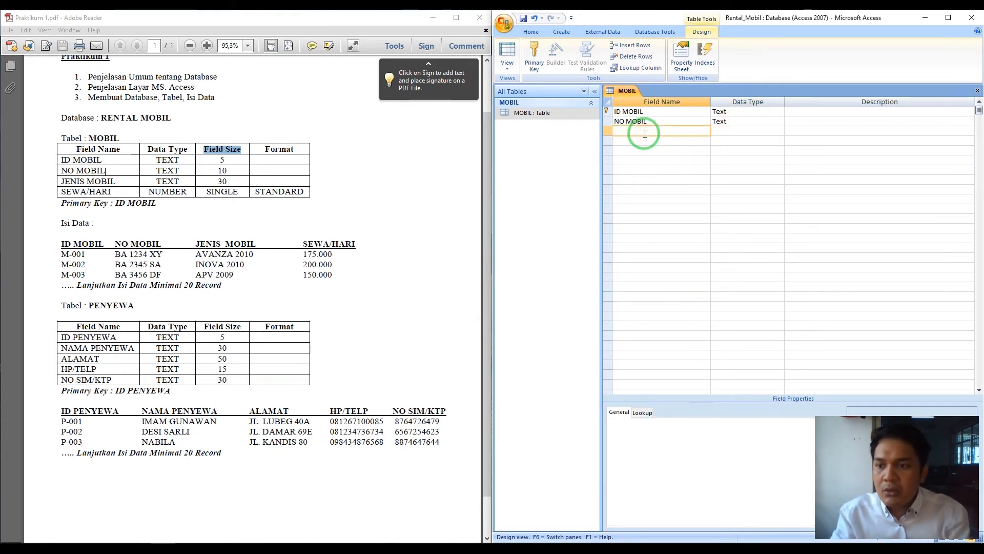
- Add JENIS MOBIL as a Text field with field size 30
text(JENIS M)
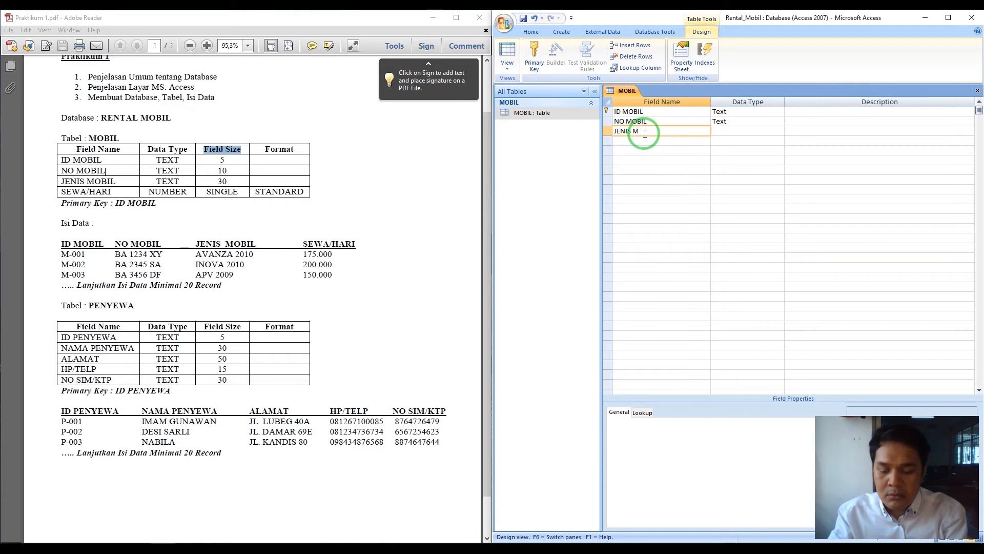
text(OBIUL)
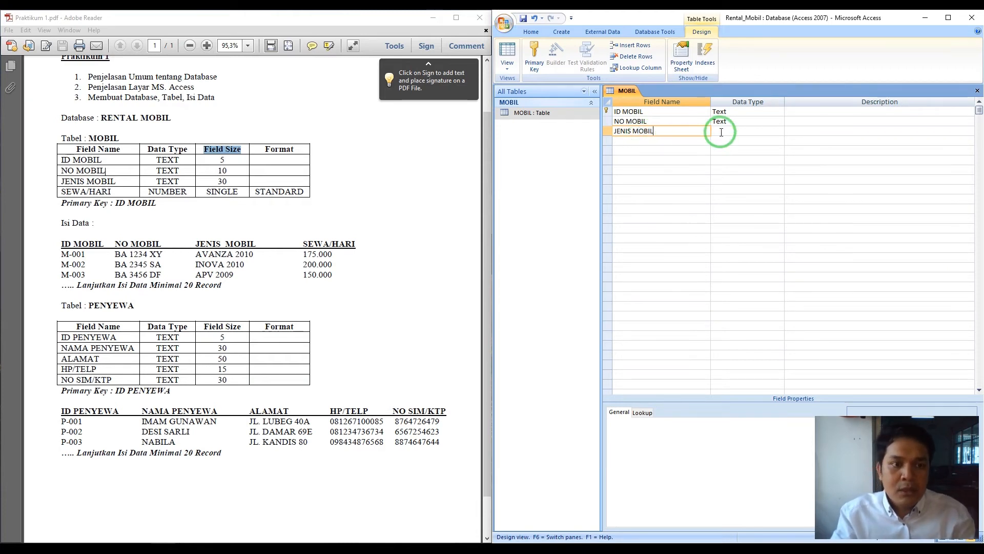
click(738, 131)
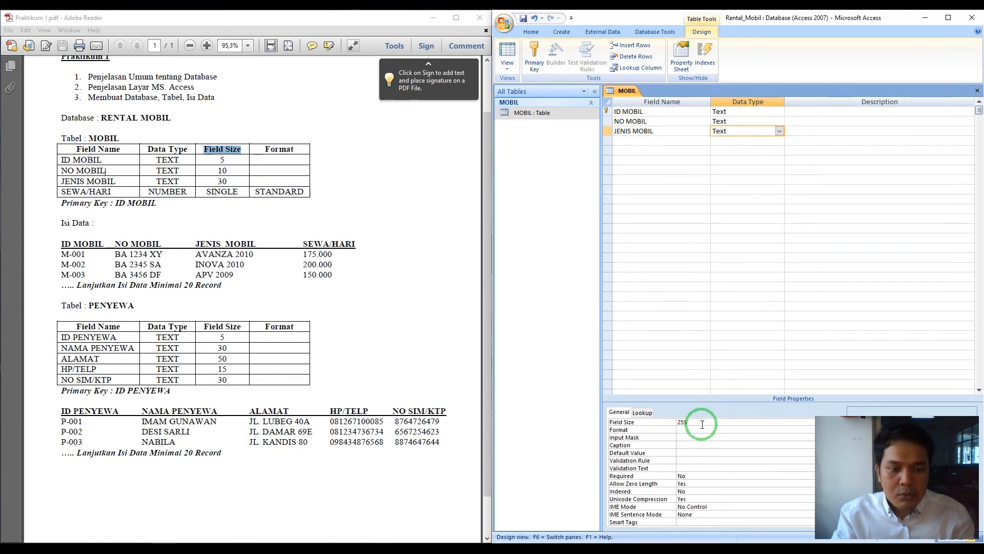
click(609, 420)
text(30)
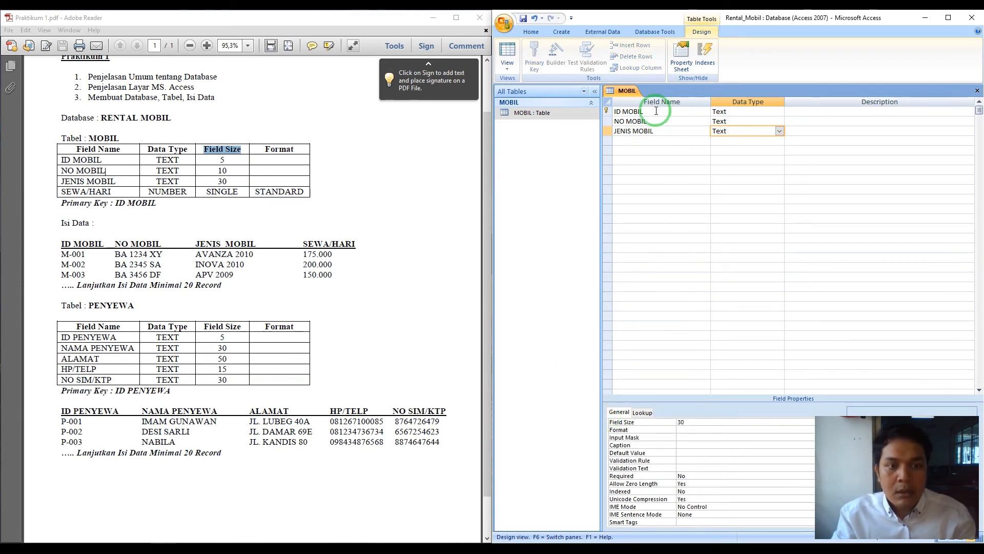
- Enter SEWA/HARI as the fourth field name, fixing the invalid-name error
click(637, 142)
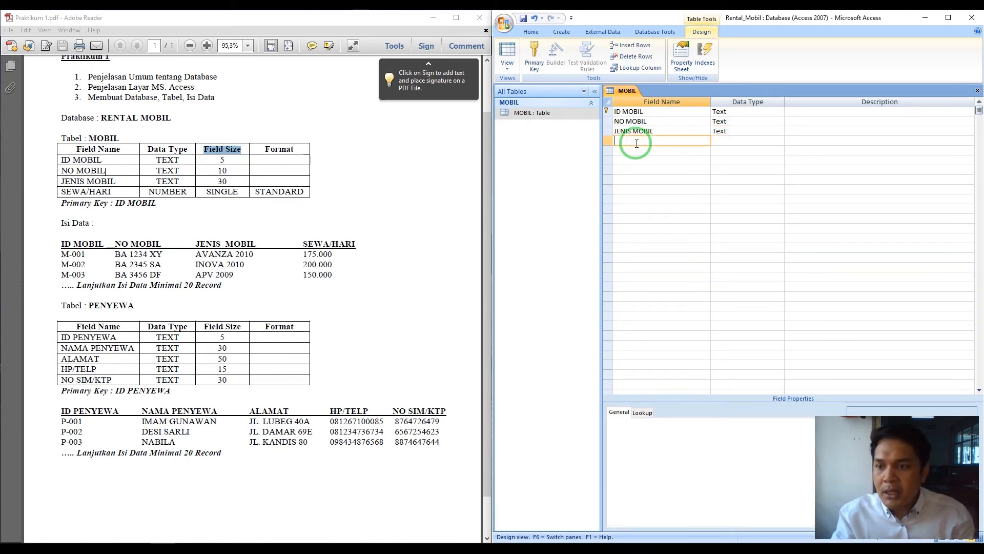
text(SEWA/)
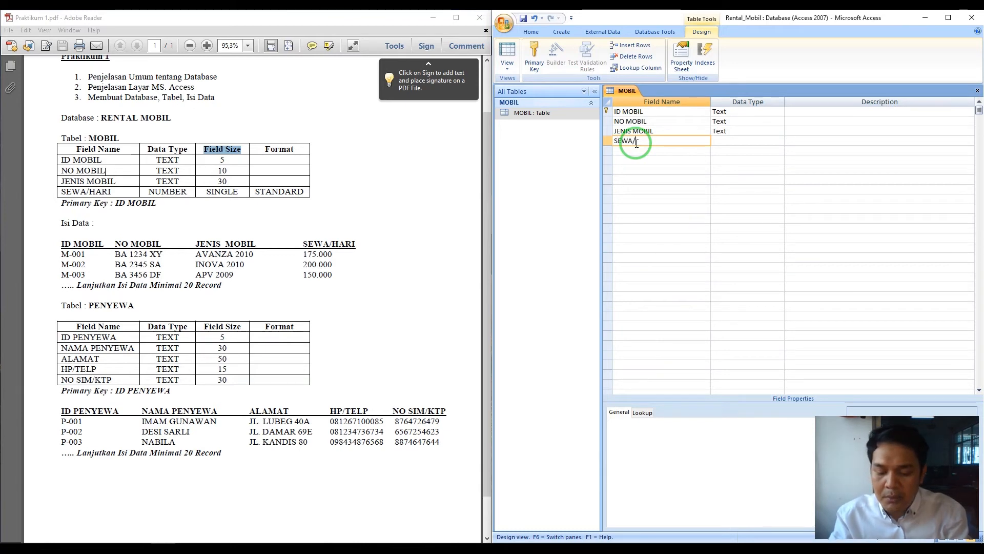
text(HARI)
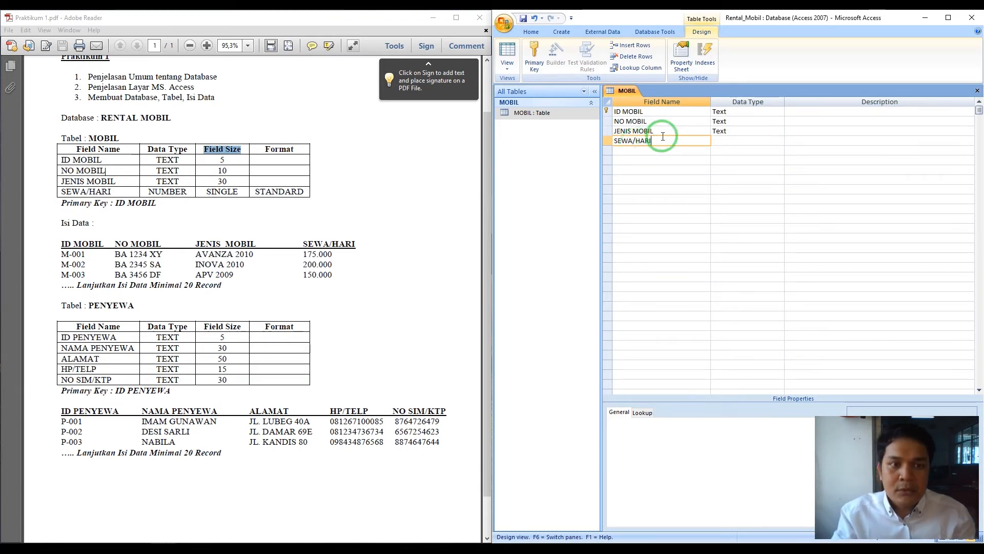
click(740, 140)
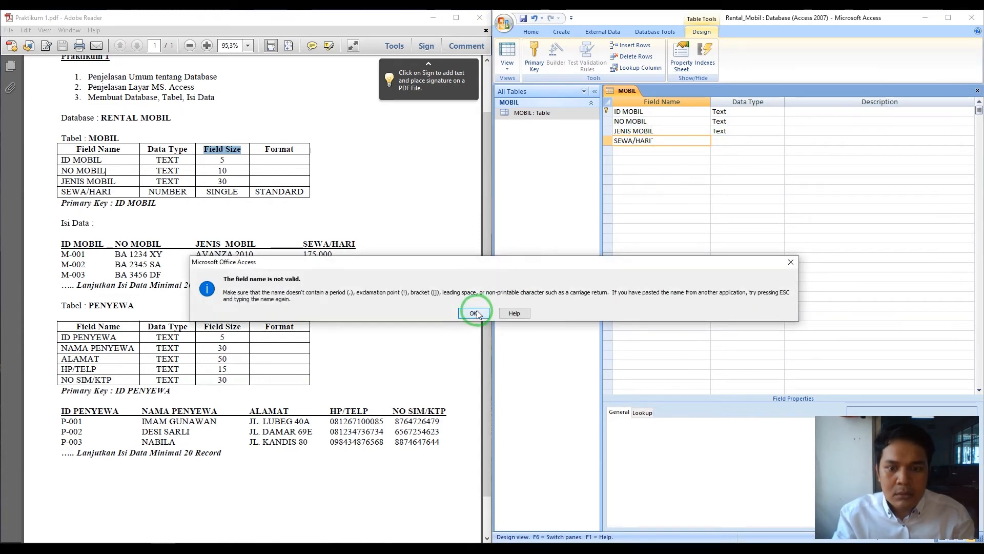
click(475, 313)
key(BackSpace)
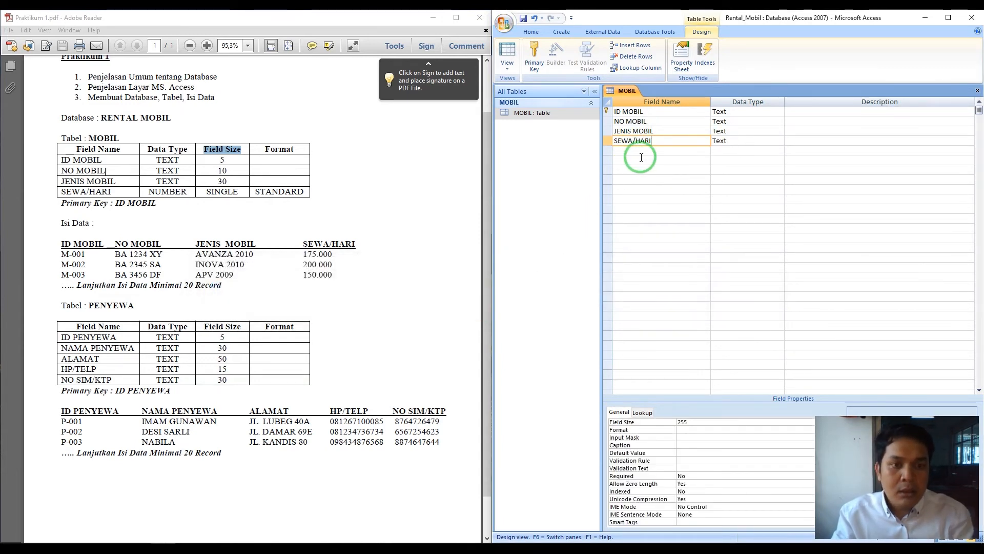
click(746, 140)
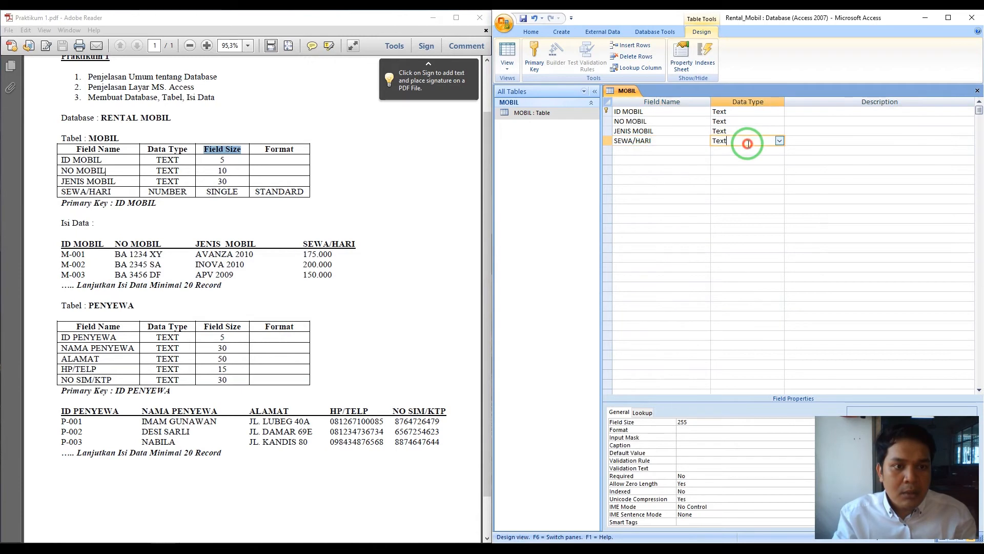
- Change the SEWA/HARI data type to Number
click(780, 141)
click(779, 167)
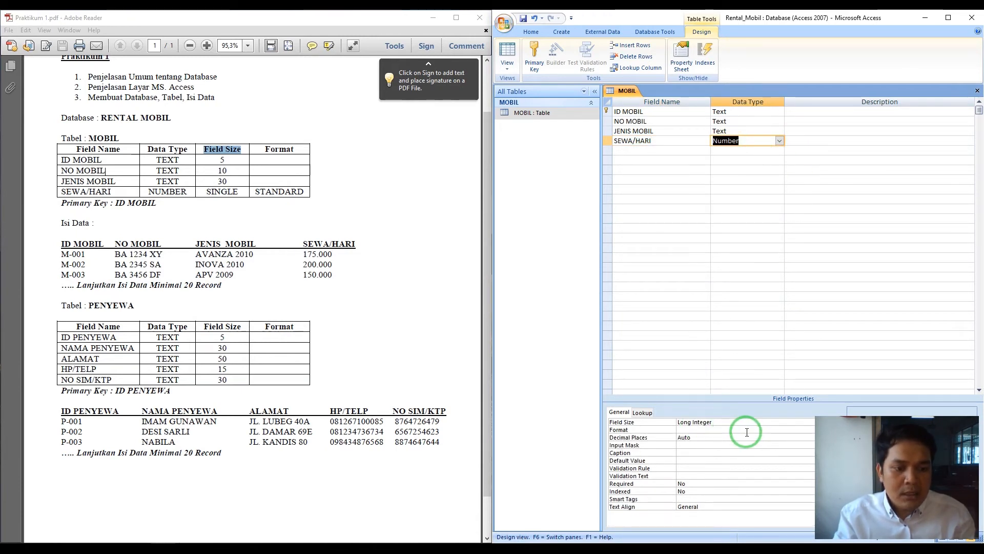
key(alt+Tab)
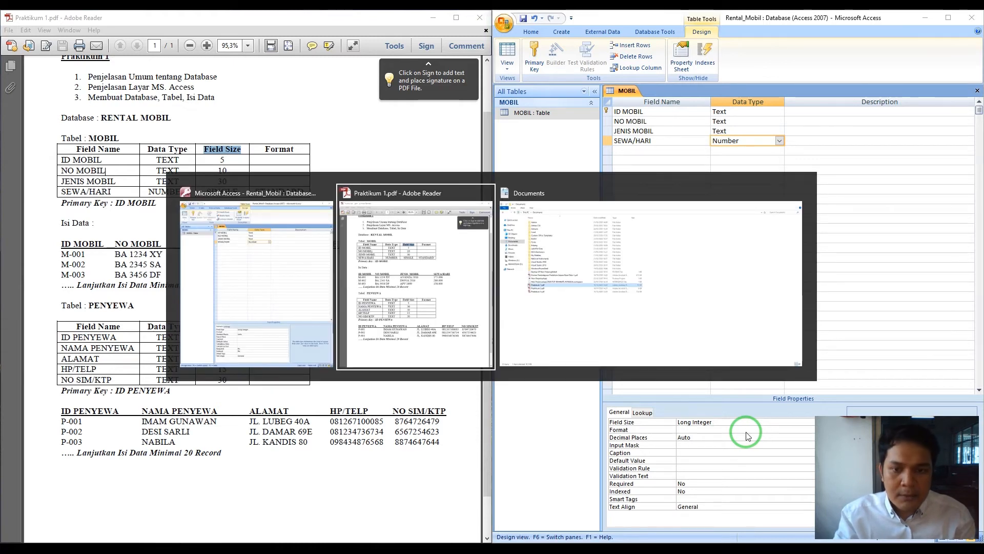
key(alt+Tab)
key(alt+Tab)
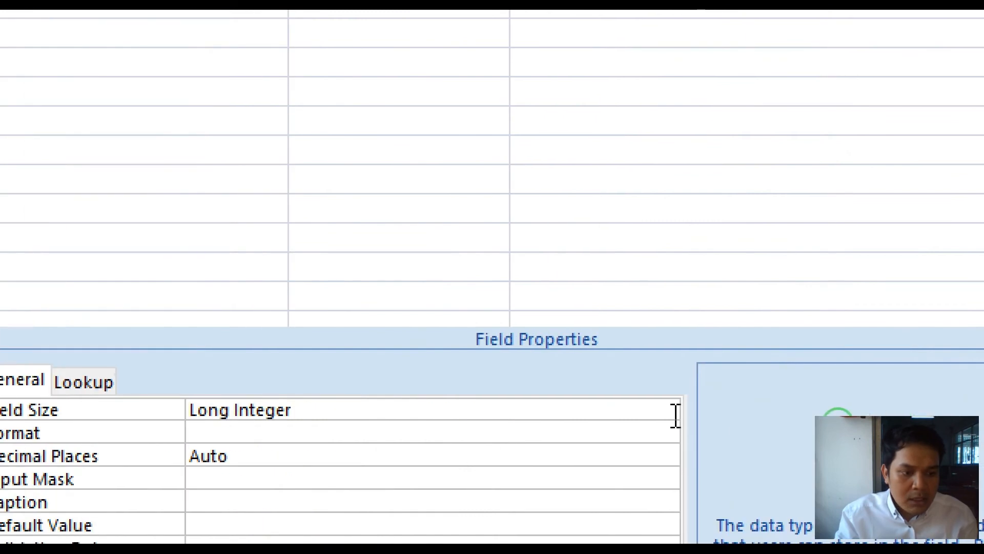
- Give SEWA/HARI field size Single and format Standard
click(667, 412)
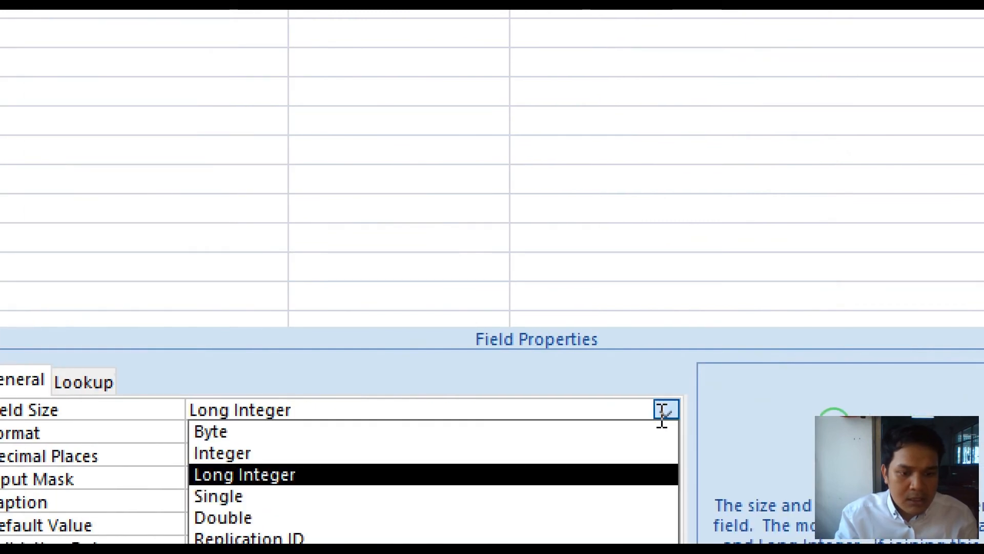
click(560, 496)
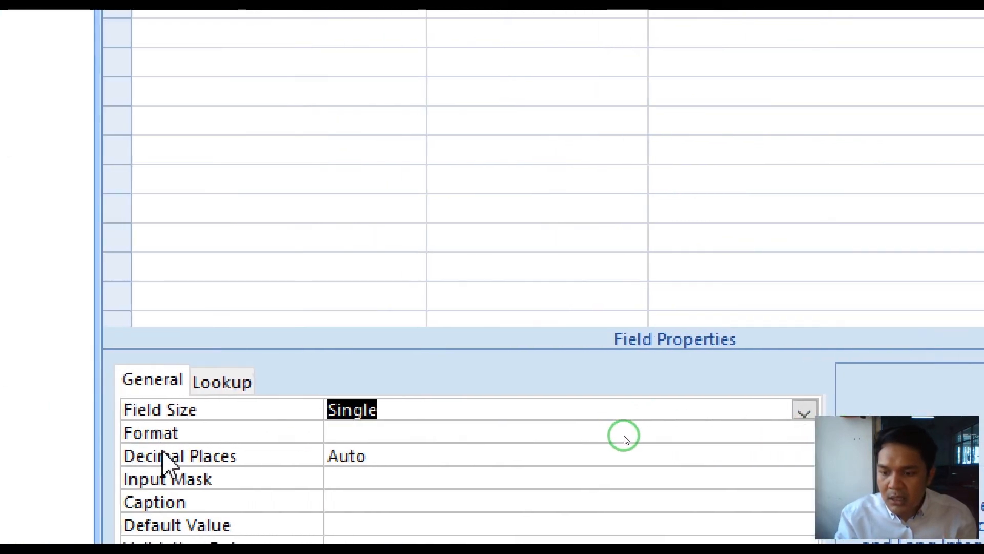
click(562, 432)
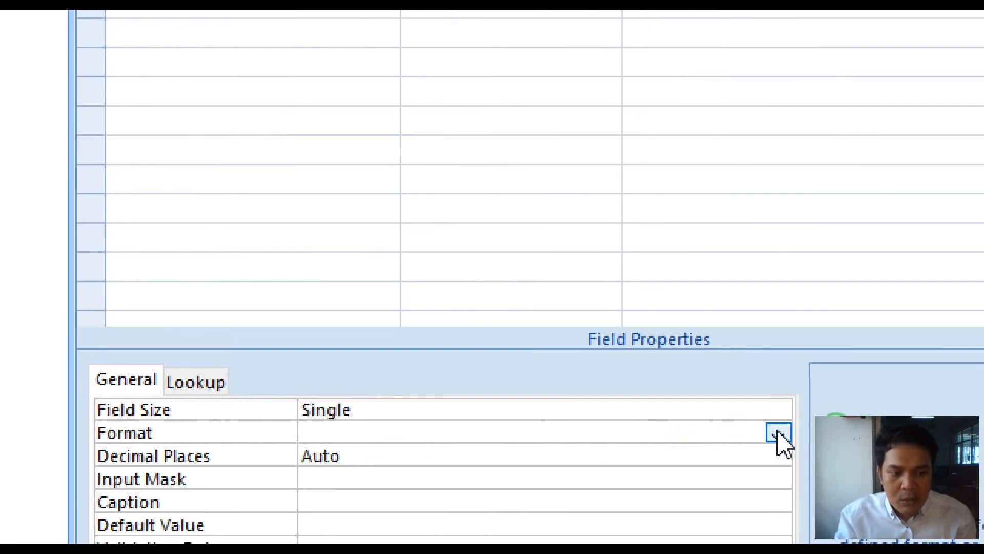
click(778, 433)
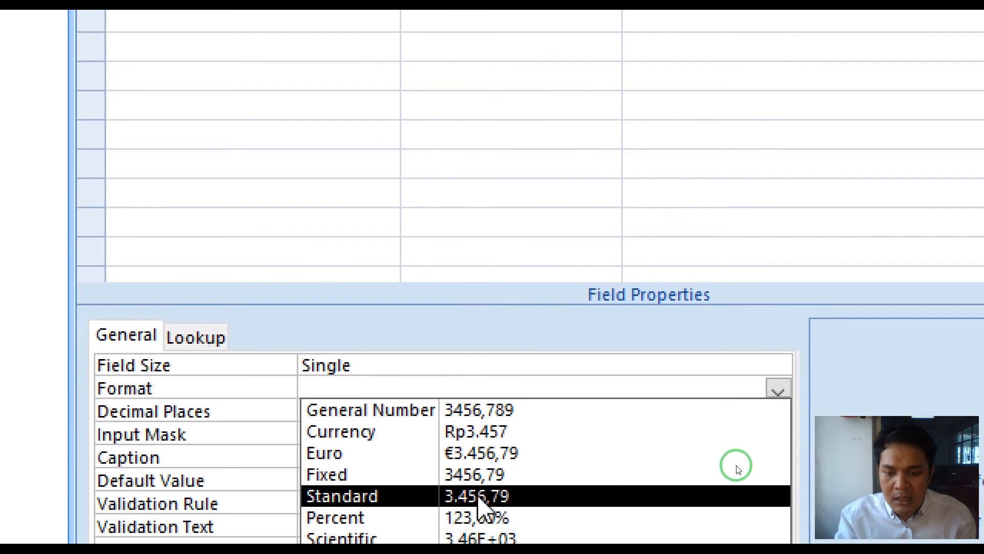
click(482, 502)
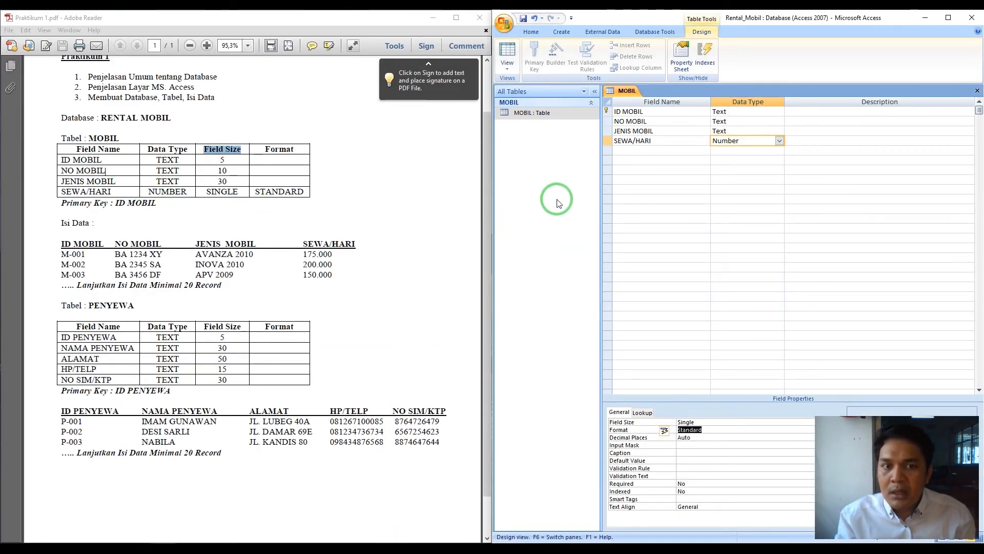
- Open MOBIL from the Navigation Pane, saving its design, and highlight car ID M-001 in the PDF
click(534, 113)
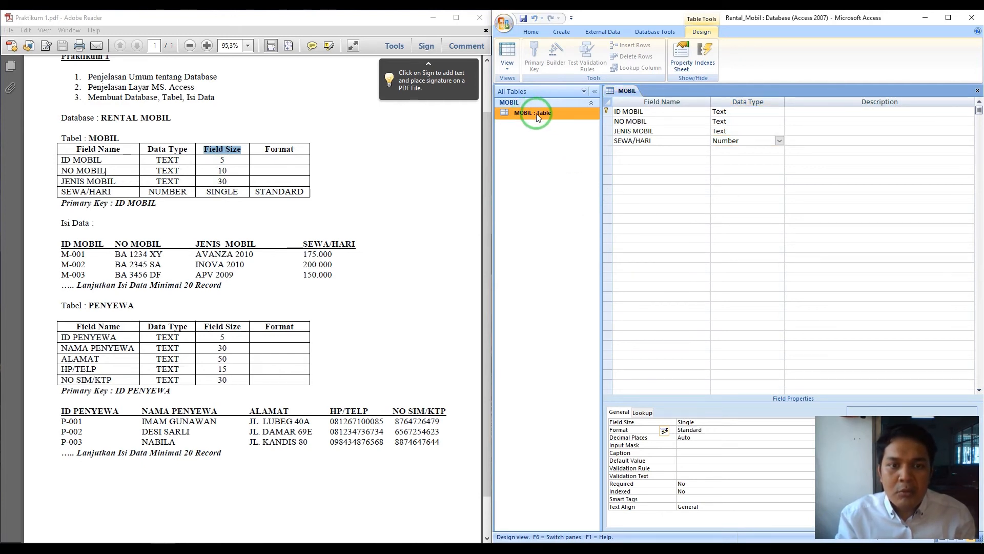
double_click(536, 114)
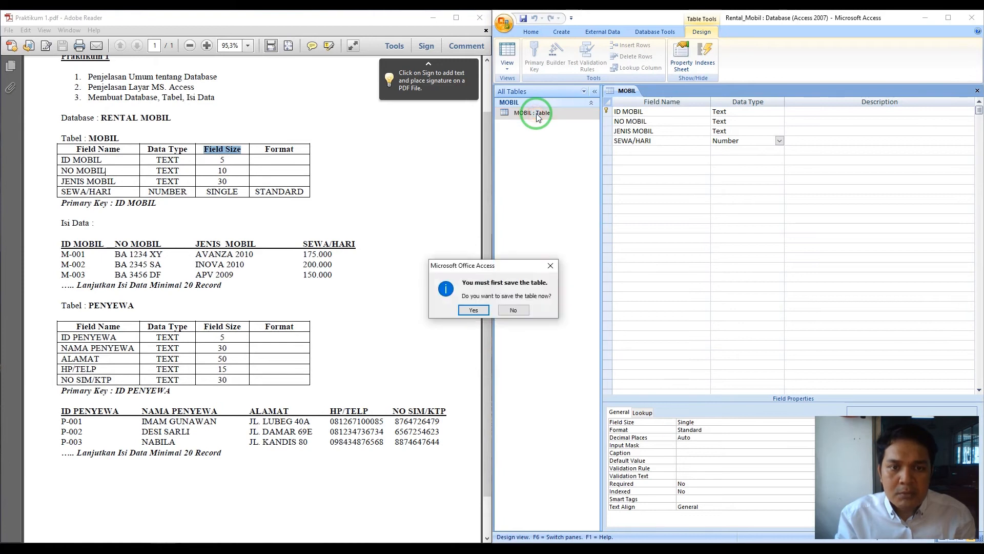
click(473, 309)
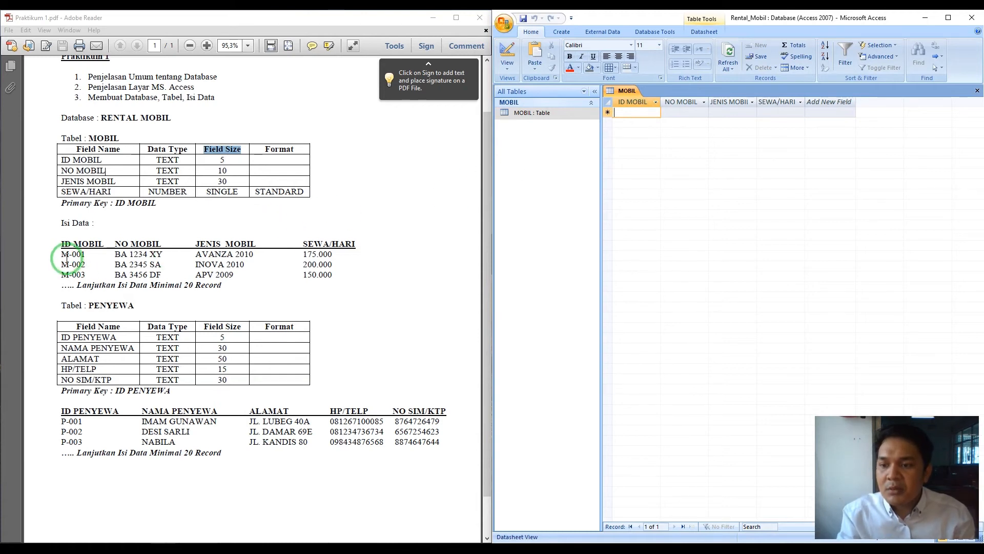
drag(61, 254, 85, 255)
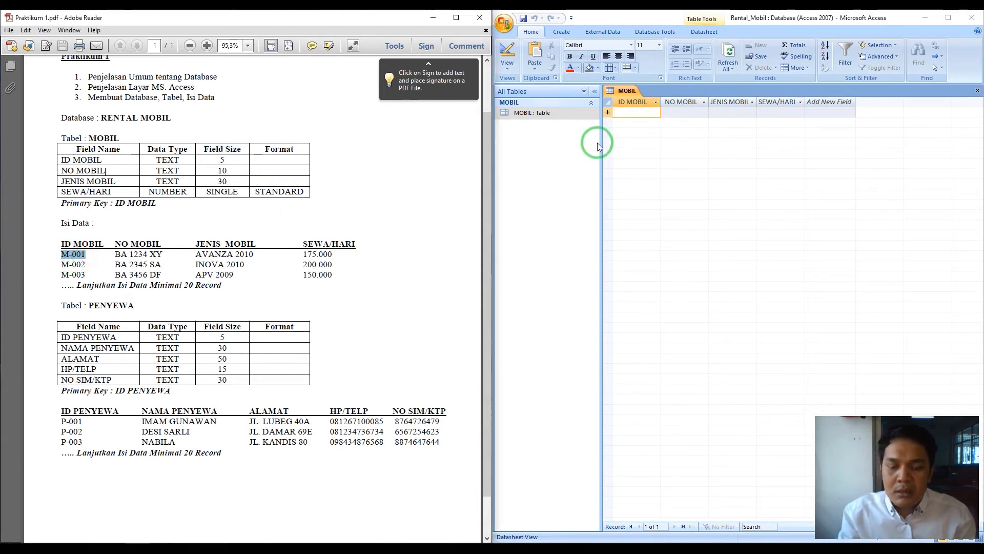
- Enter record M-001: plate BA 123, AVANZA 2010, daily rate 175000
click(632, 114)
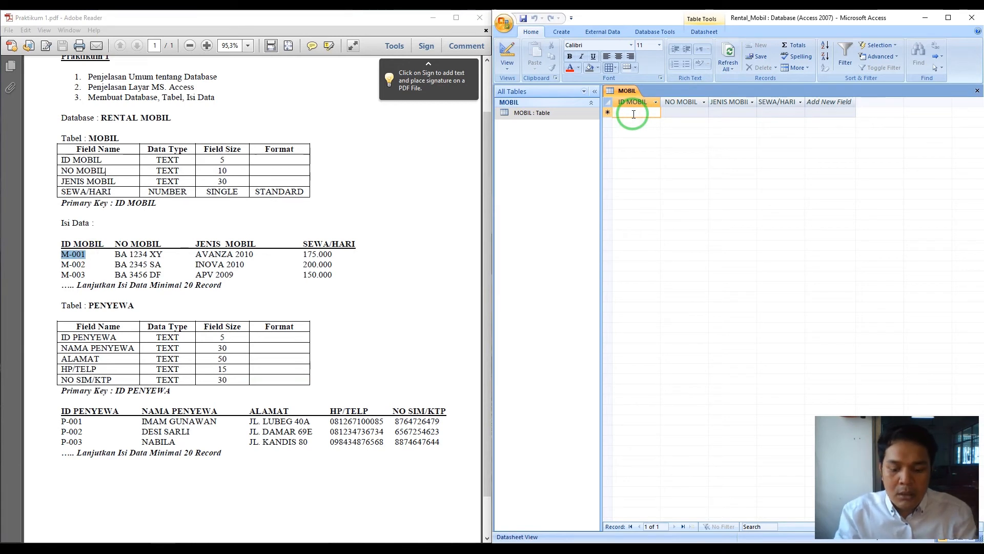
text(M-001)
key(Tab)
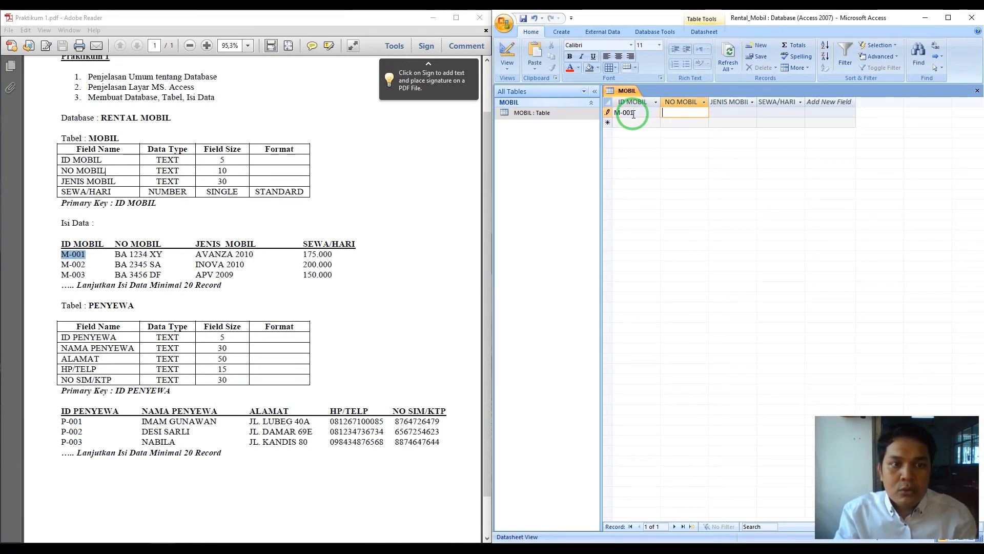
text(BA)
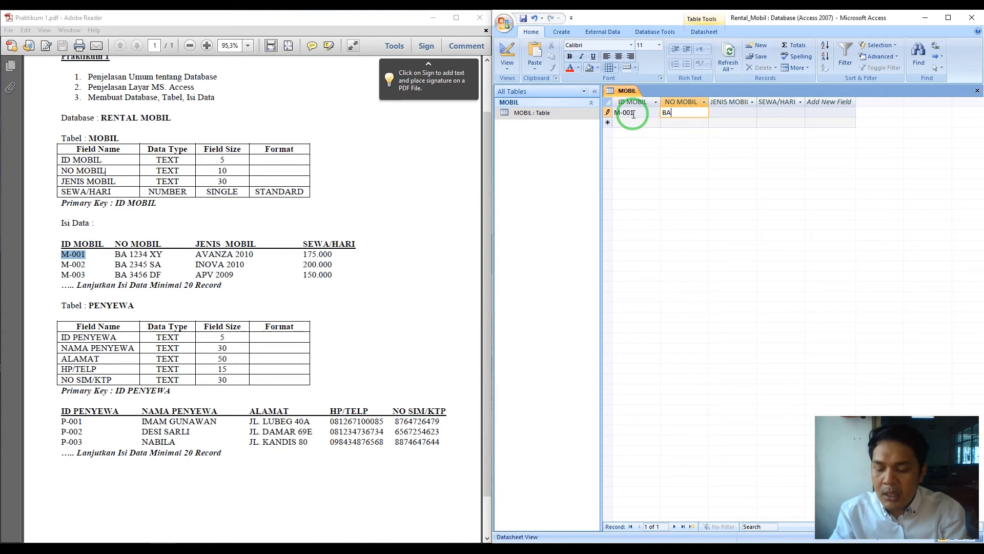
text( 1234 XY)
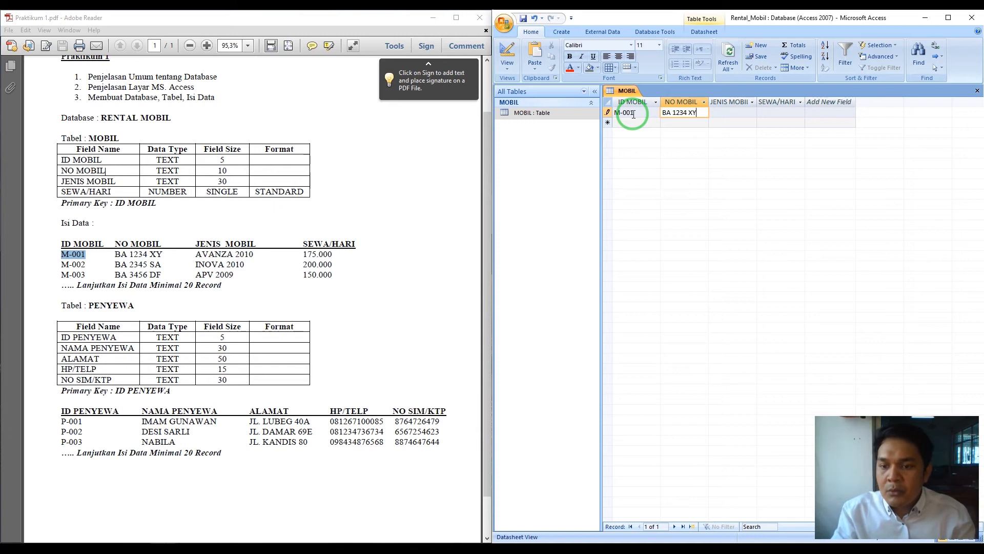
key(Tab)
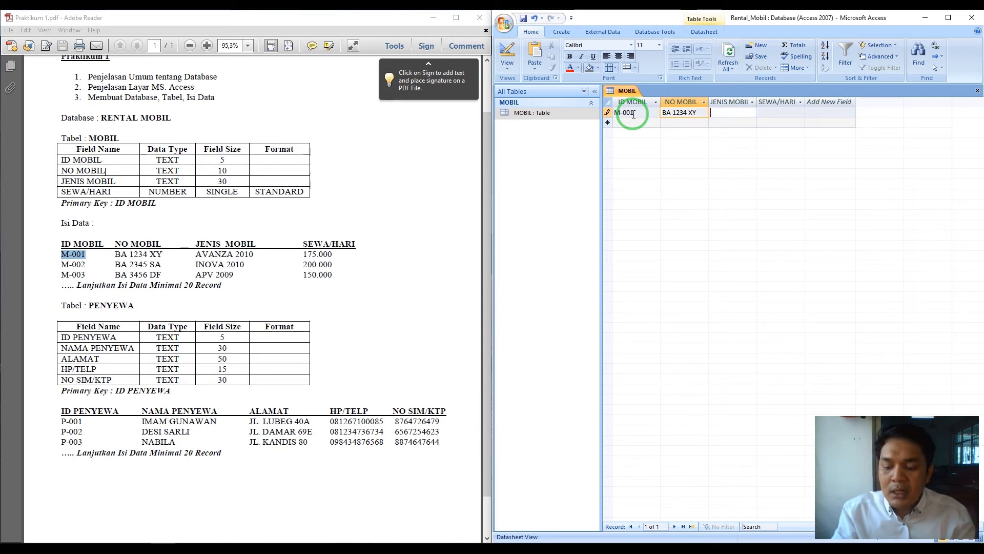
text(AVA)
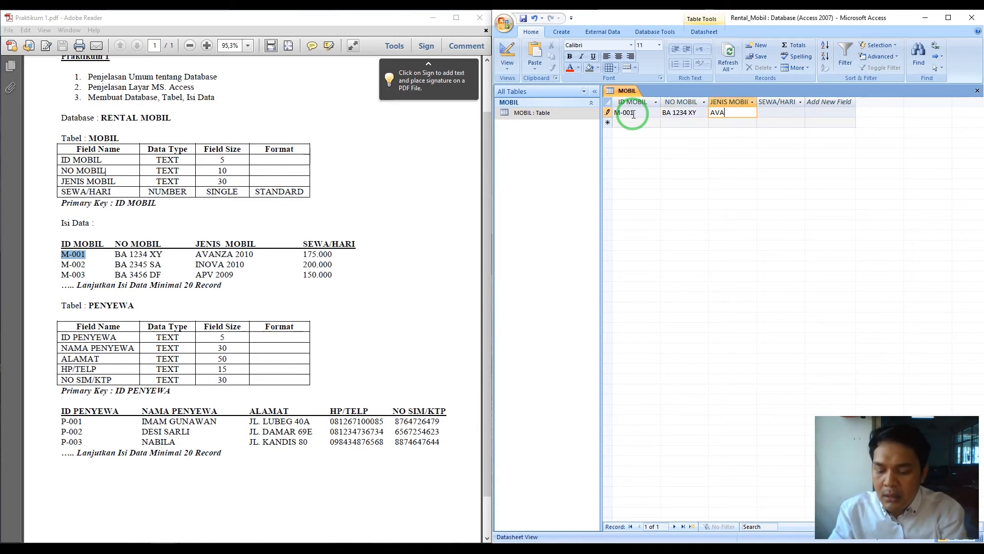
text(NZ)
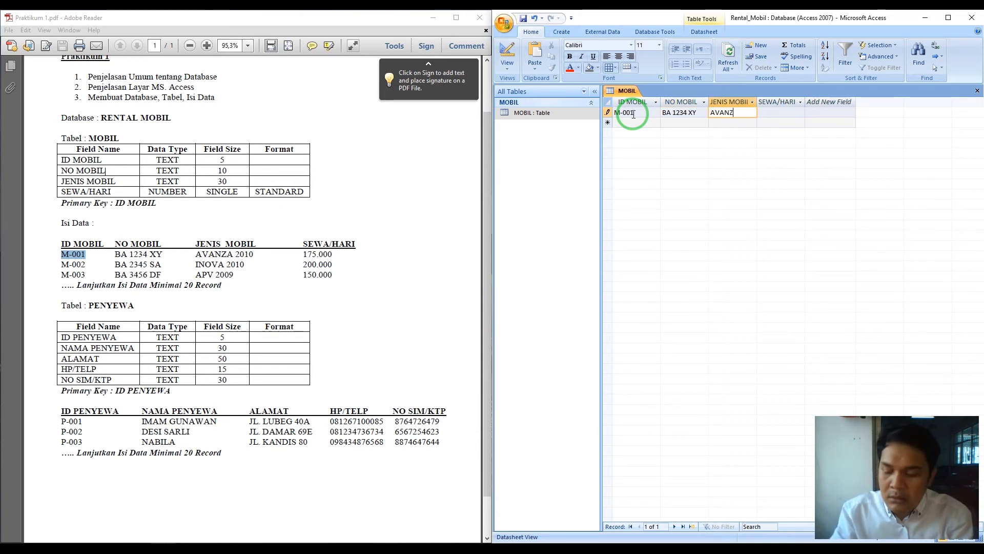
text(A 2010)
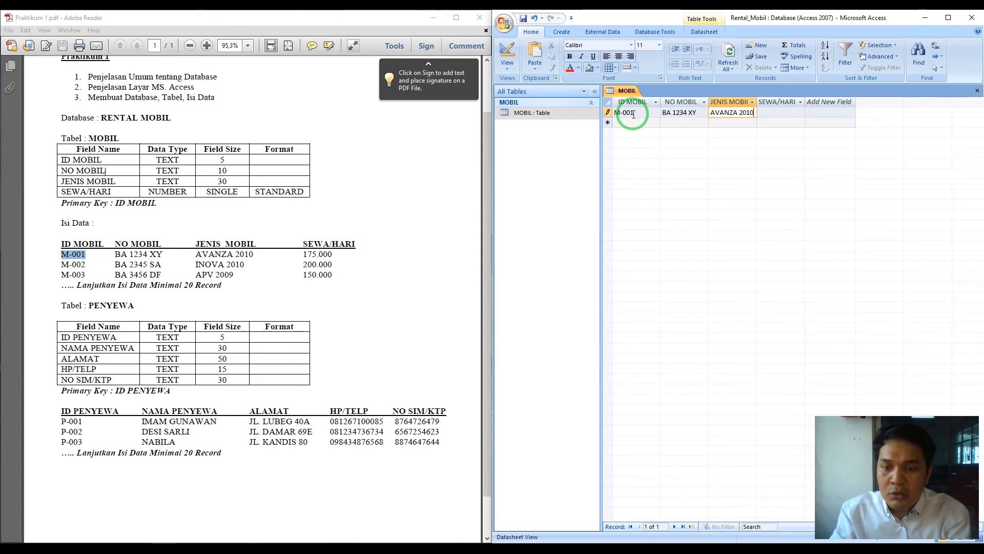
key(Tab)
text(175000)
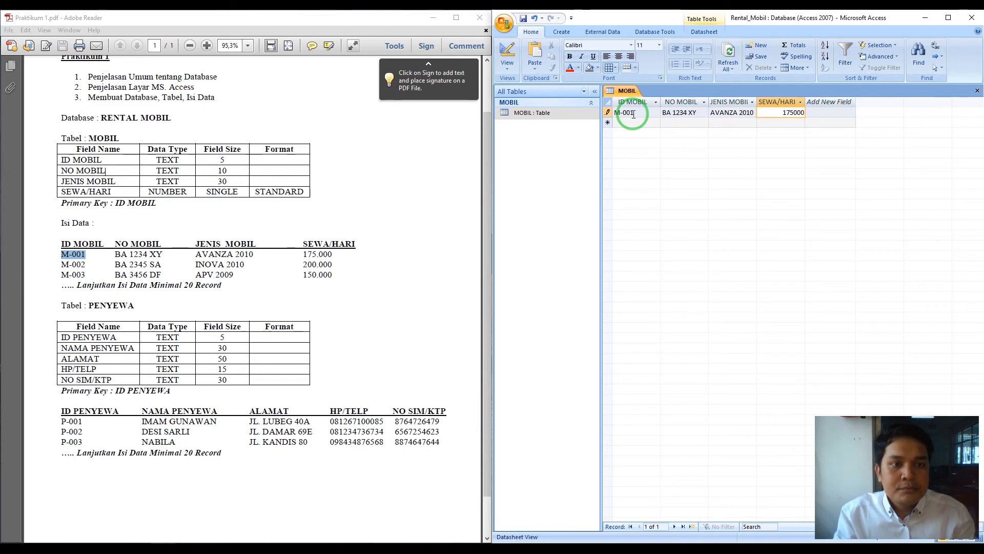
key(Tab)
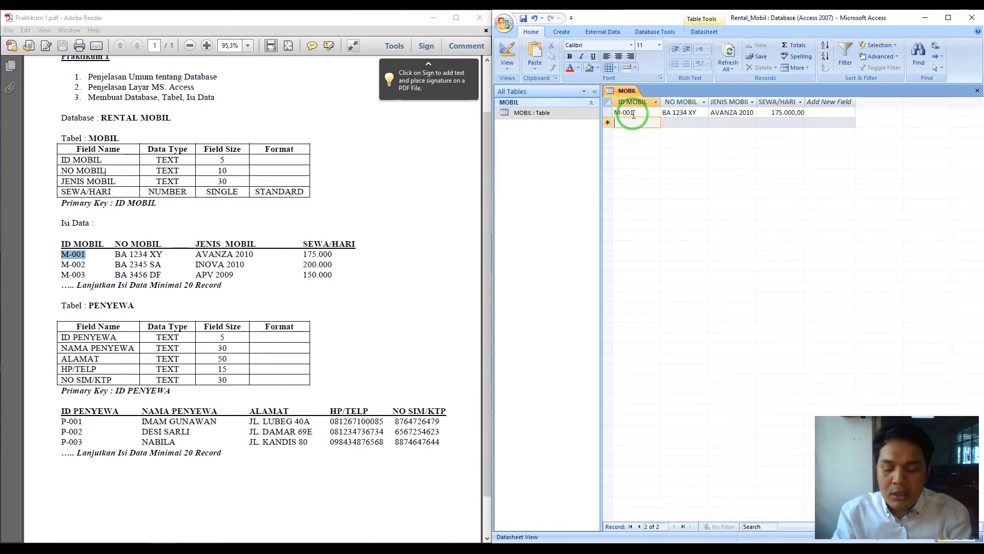
text(M-002)
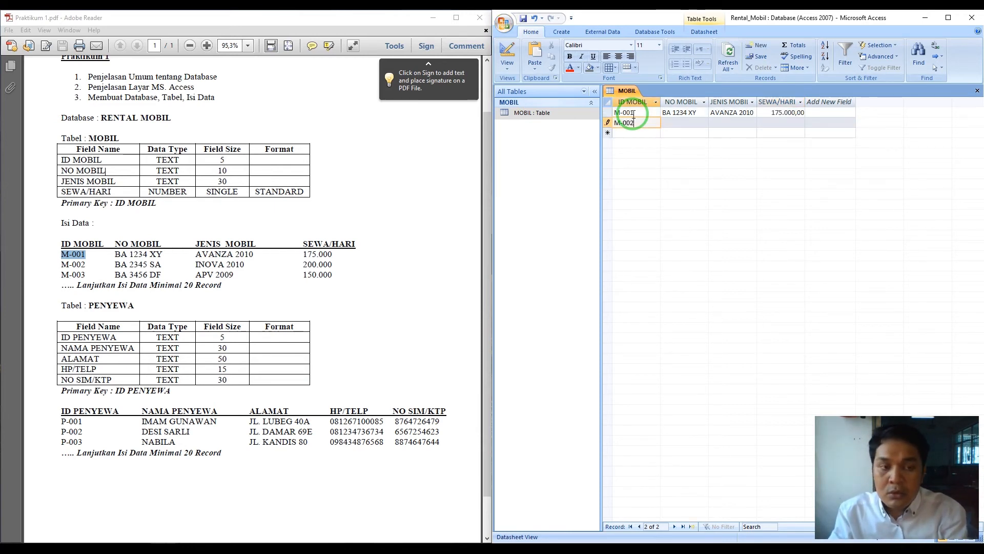
key(Tab)
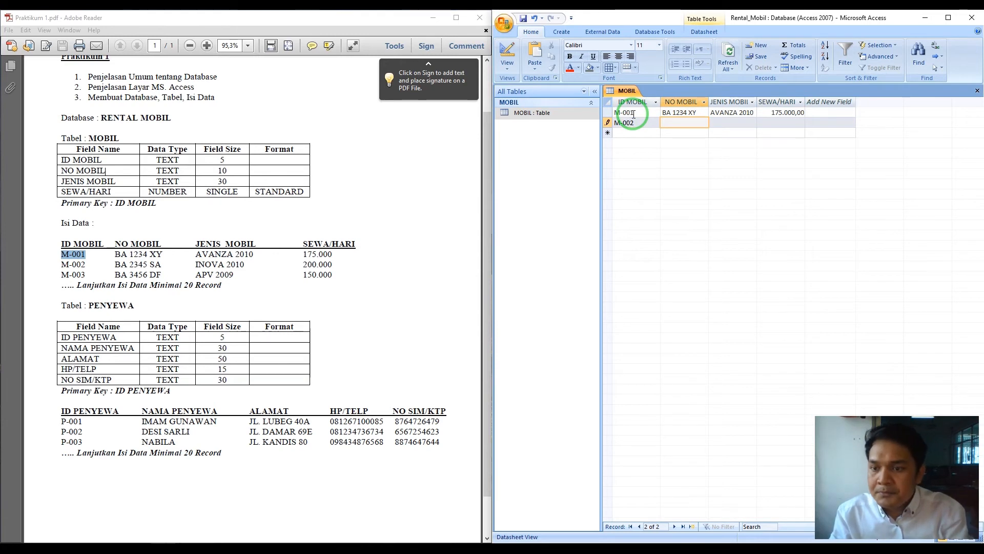
text(BA )
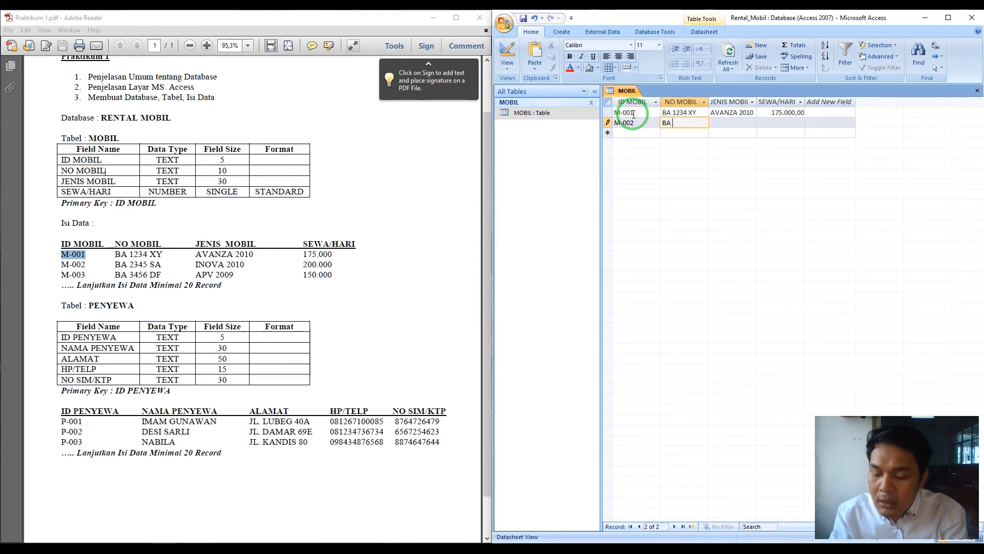
text(23)
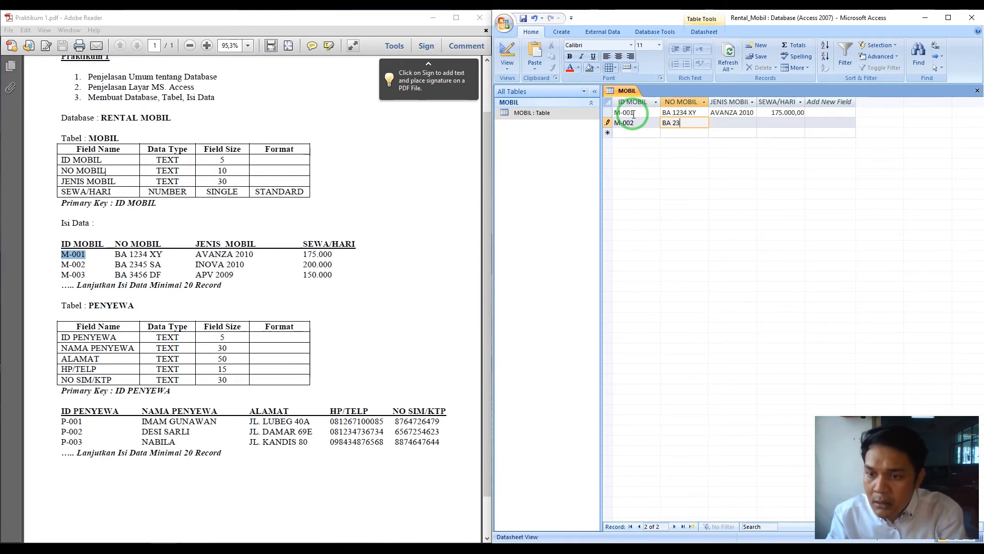
text(45)
key(Tab)
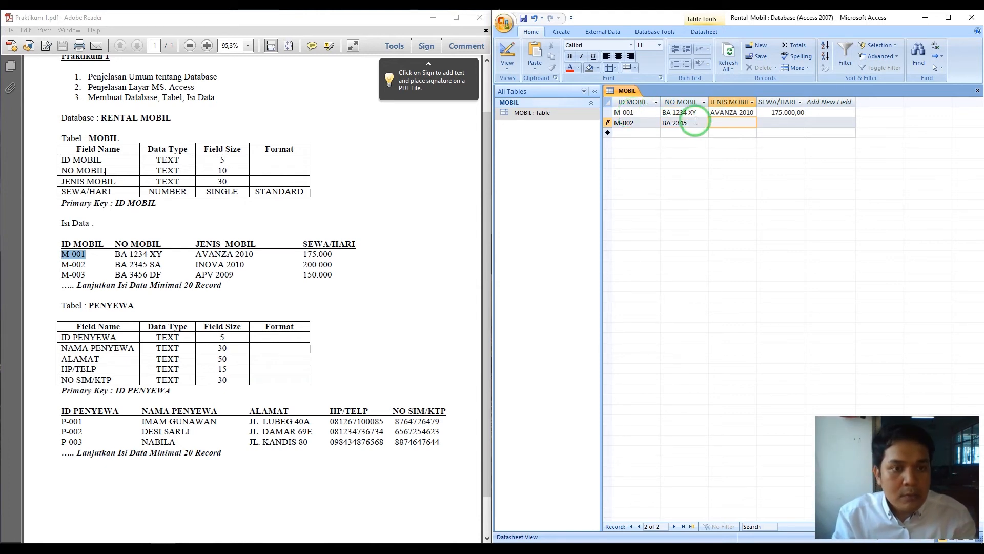
click(697, 121)
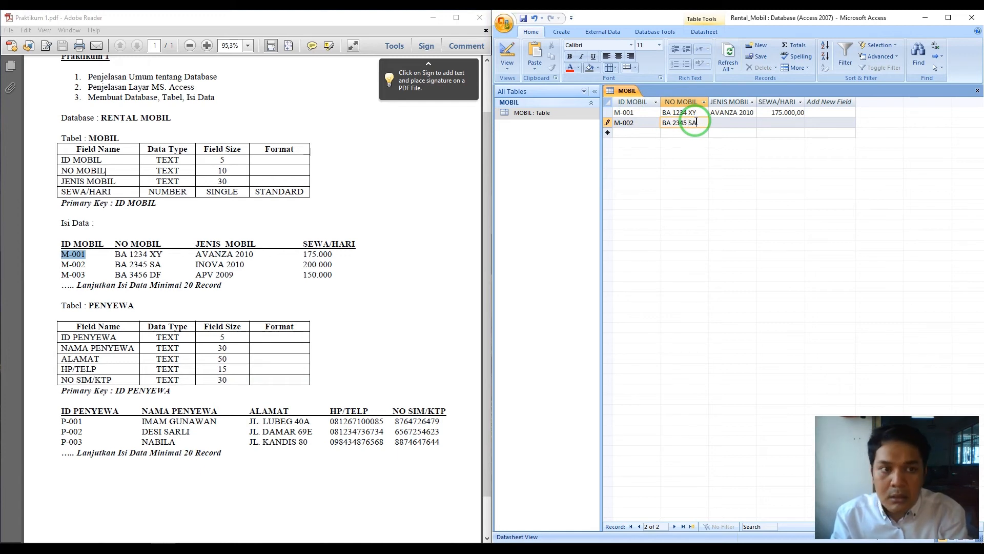
key(Tab)
text(IN)
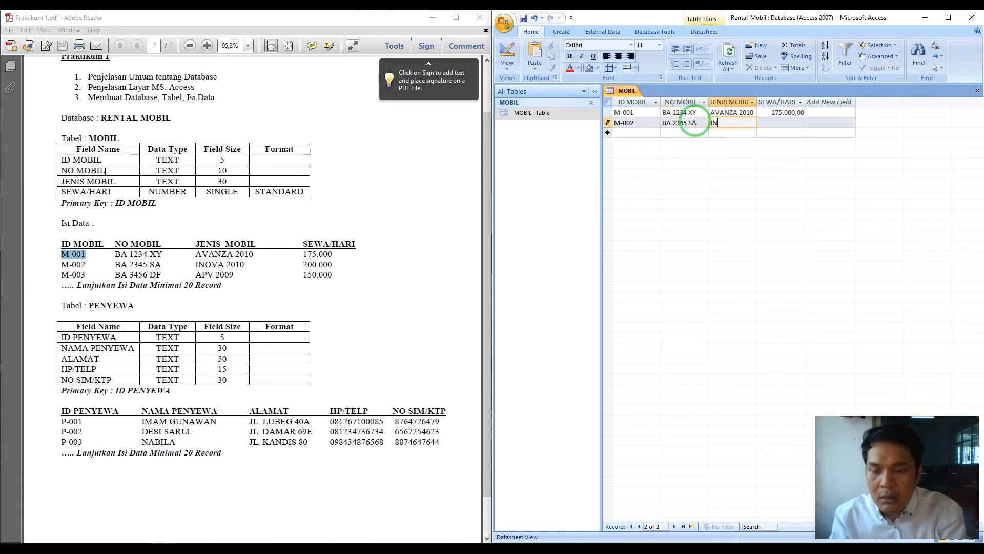
text(OVA 2010)
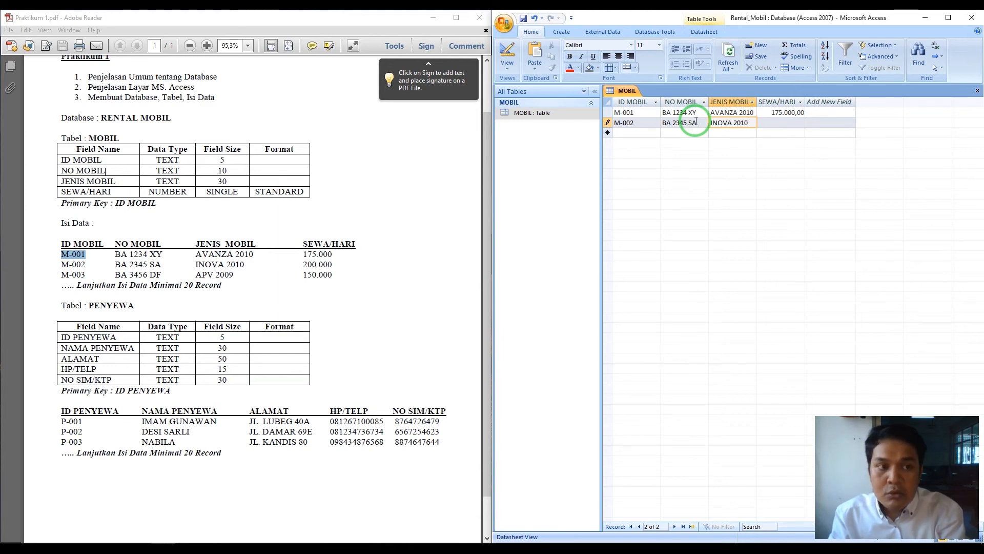
key(Tab)
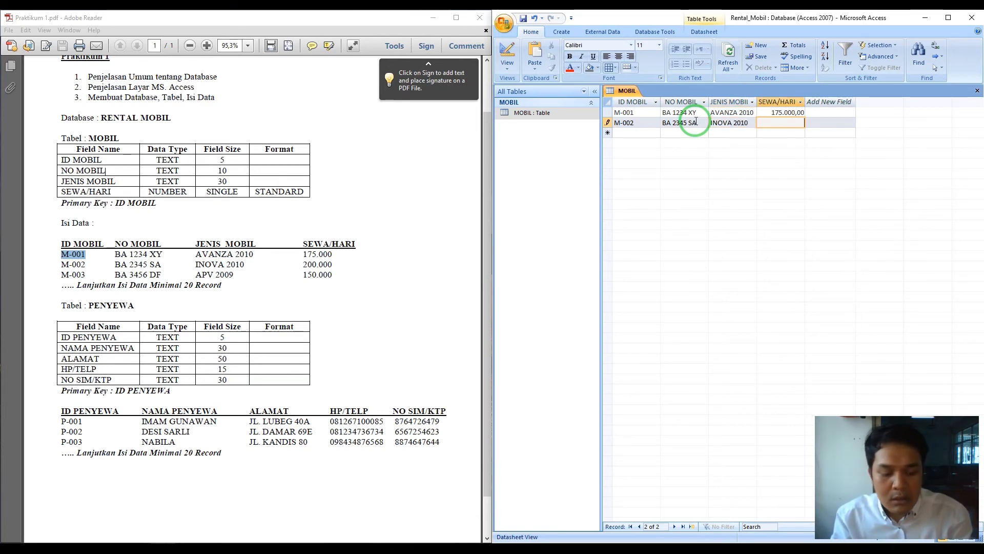
text(200000)
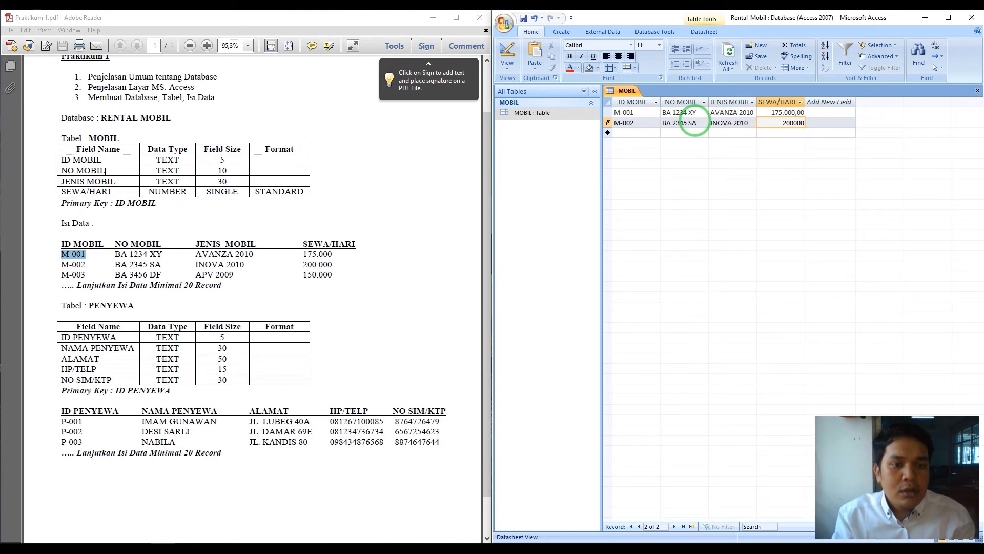
key(Tab)
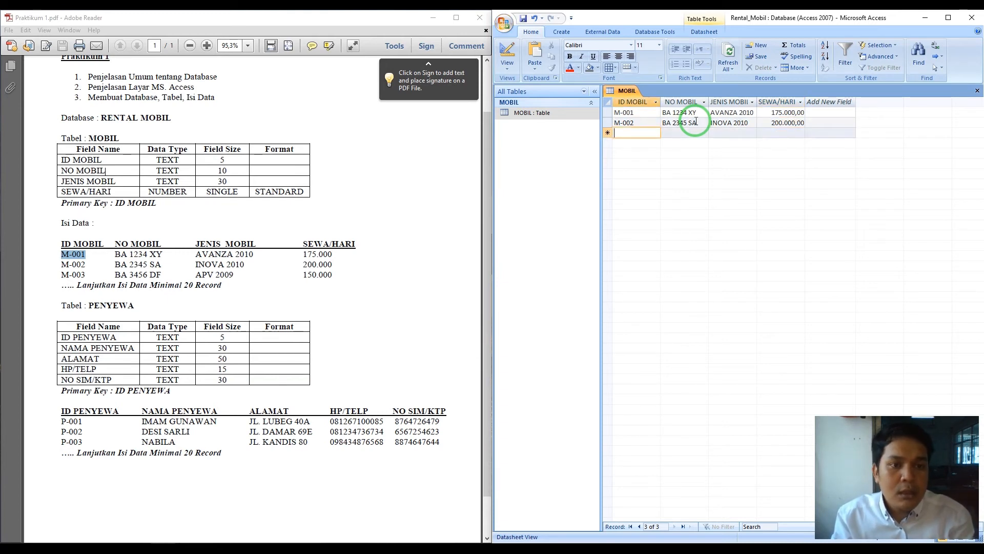
text(M-)
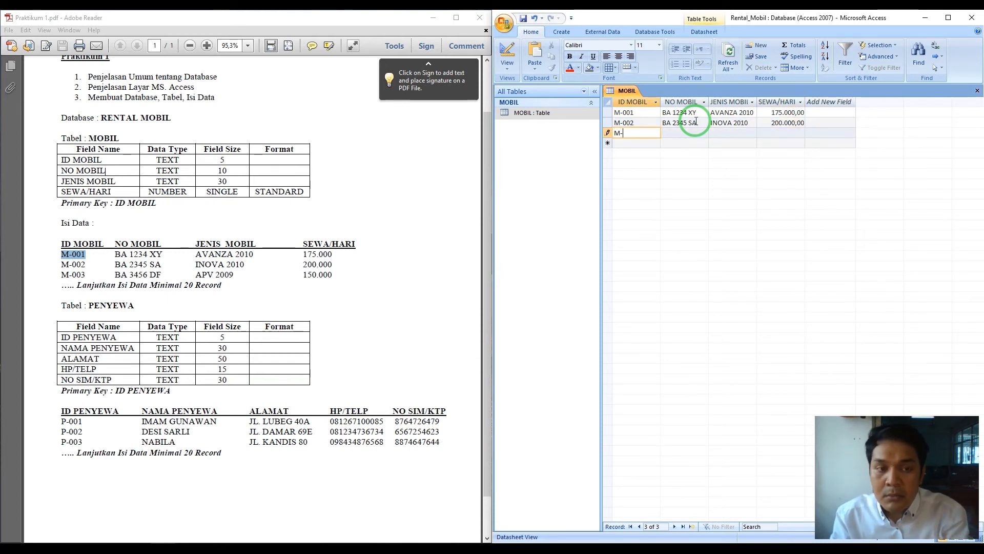
text(003)
key(Tab)
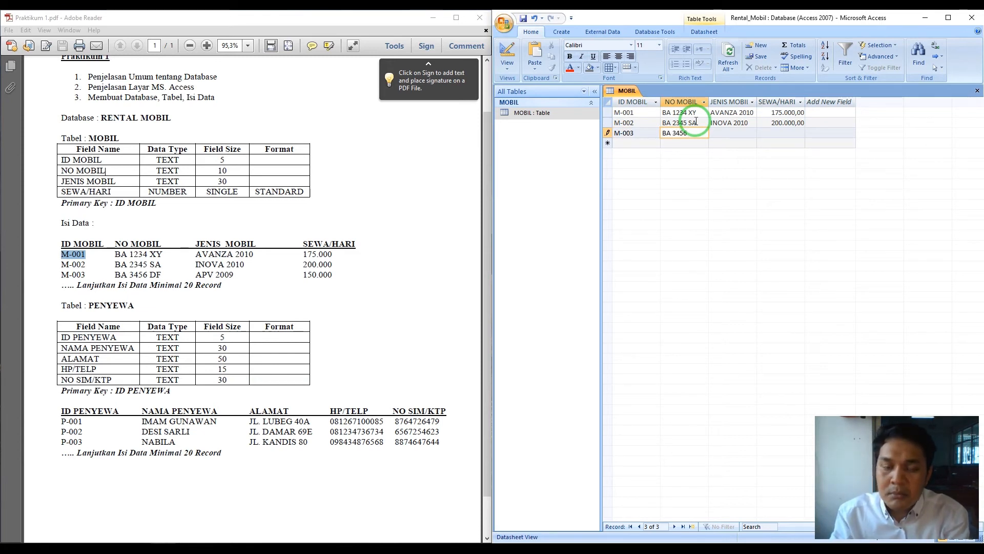
text(BA 3456)
key(Tab)
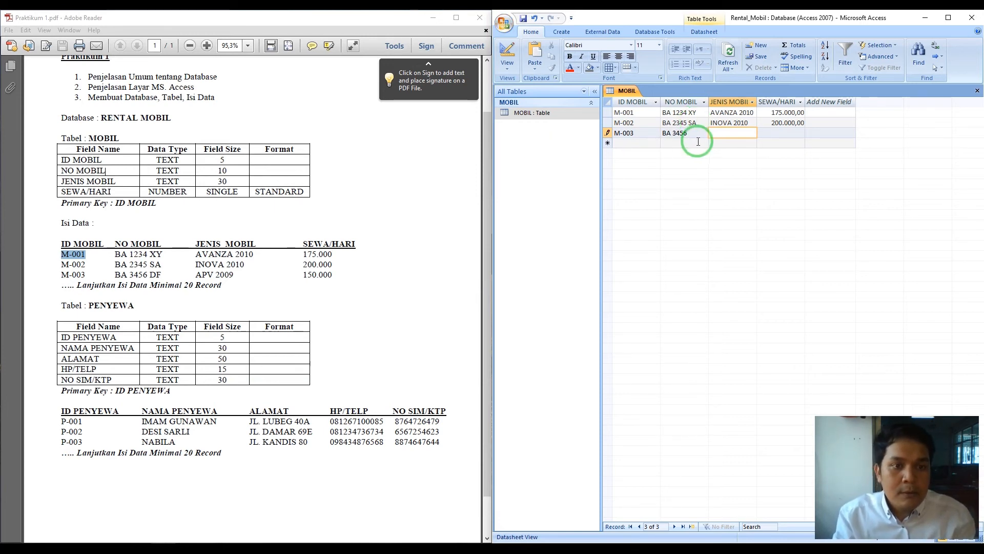
click(697, 131)
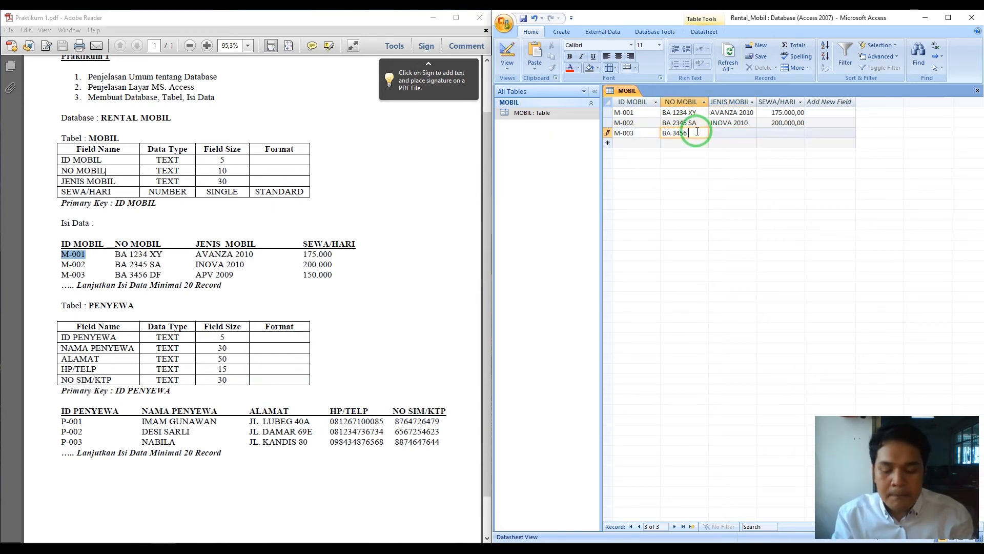
text(DF)
key(Tab)
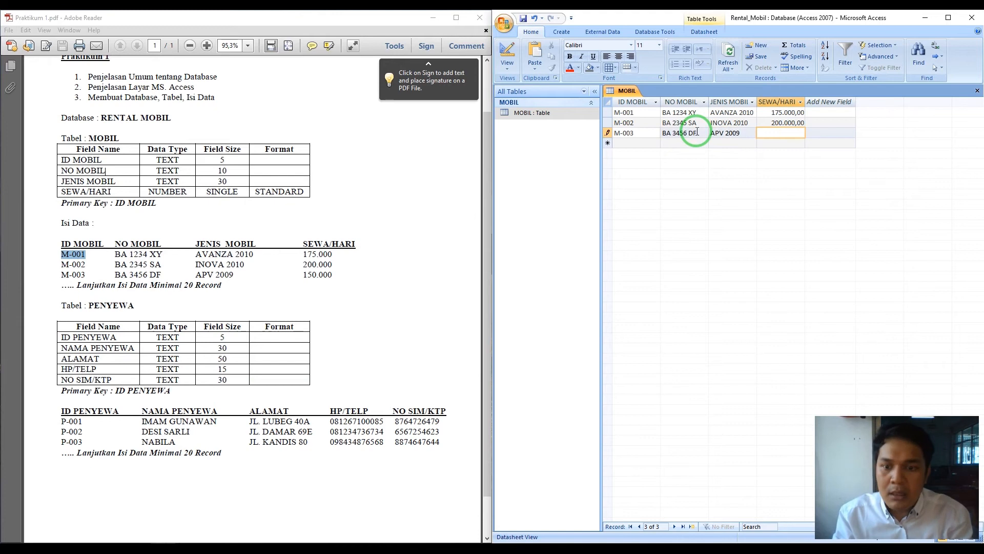
text(0000)
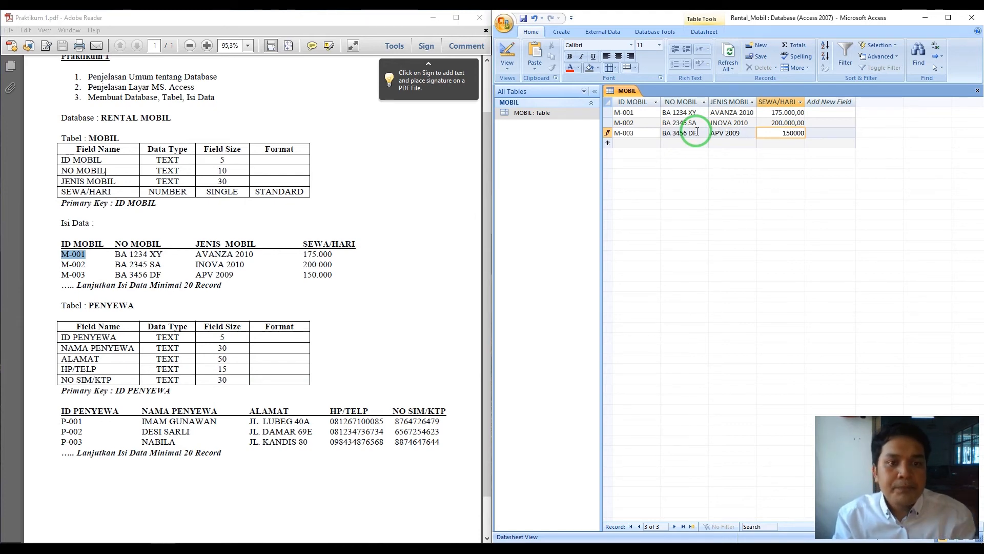
click(649, 142)
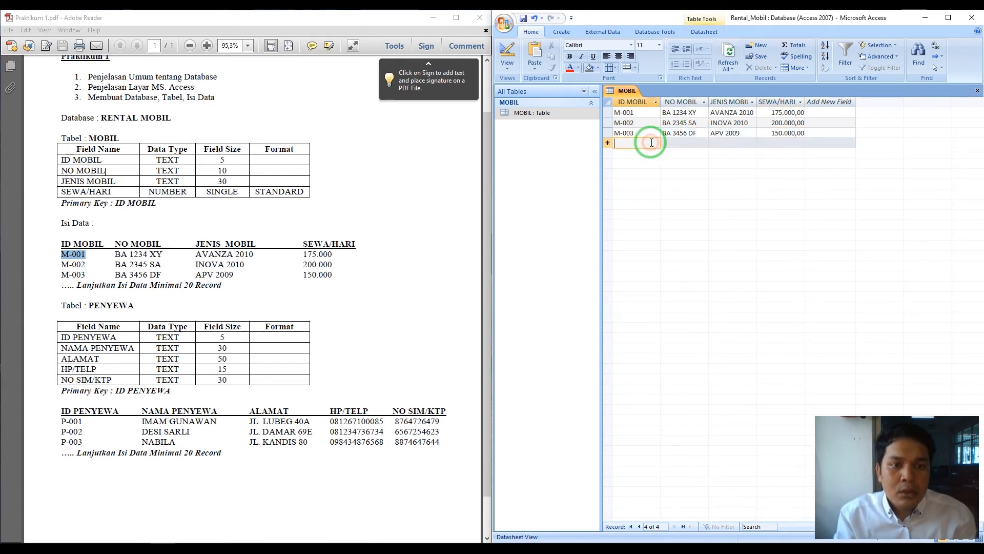
- Enter record M-004: plate BA 1122, AVANZA 2010, daily rate 175000
text(M-004)
key(Tab)
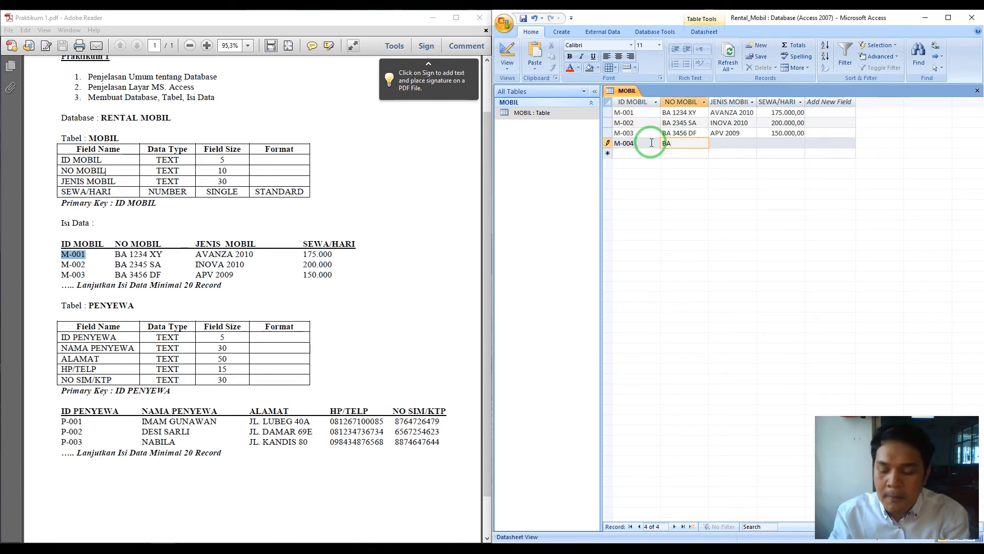
text(BA 1122 JH)
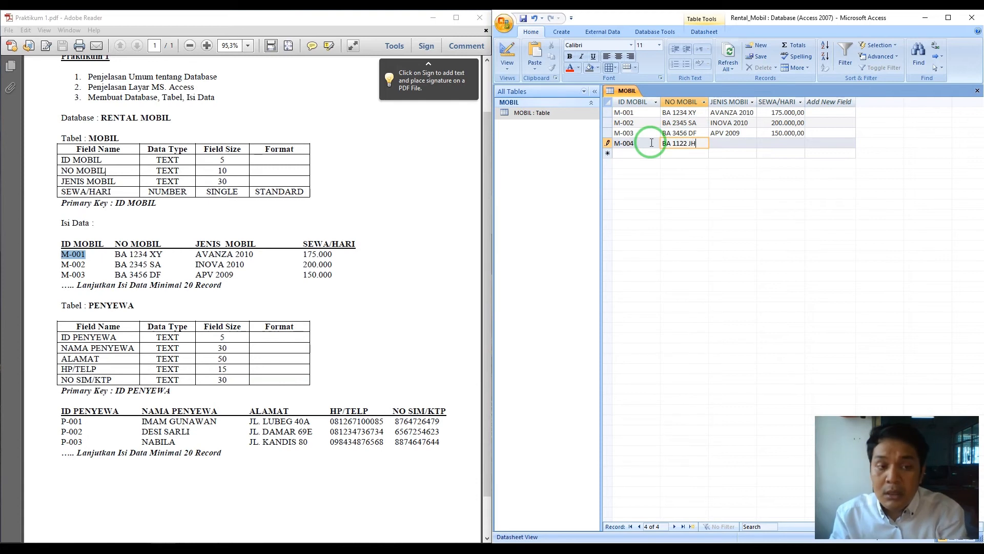
key(Tab)
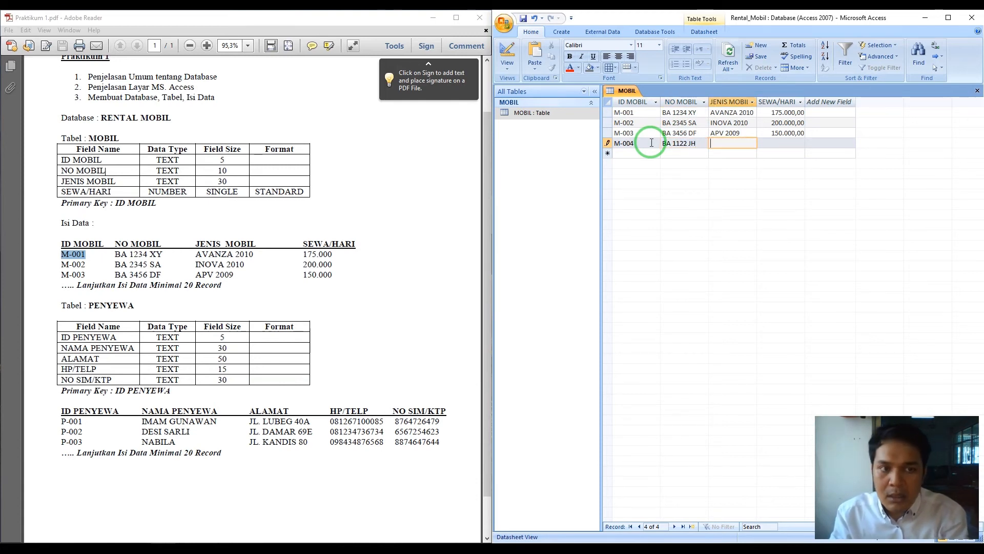
text(AVANZA)
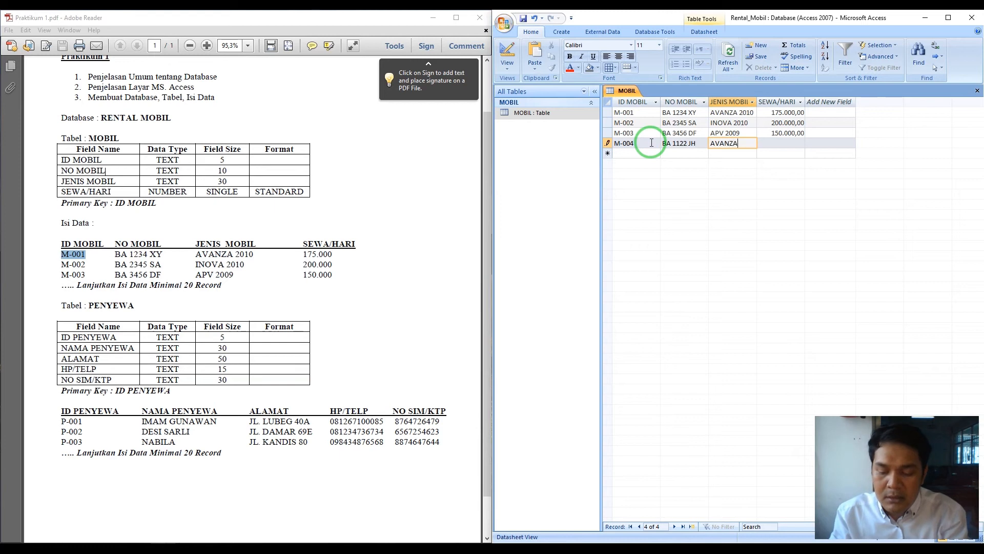
text( 2010)
key(Tab)
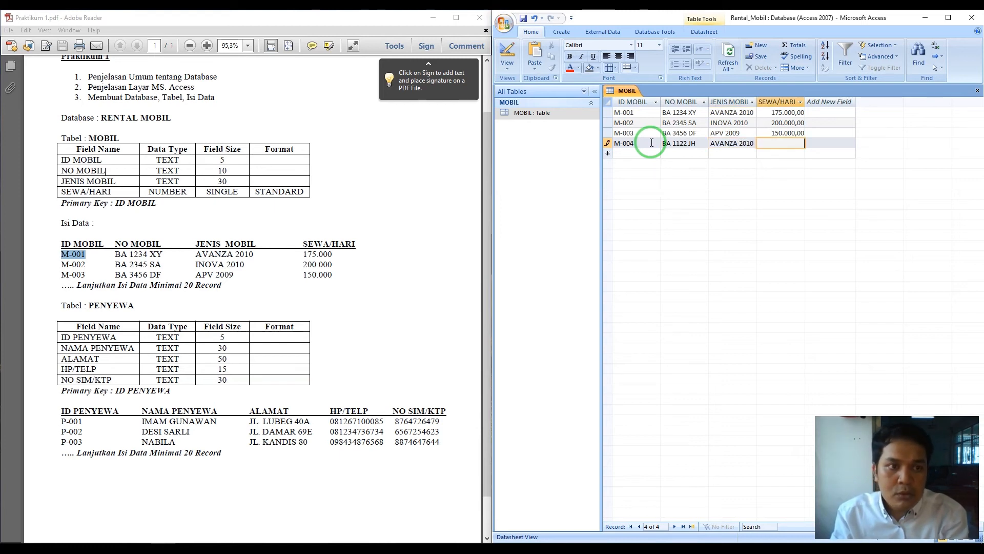
text(175000)
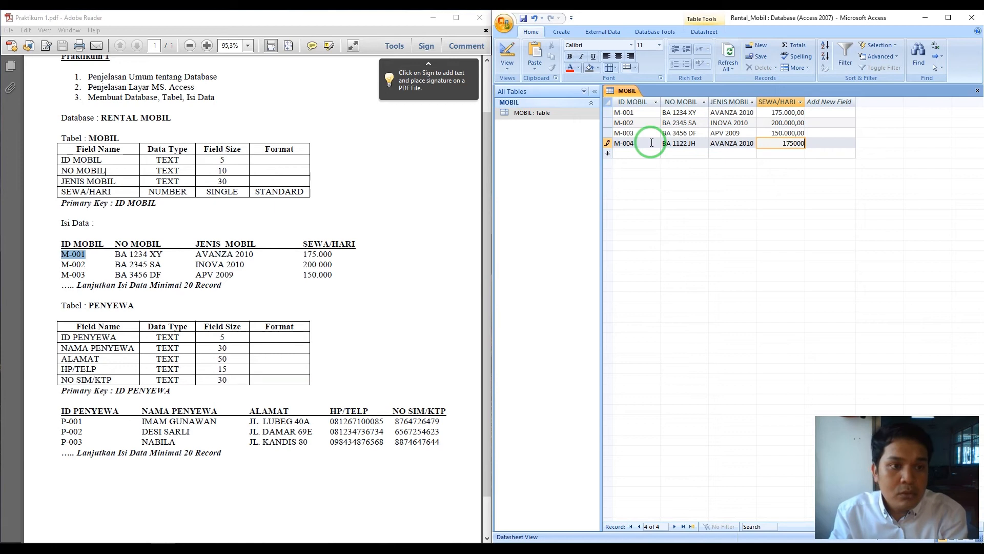
key(Tab)
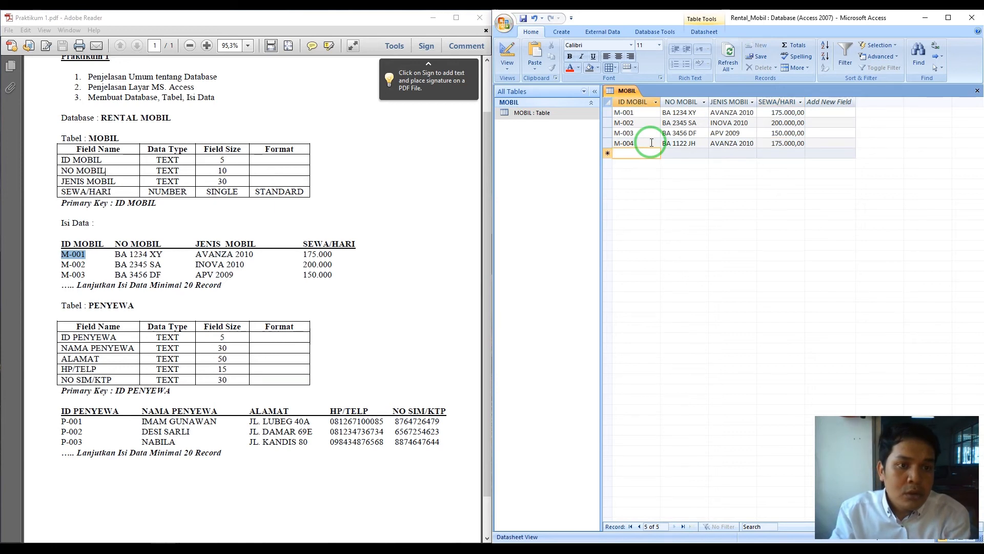
- Enter record M-005 with a BA 2 plate and car type APV 2009
text(M-005)
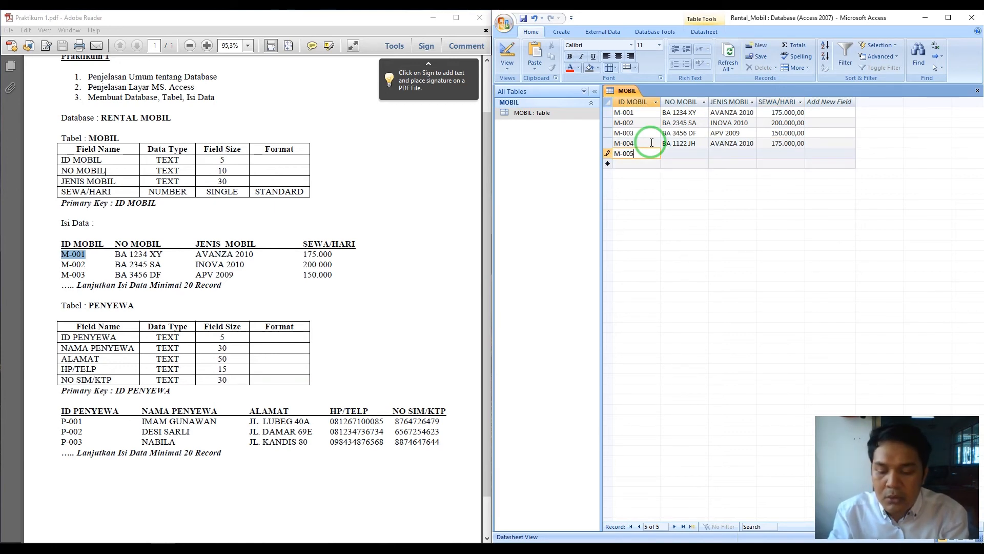
key(Tab)
text(BA 2)
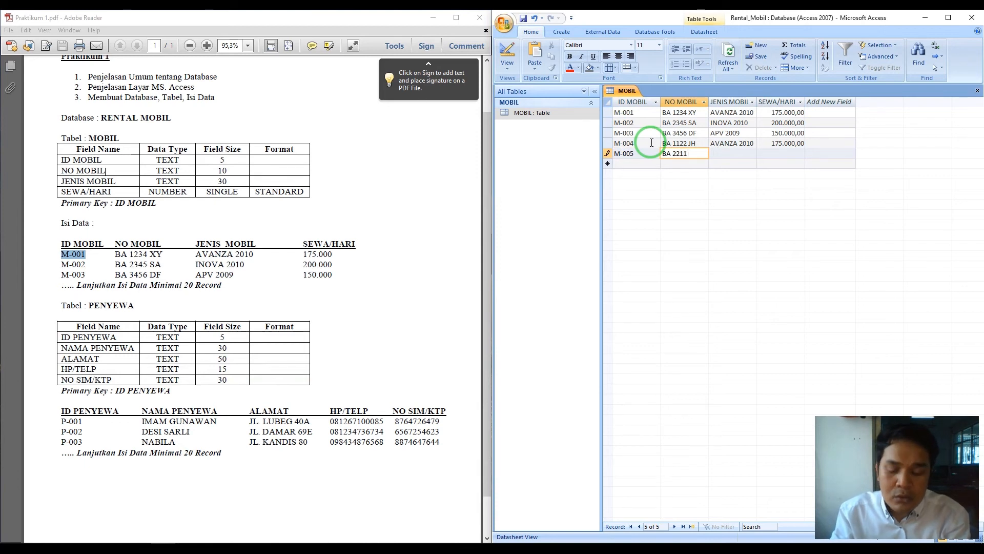
key(Tab)
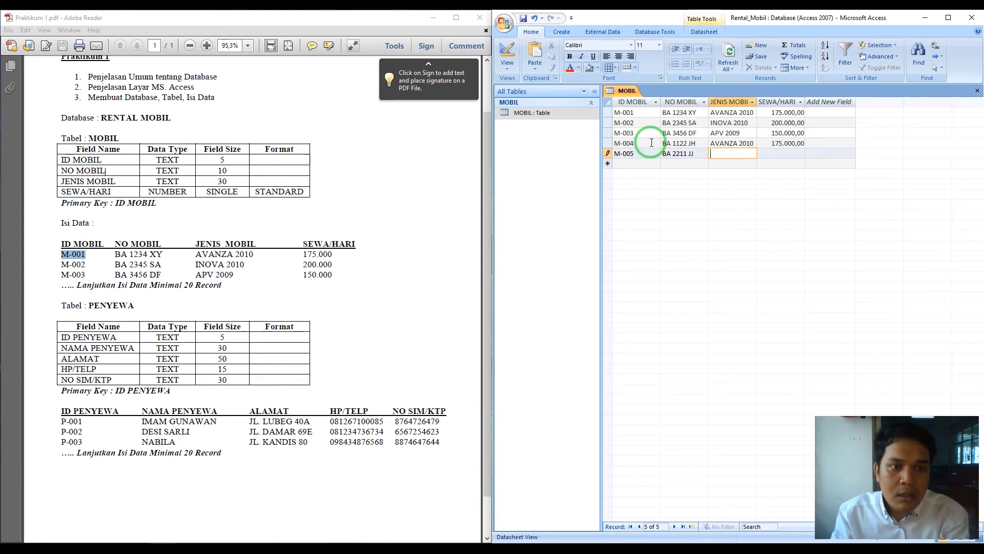
text(APV)
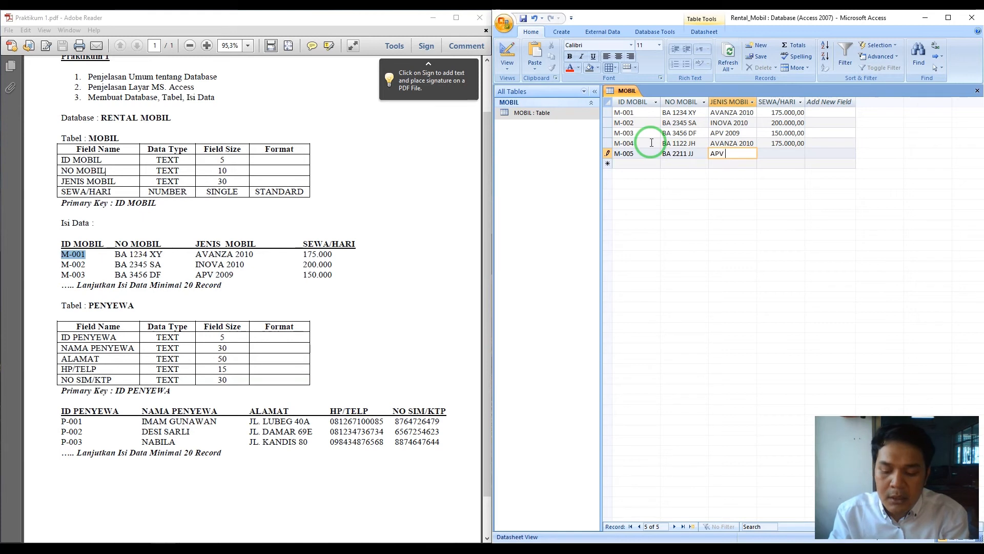
text( 2009)
key(Tab)
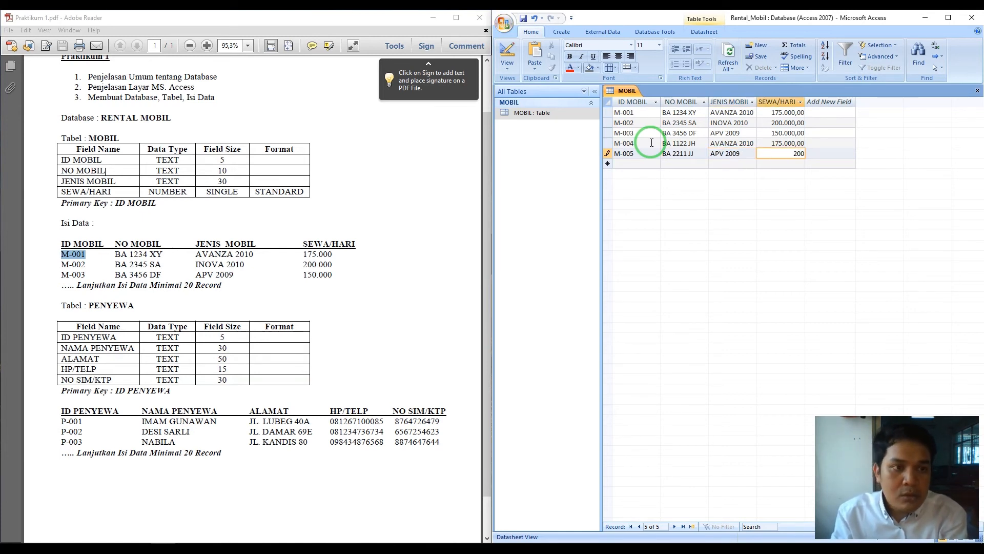
key(Tab)
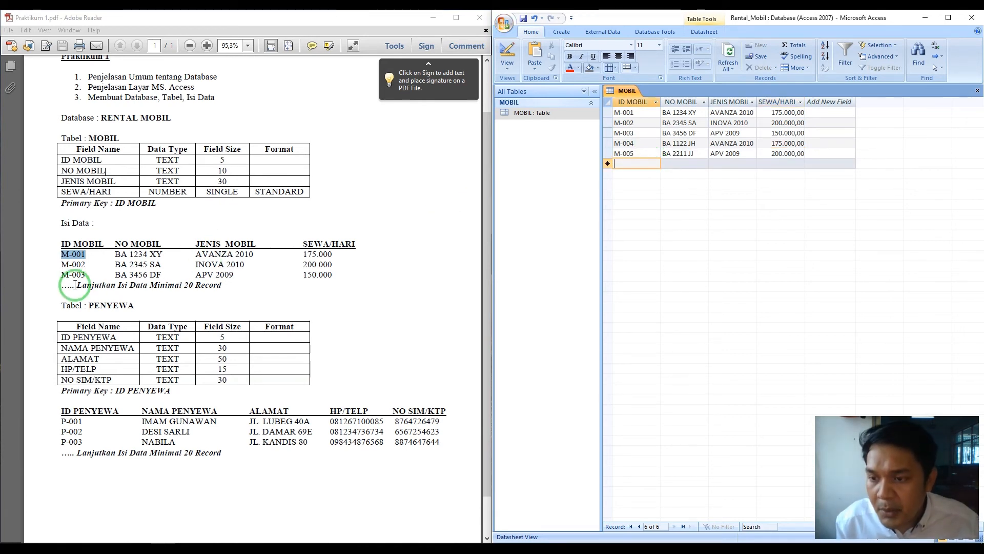
- Highlight the PDF note about entering at least 20 records, then reselect MOBIL's new-record row
click(97, 287)
drag(97, 287, 219, 288)
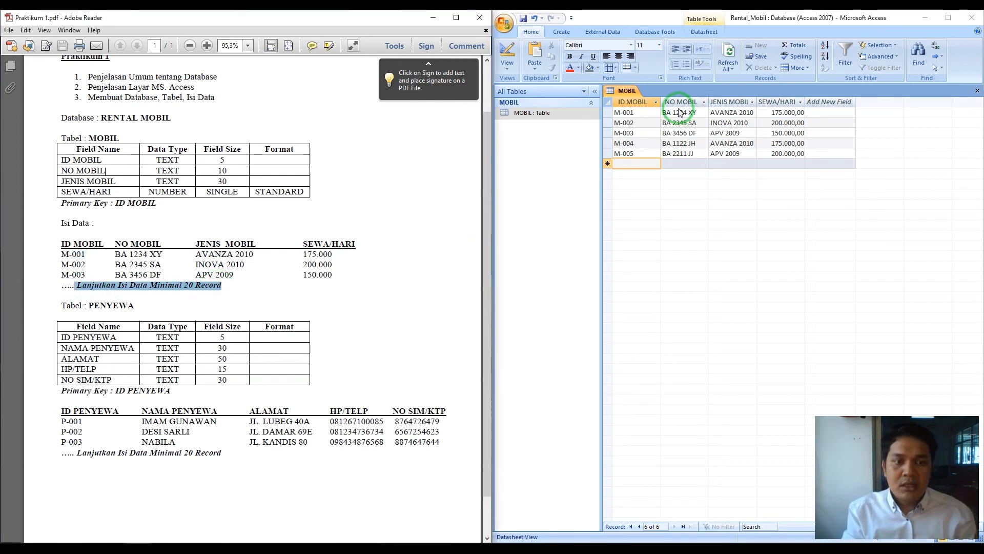
click(630, 103)
click(629, 162)
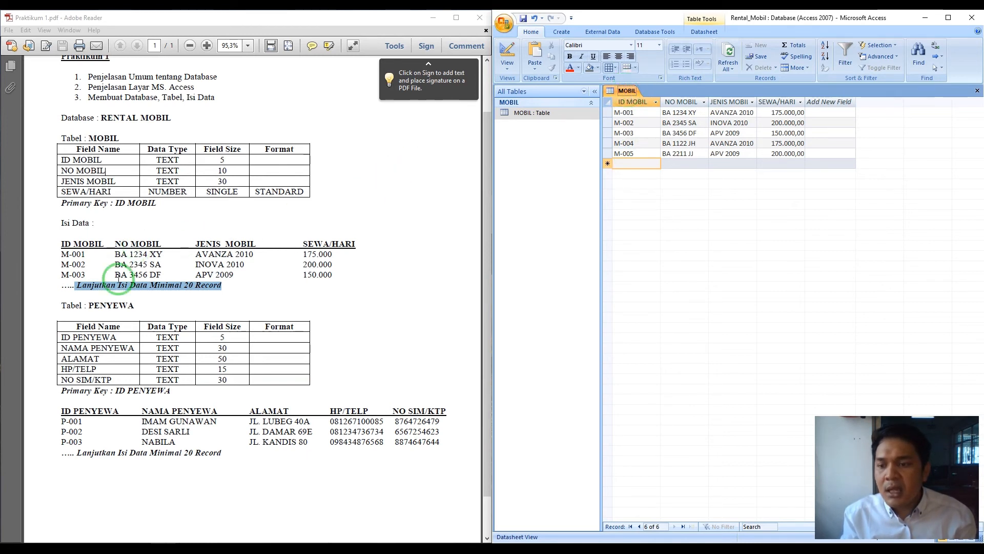
- Scroll the PDF down to the Tabel : PENYEWA heading, highlight it, and return to Access
scroll(119, 279, down, 2)
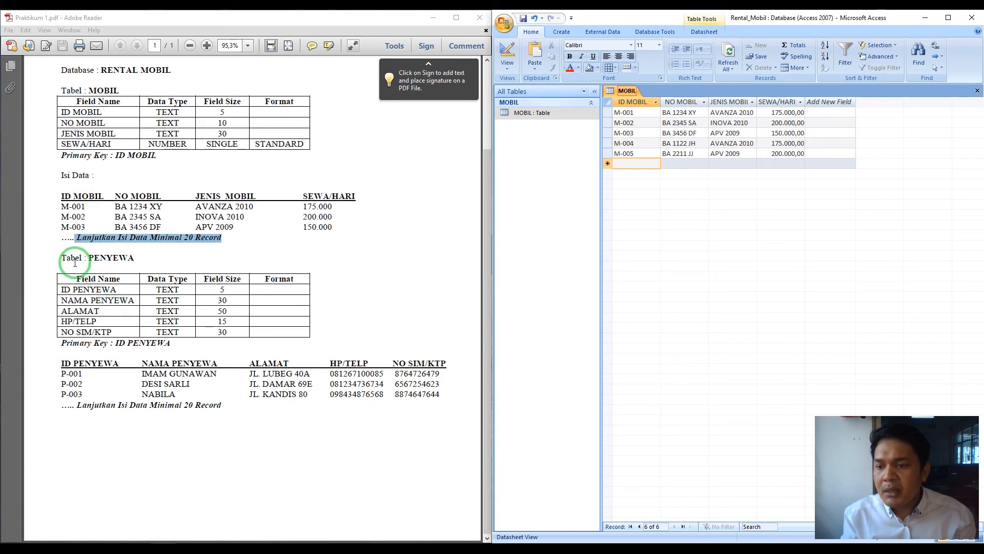
drag(61, 256, 213, 259)
double_click(203, 260)
click(201, 261)
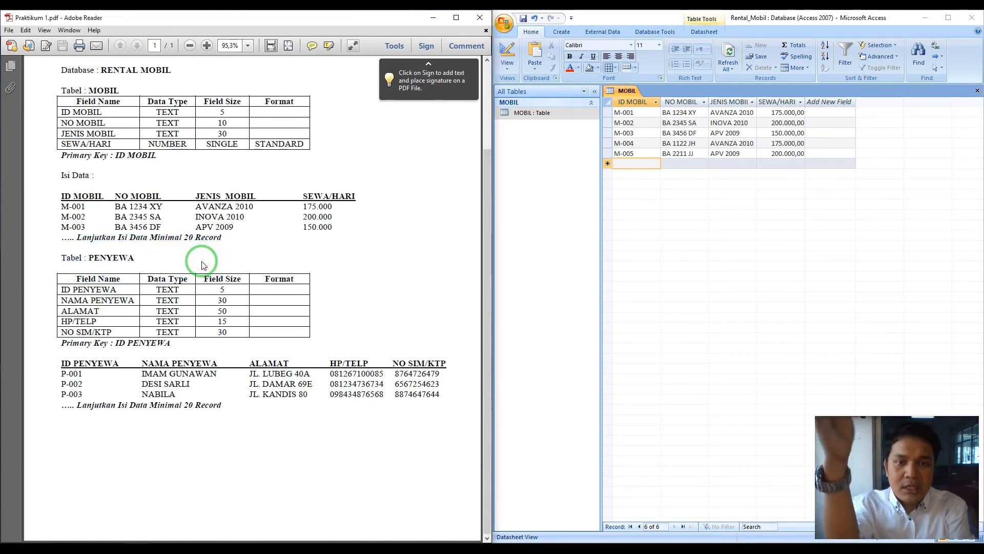
click(531, 115)
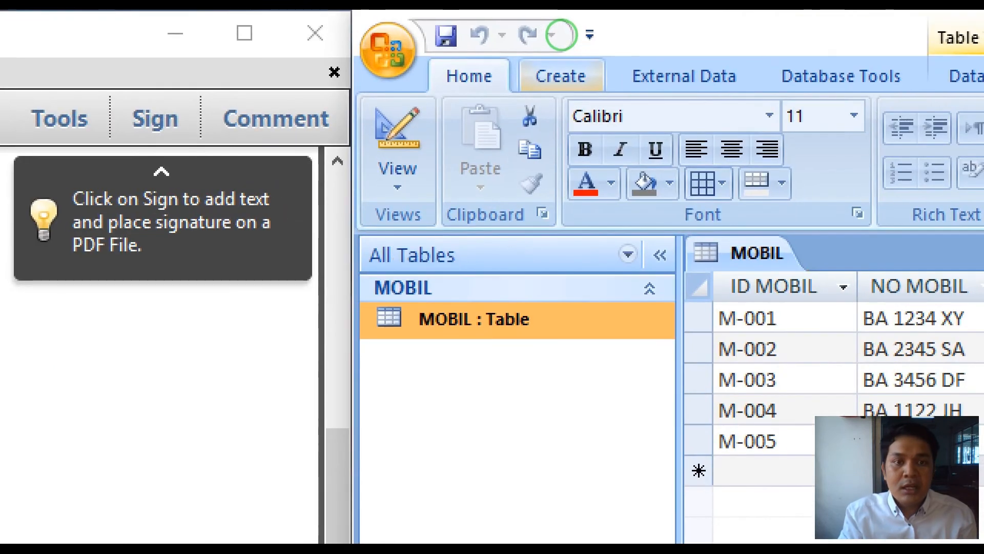
- Create a new blank table from the Create ribbon
click(561, 36)
mouse_move(569, 26)
mouse_down()
mouse_move(557, 26)
mouse_move(564, 41)
mouse_move(563, 25)
mouse_up()
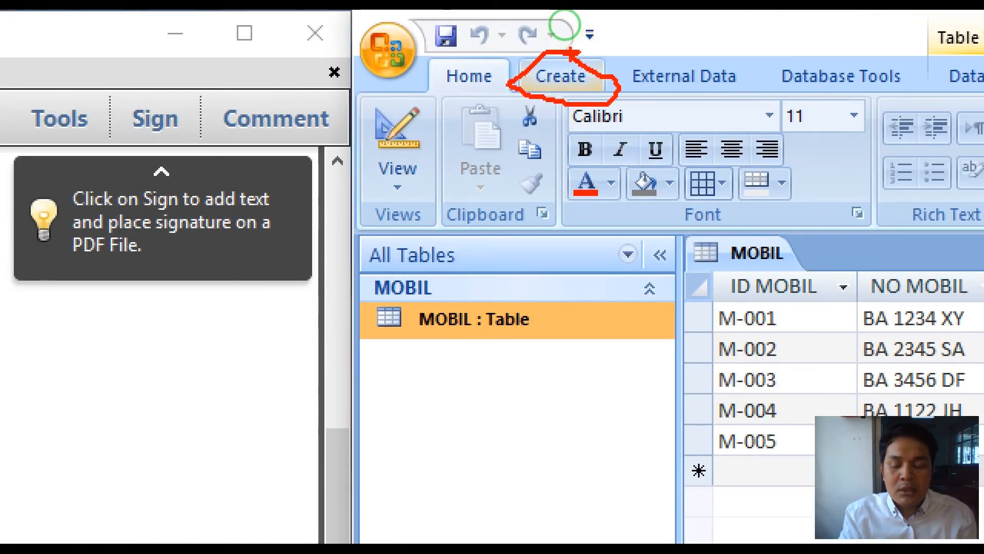
key(Escape)
key(Escape)
key(ctrl+1)
click(562, 35)
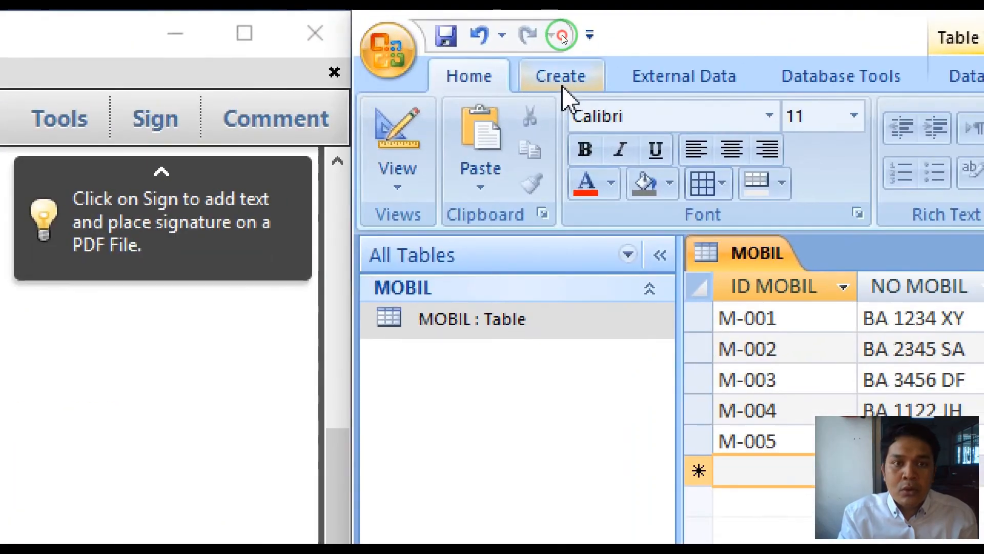
click(563, 87)
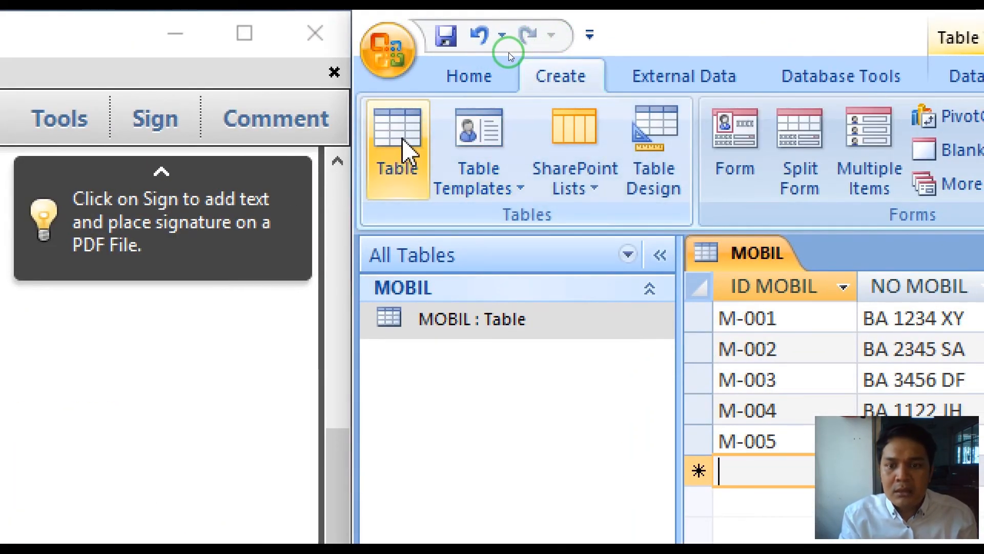
mouse_move(406, 100)
mouse_down()
mouse_move(382, 120)
mouse_move(398, 165)
mouse_move(417, 116)
mouse_move(404, 96)
mouse_up()
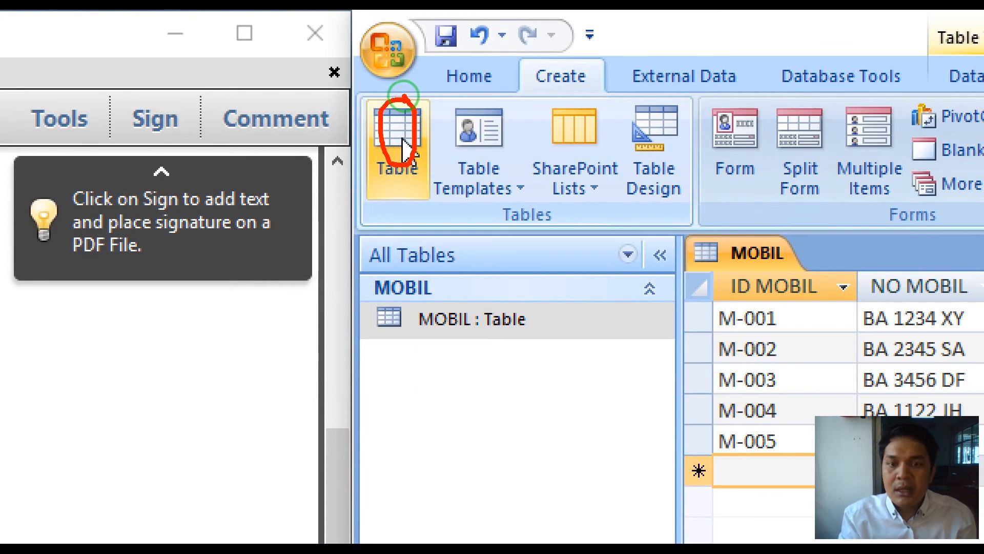
key(Escape)
key(alt+4)
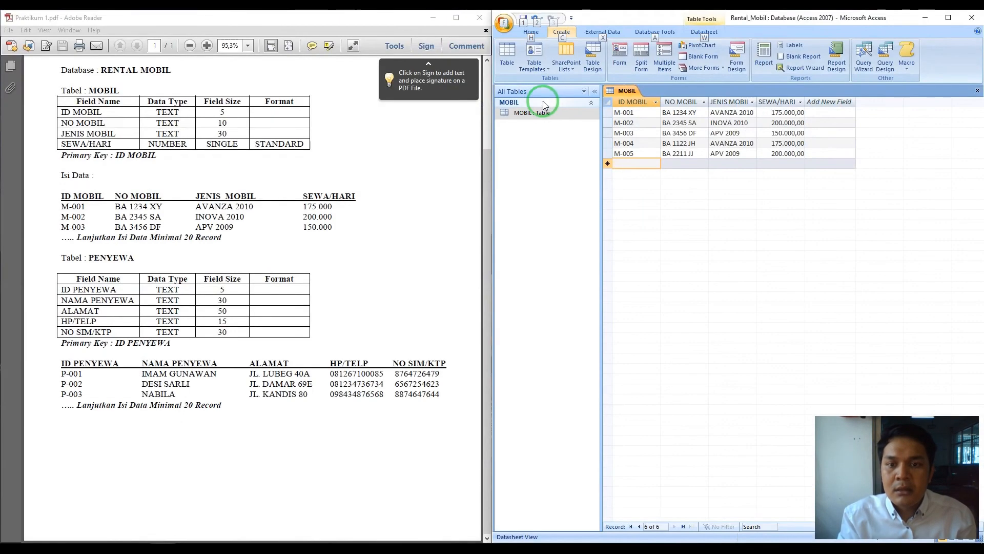
click(509, 58)
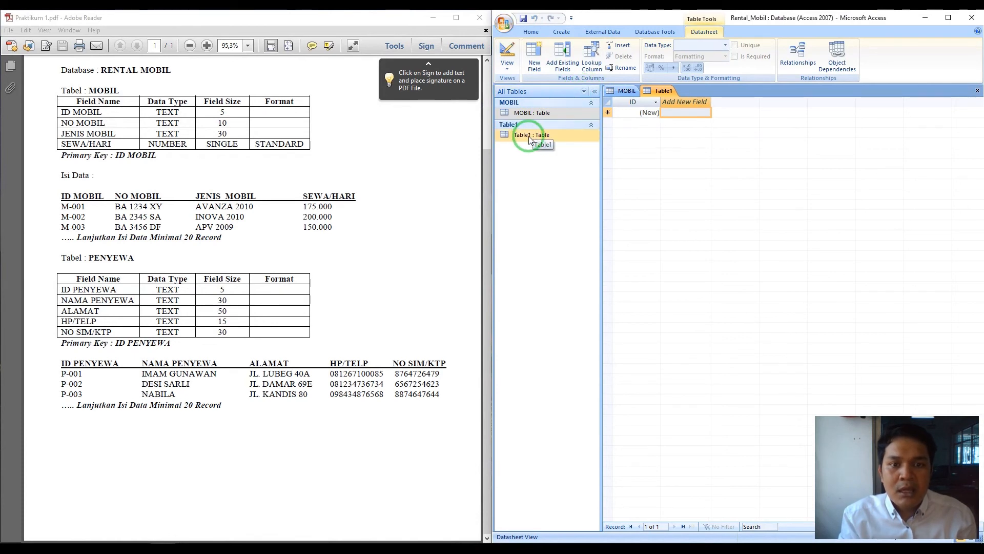
- Switch Table1 to Design View and enter PENYEWA as its save name
click(529, 138)
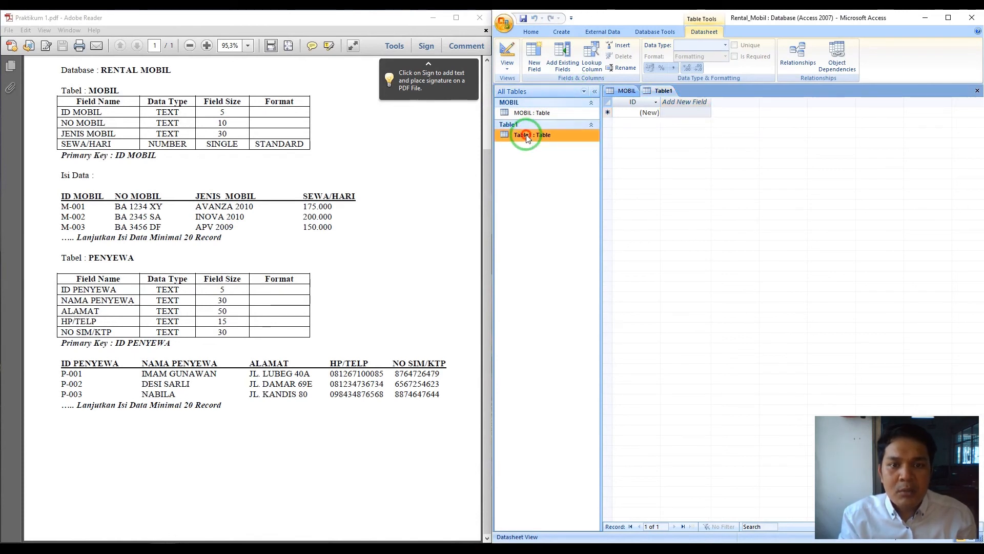
right_click(526, 135)
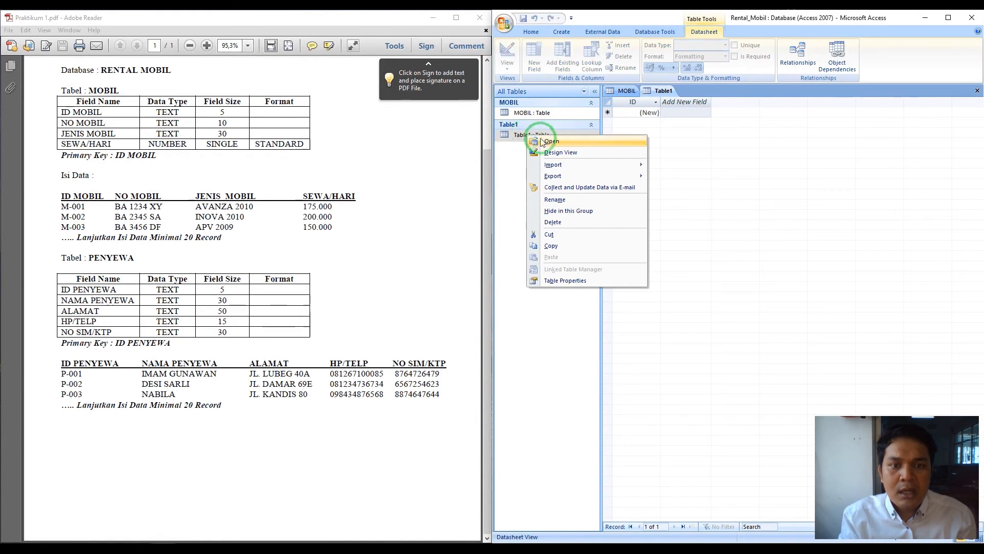
click(551, 153)
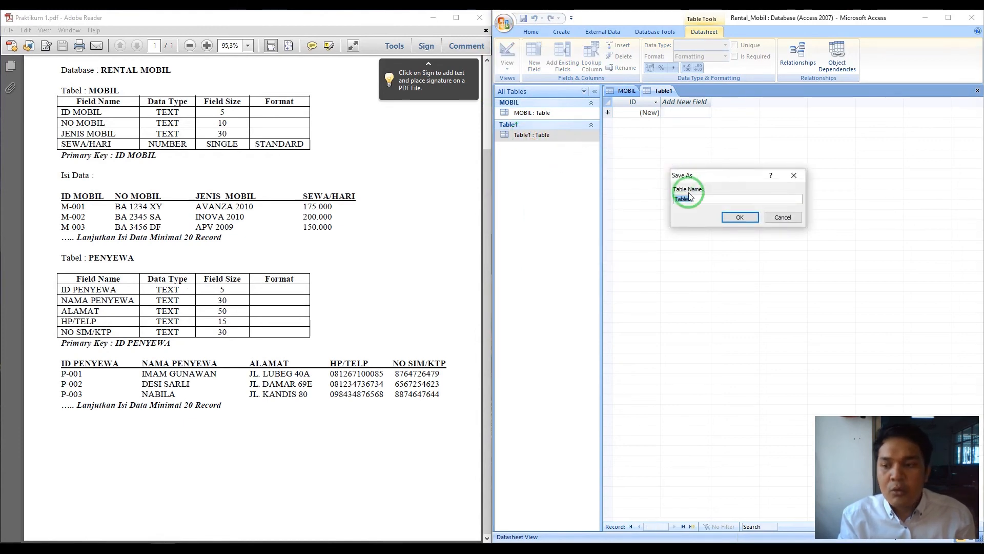
text(PENYEWA)
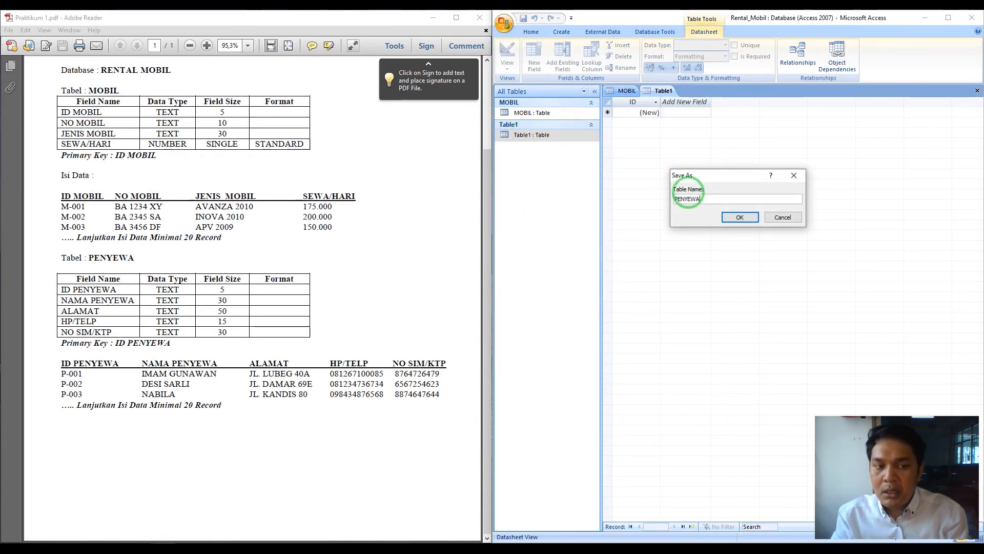
- Save the table as PENYEWA and rename ID to ID PENYEWA, Text, field size 5
click(747, 217)
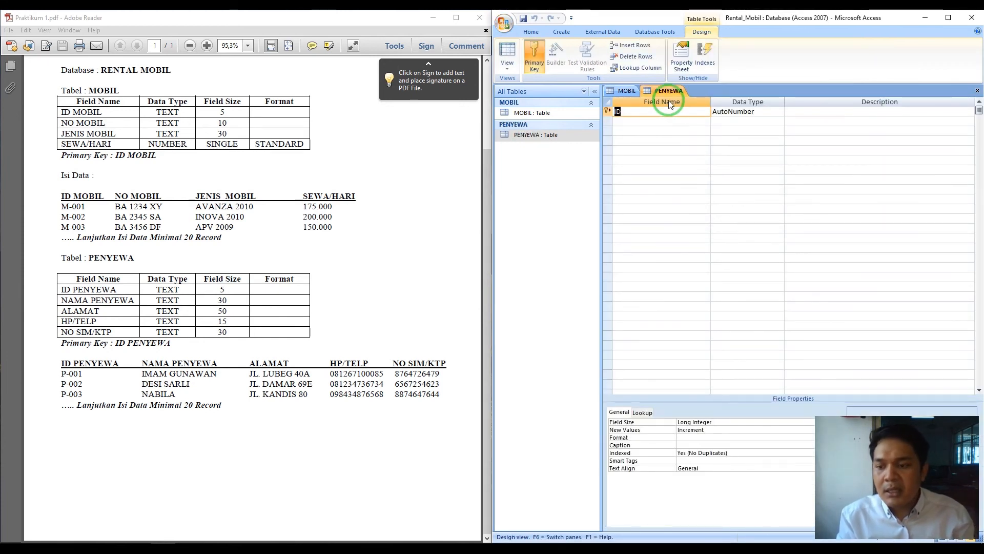
key(F2)
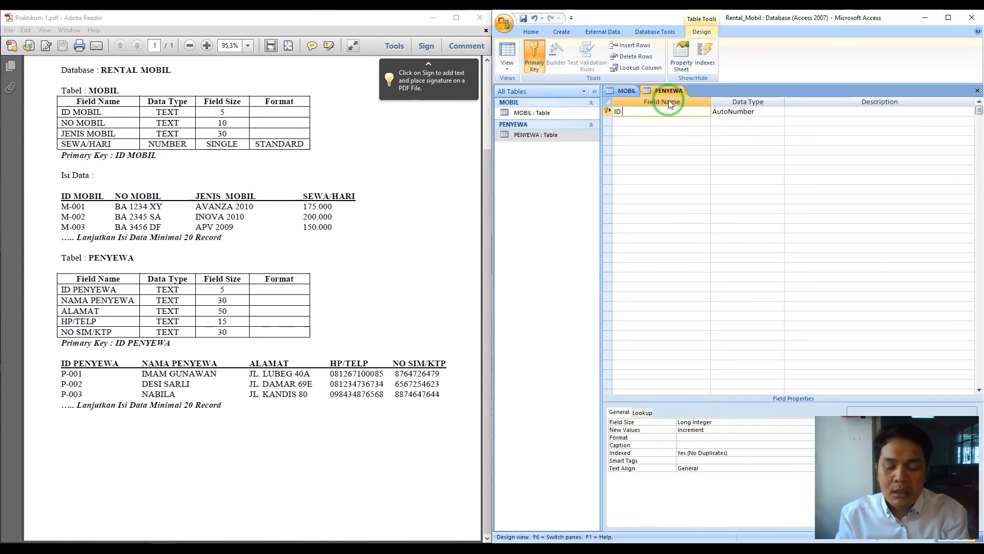
text(PENYEWA)
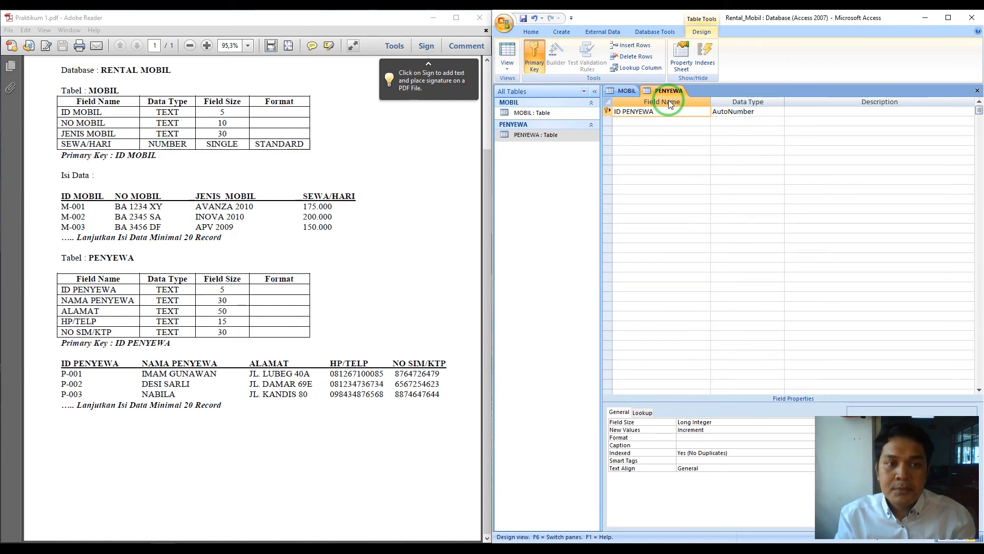
click(758, 111)
click(779, 112)
click(768, 122)
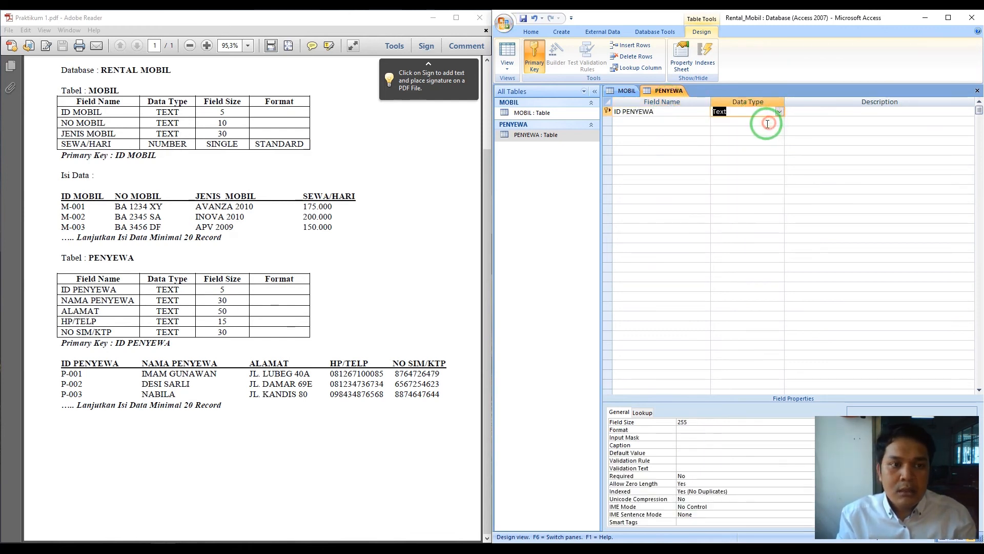
click(694, 421)
click(629, 421)
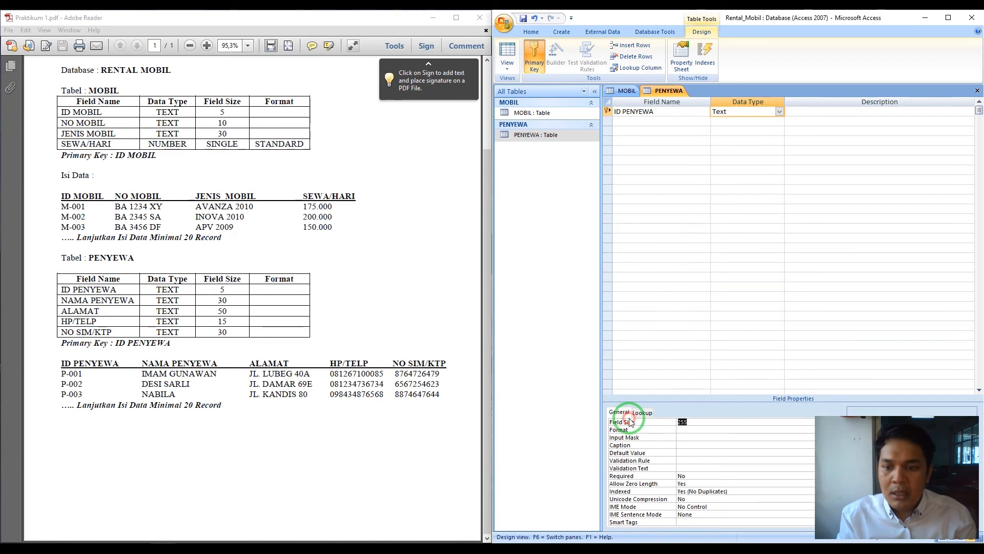
text(5)
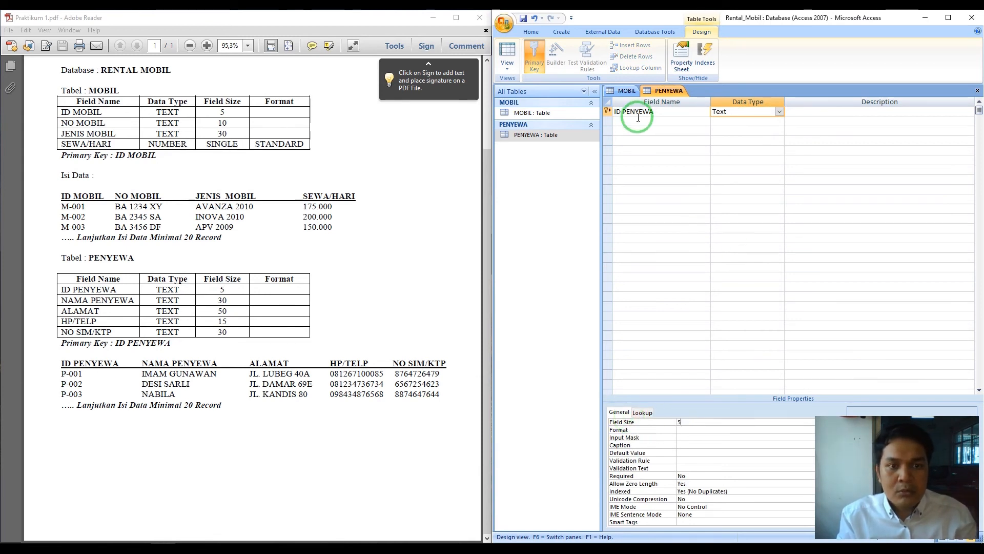
- Add NAMA PENYEWA as a Text field with field size 30
click(635, 120)
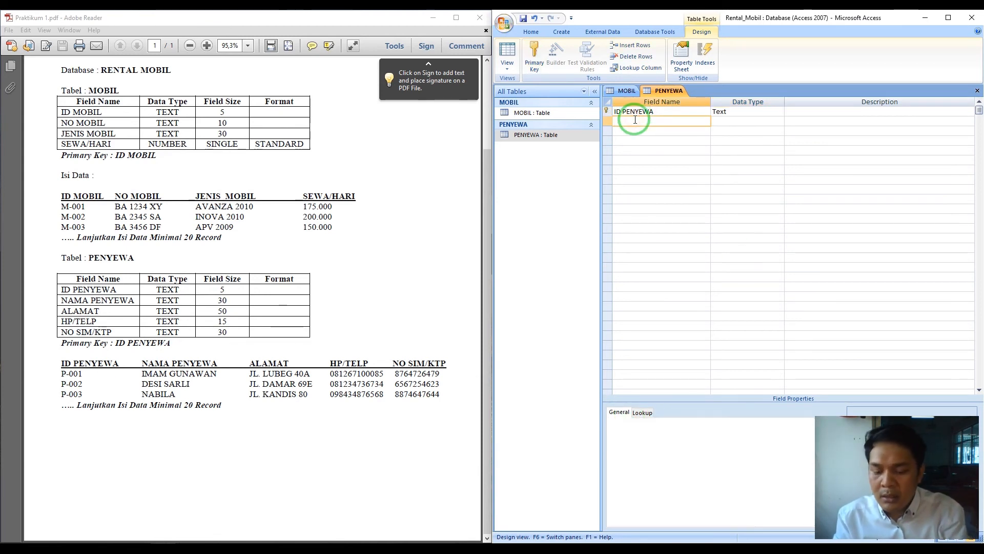
text(NAMA PENYEWA)
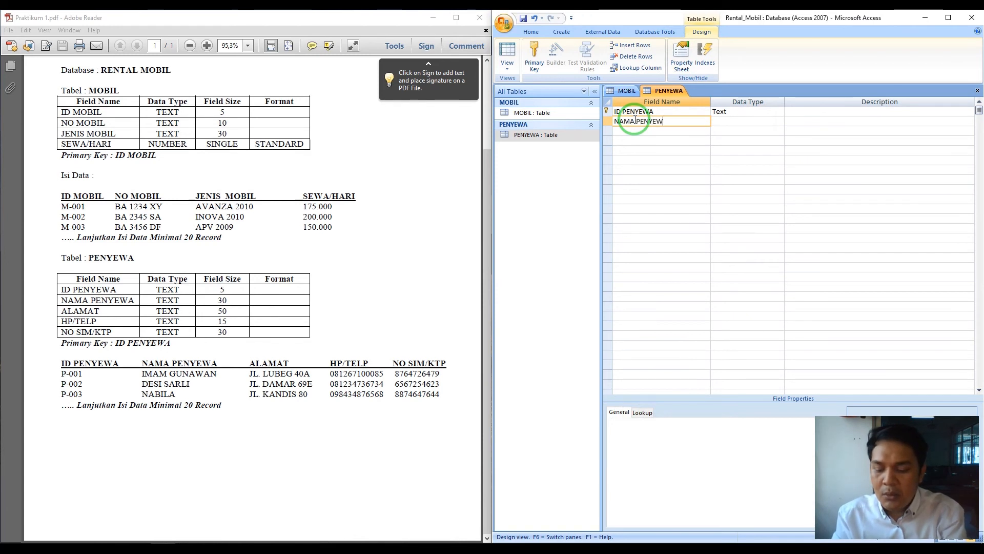
key(Tab)
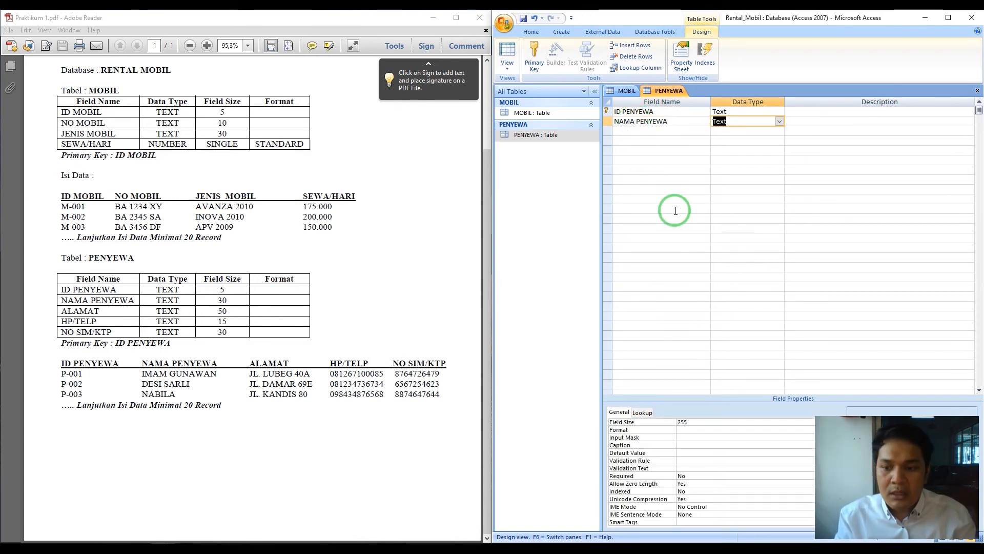
click(644, 413)
drag(646, 413, 640, 434)
key(BackSpace)
key(BackSpace)
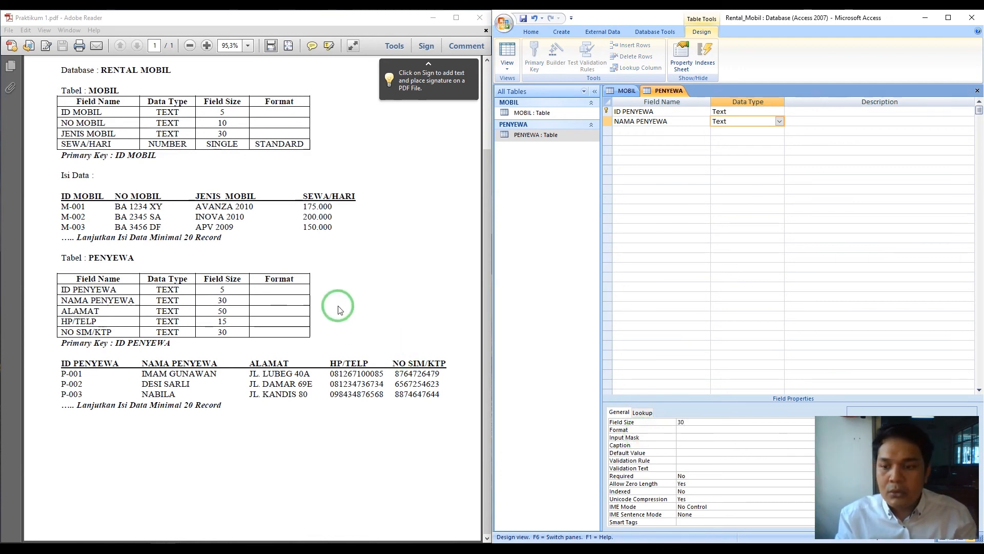
- Add ALAMAT and HP/TELP as Text fields, with HP/TELP sized 15
click(666, 132)
text(A)
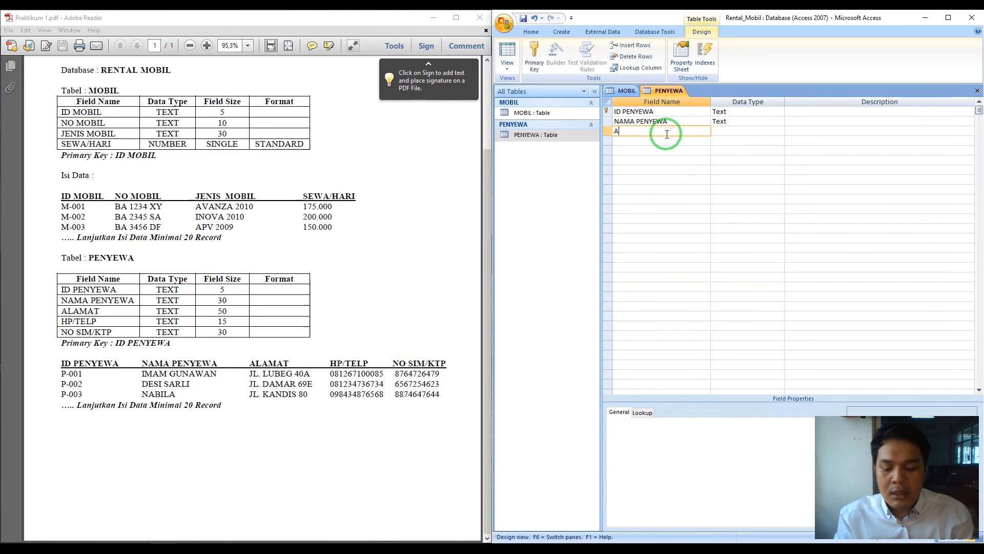
text(LAMAT)
key(Tab)
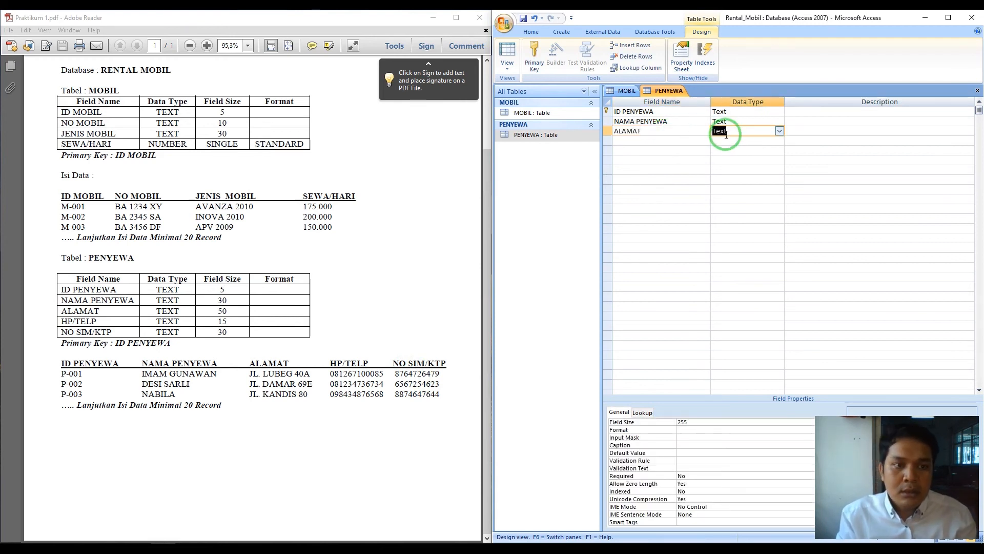
click(626, 426)
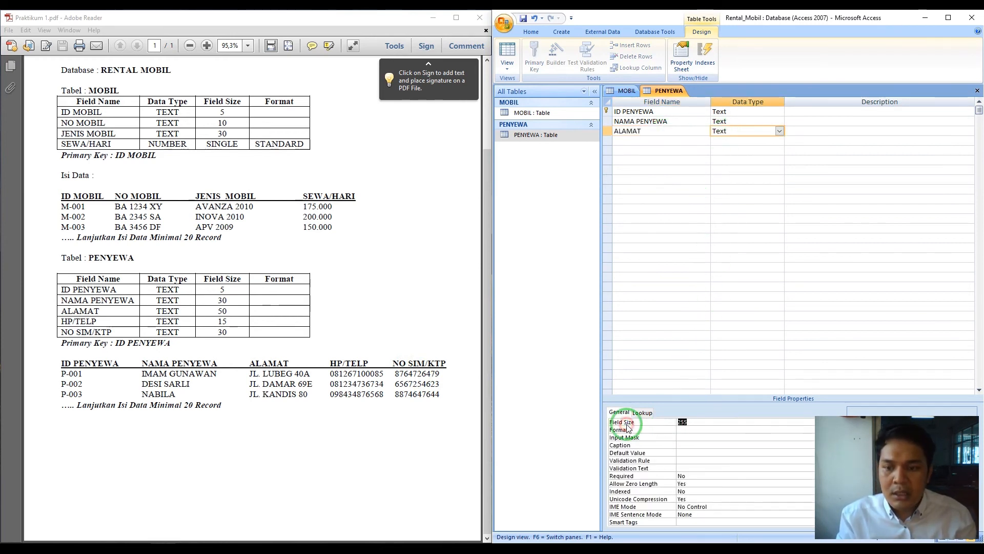
click(638, 143)
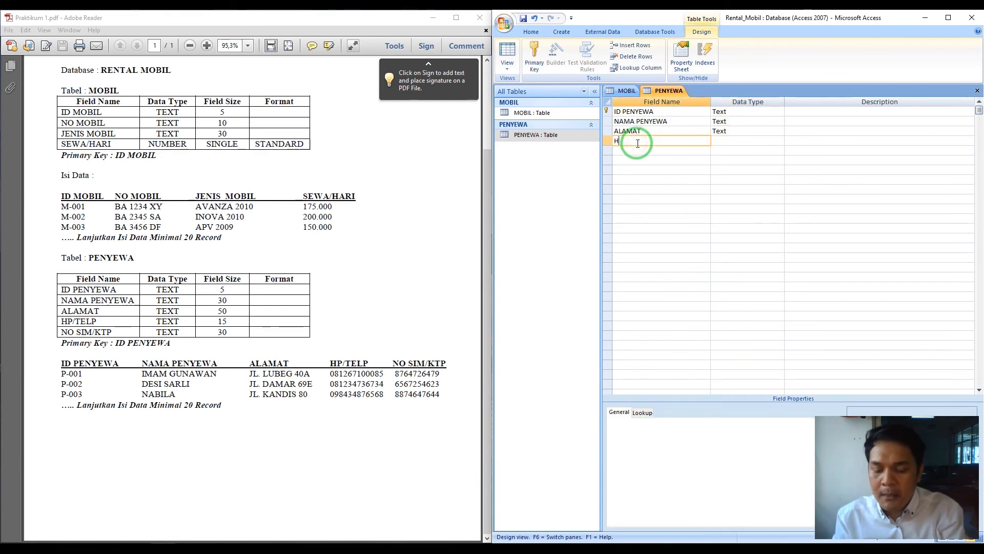
text(HP/TE)
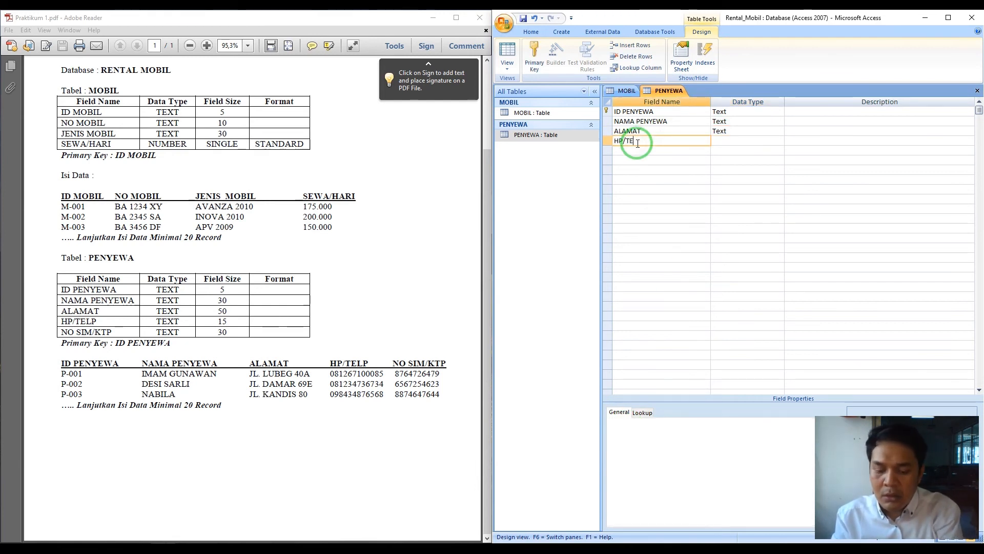
text(LP)
key(Tab)
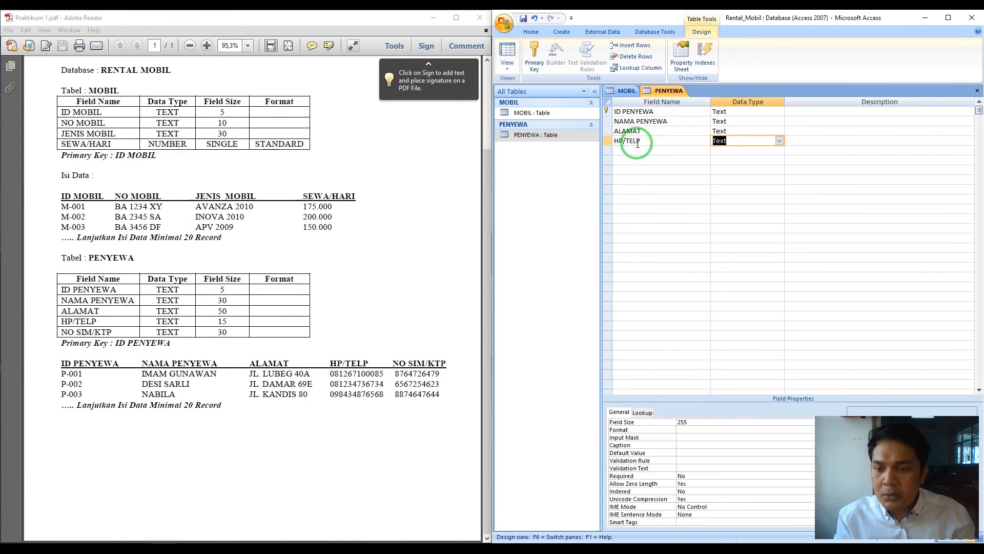
click(605, 409)
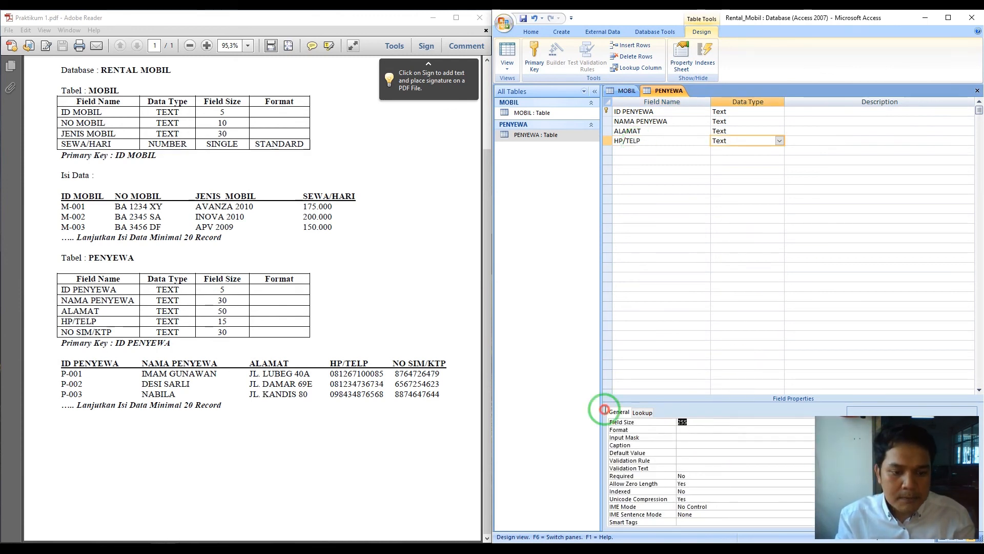
text(15)
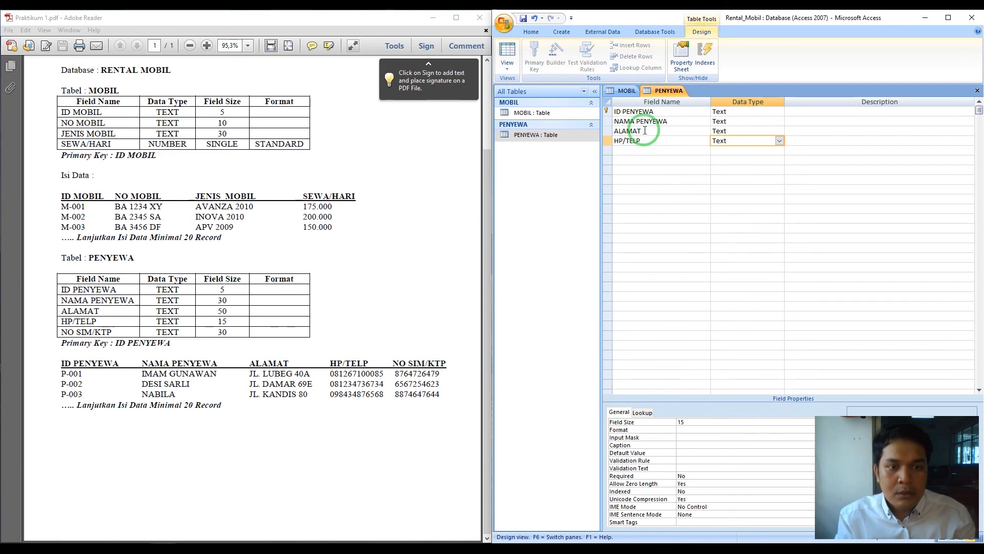
- Add NO SIM/KTP as the fifth Text field and select its field size for 30
click(637, 150)
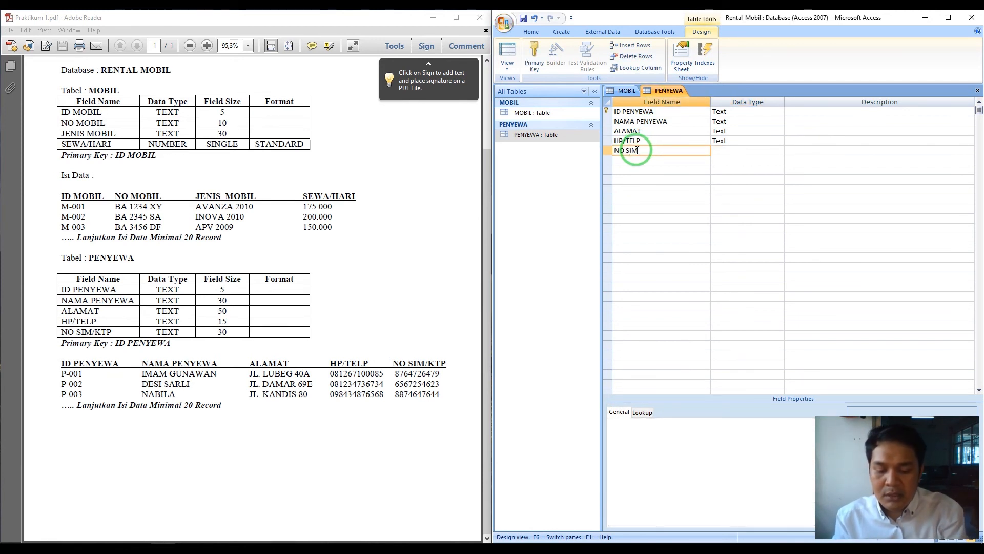
text(NO SIM/KTP)
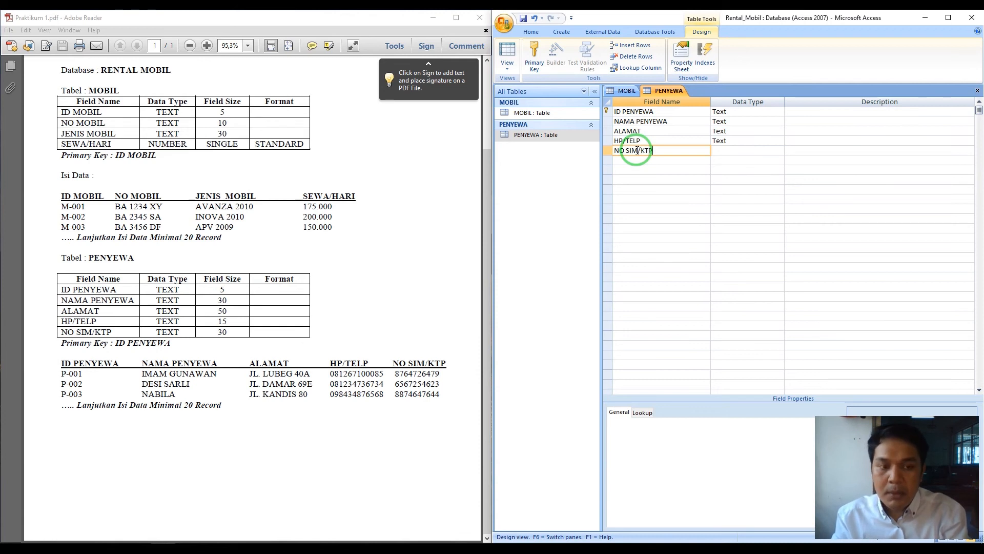
click(740, 152)
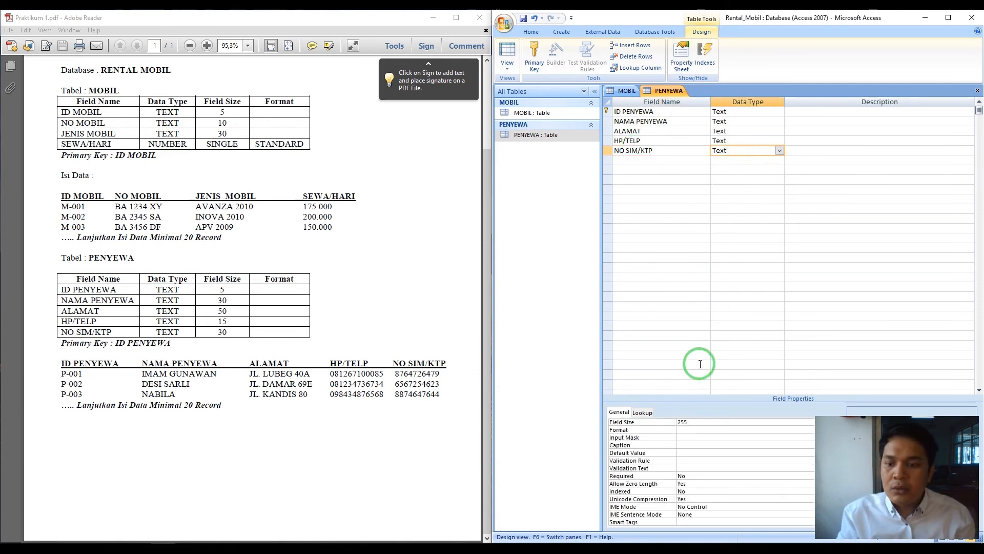
drag(705, 423, 583, 414)
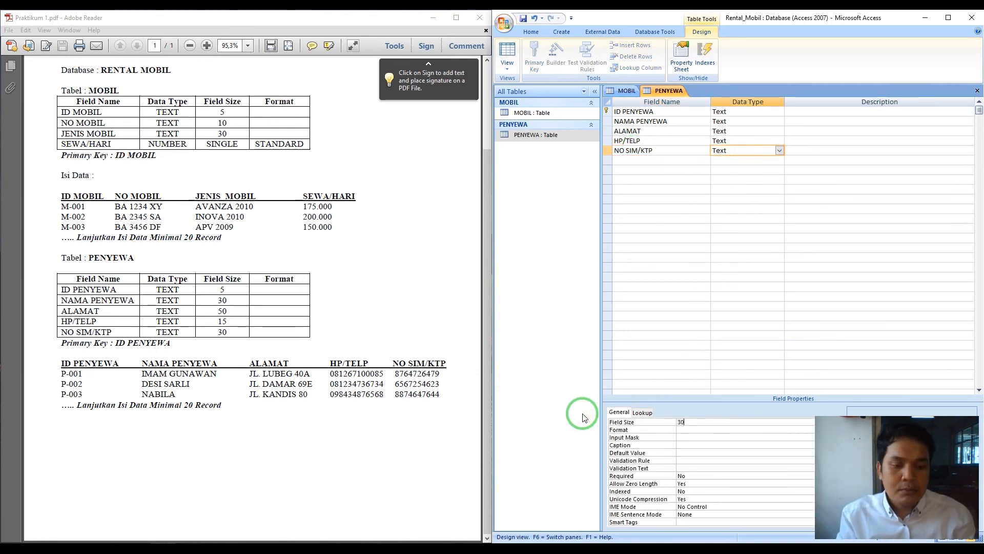
- Open PENYEWA as a datasheet, saving its design, and enter the first renter's ID and name
double_click(546, 136)
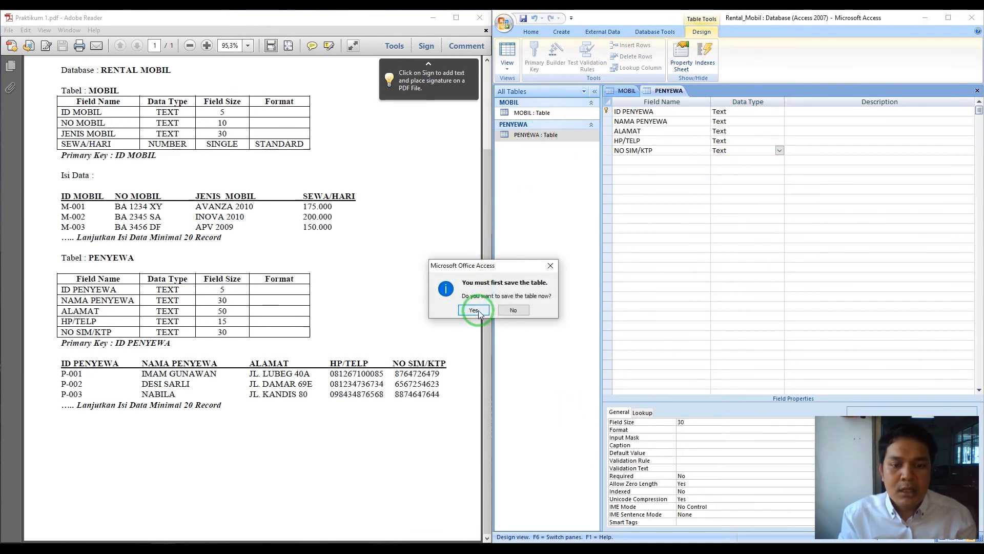
click(474, 311)
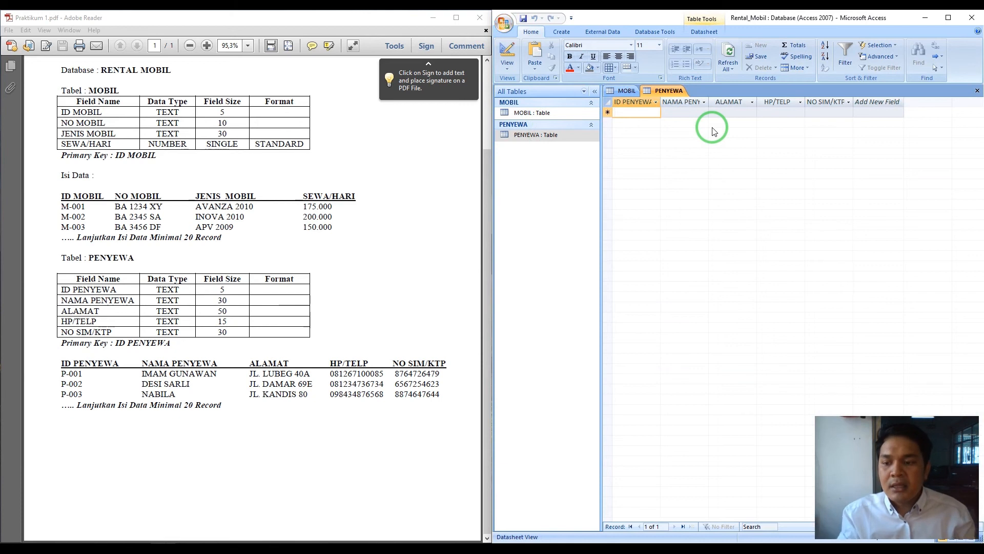
text(P-001)
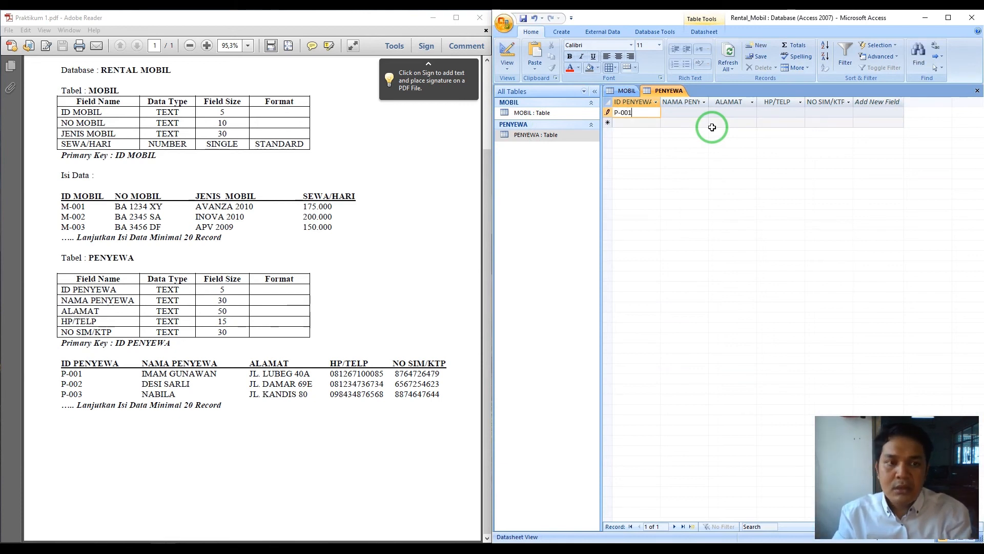
key(Tab)
text(KHAIRU)
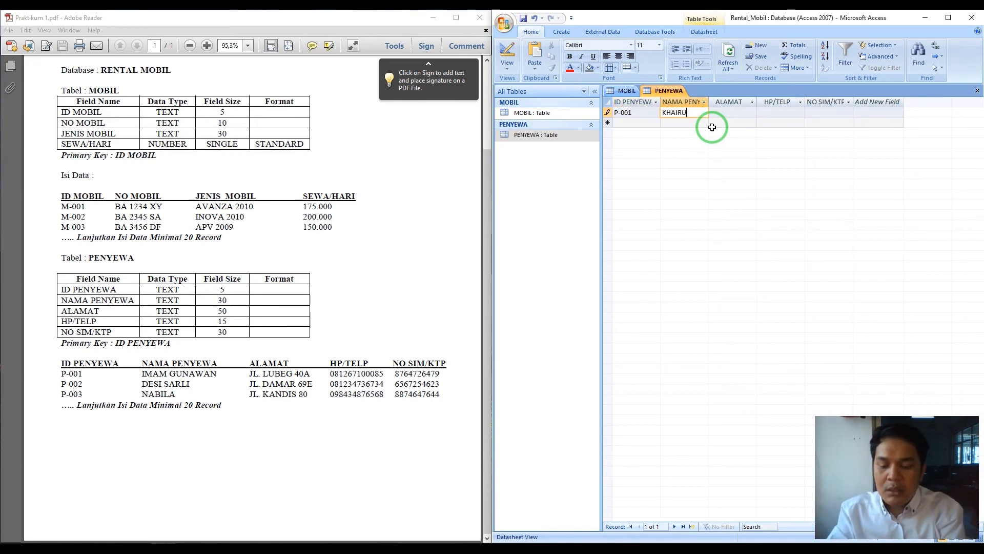
text(L)
key(Tab)
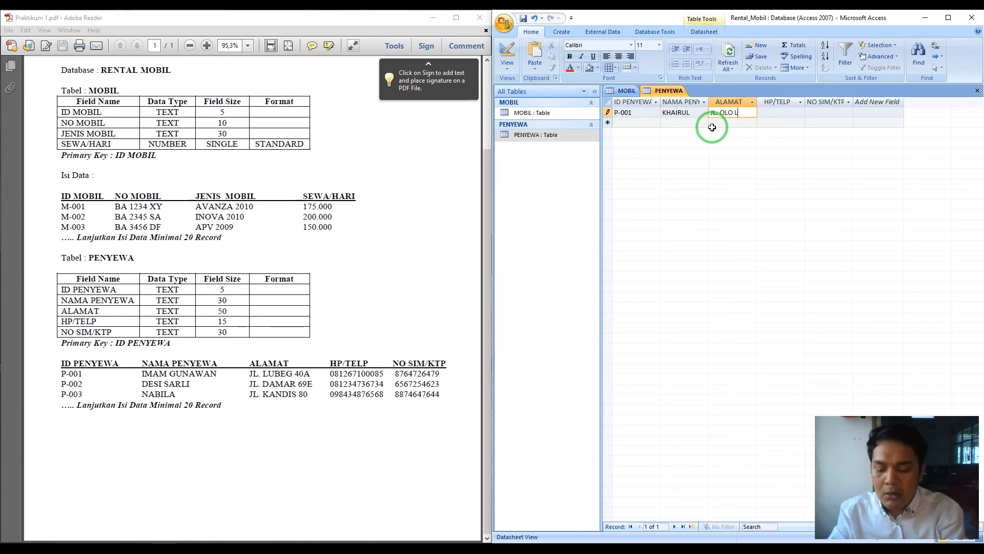
- Enter the first renter's address, phone number and SIM/KTP number, committing the record
text(JL. OLO LADANG)
key(Tab)
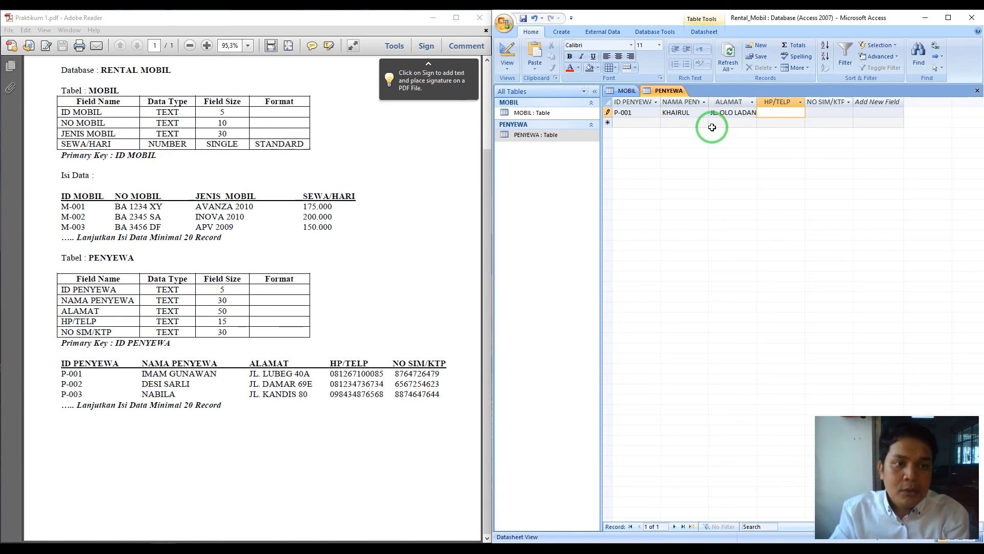
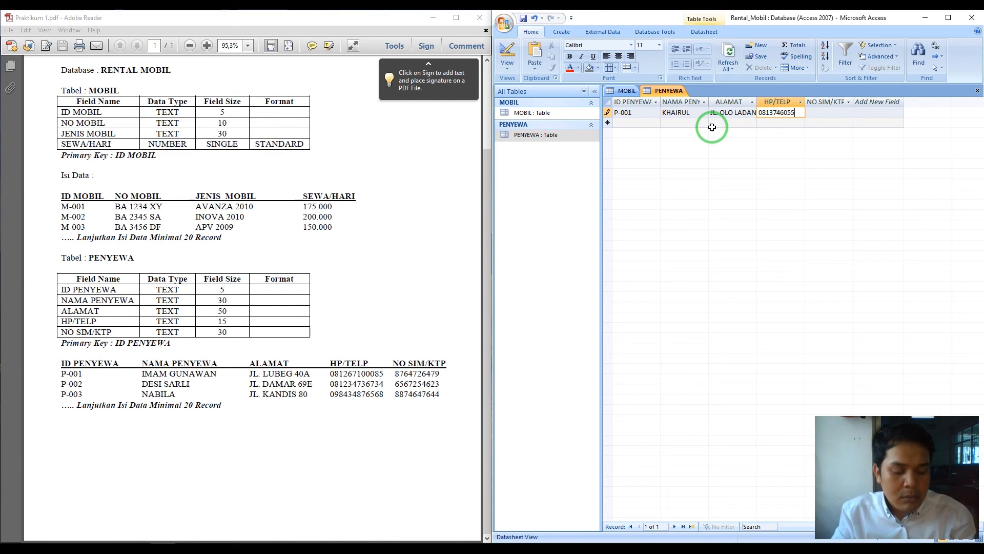
key(Tab)
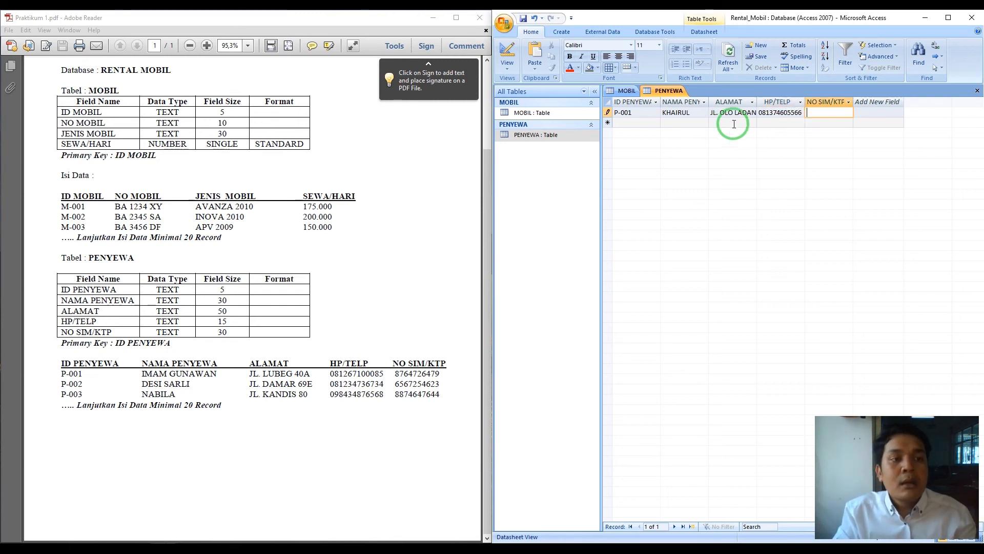
text(35463563)
text(451564)
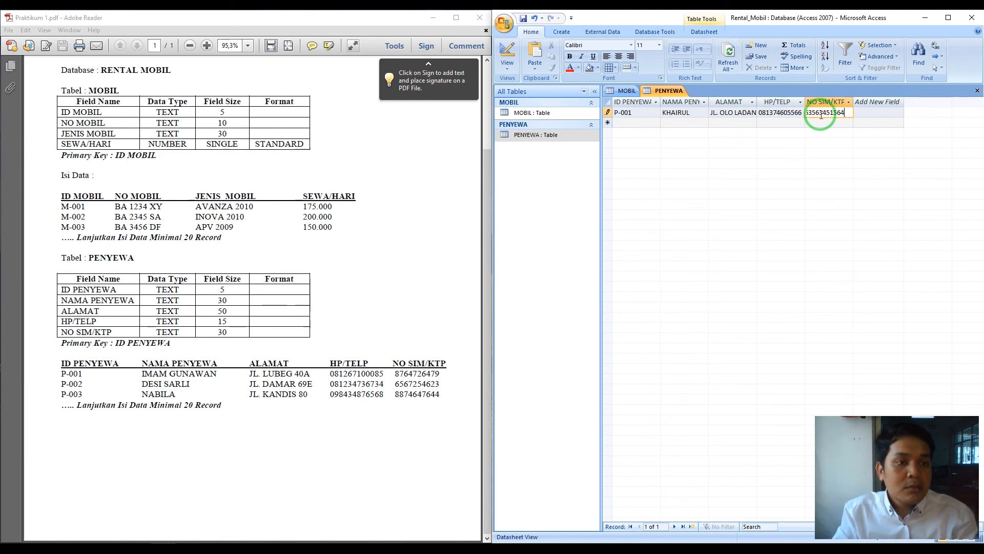
key(Tab)
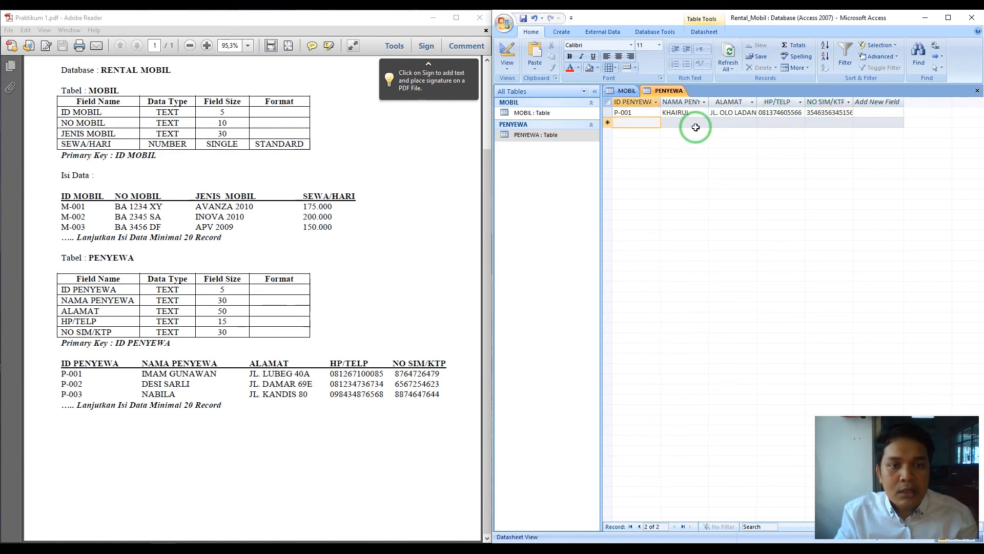
- Complete renter P-002 with its address, phone number and SIM/KTP number
text(P-002)
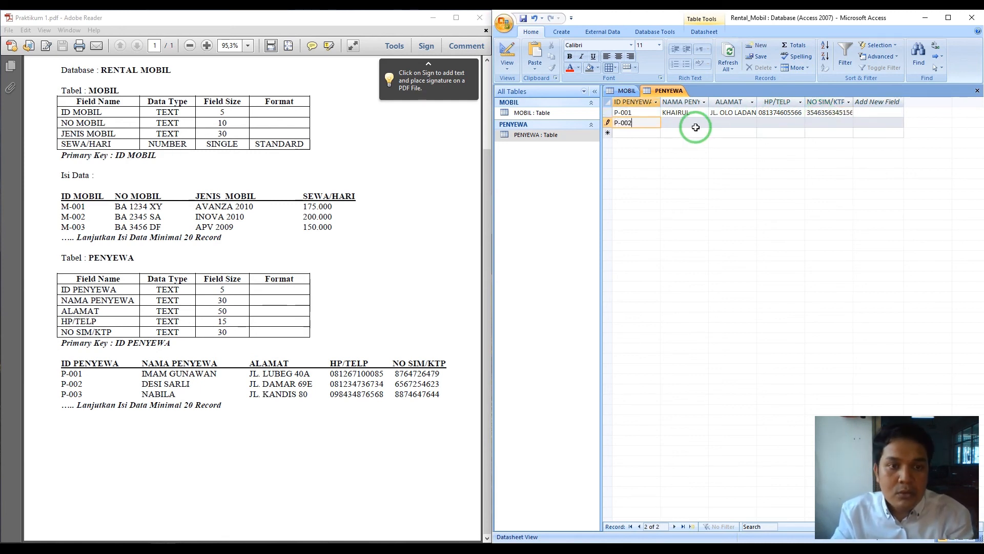
key(Tab)
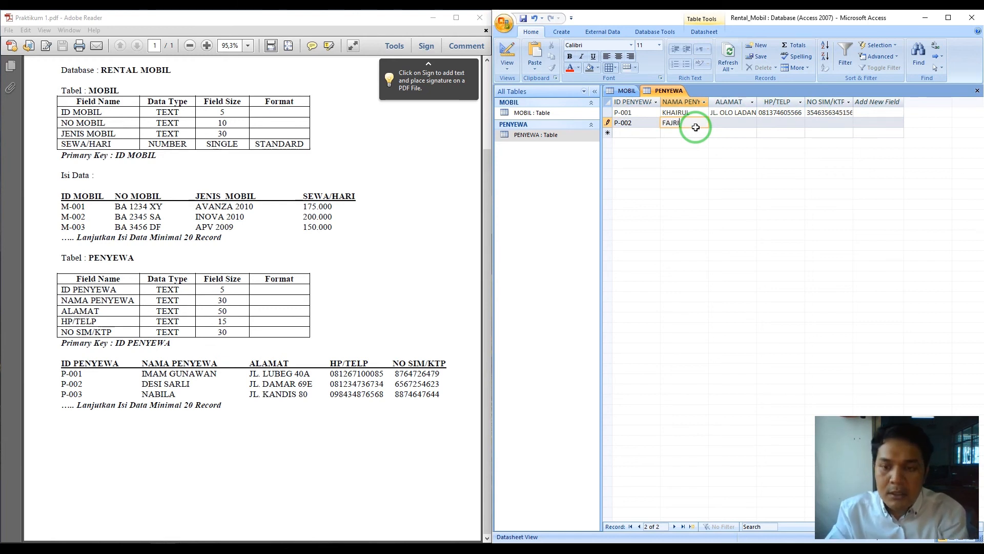
key(Tab)
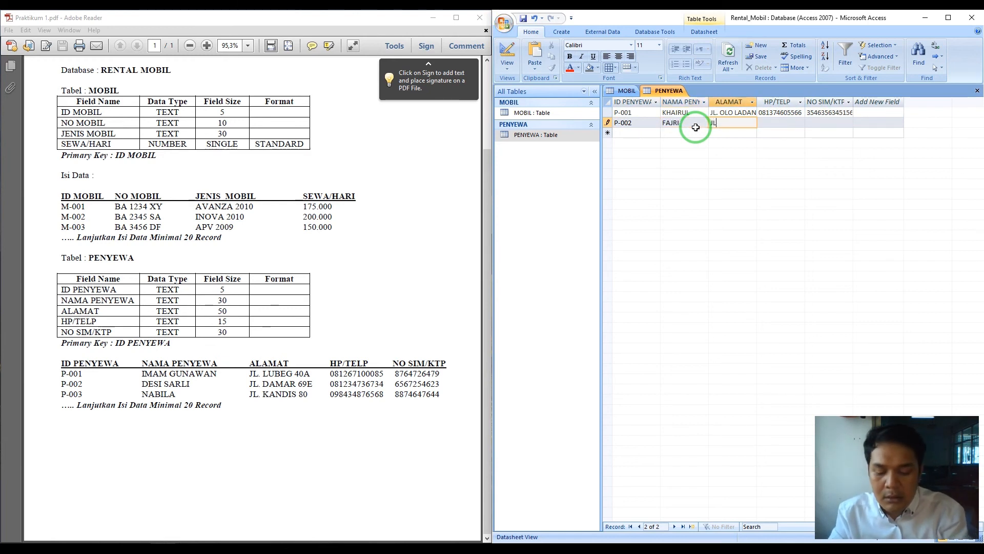
text(JL. DAMAR)
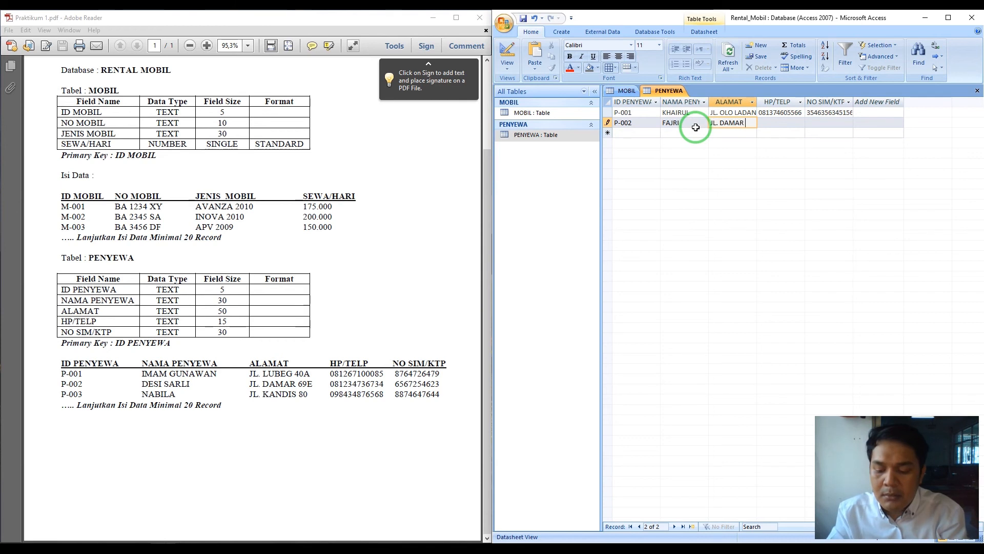
text( NO)
key(Tab)
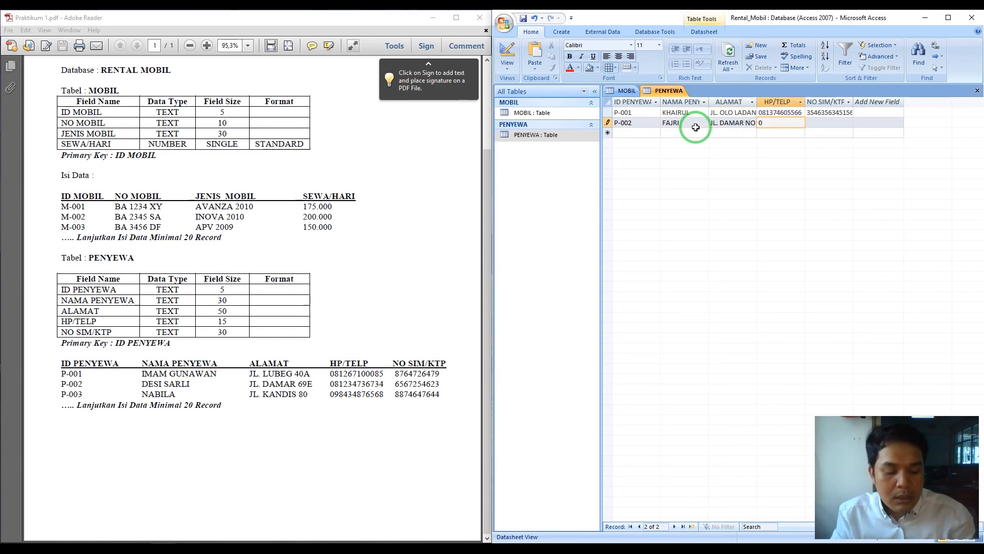
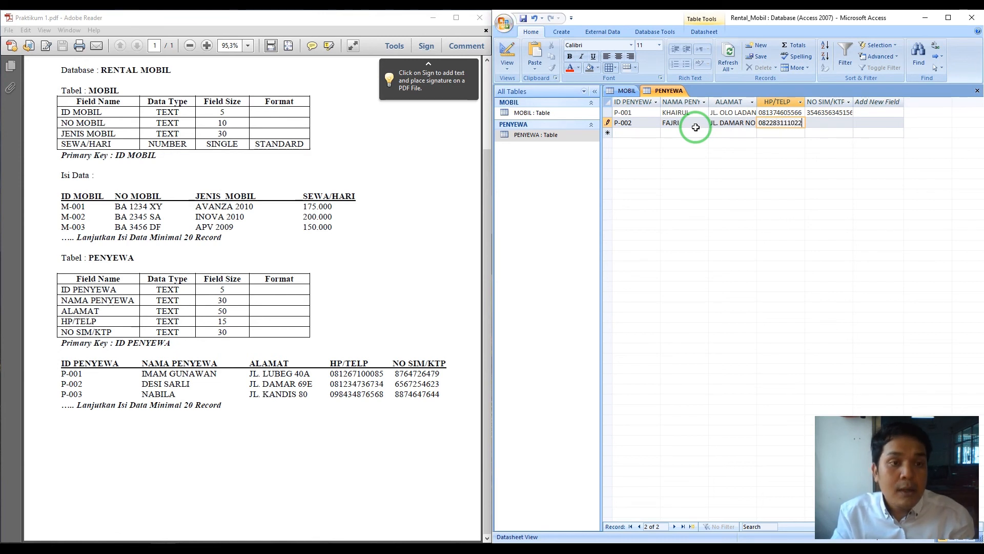
key(Tab)
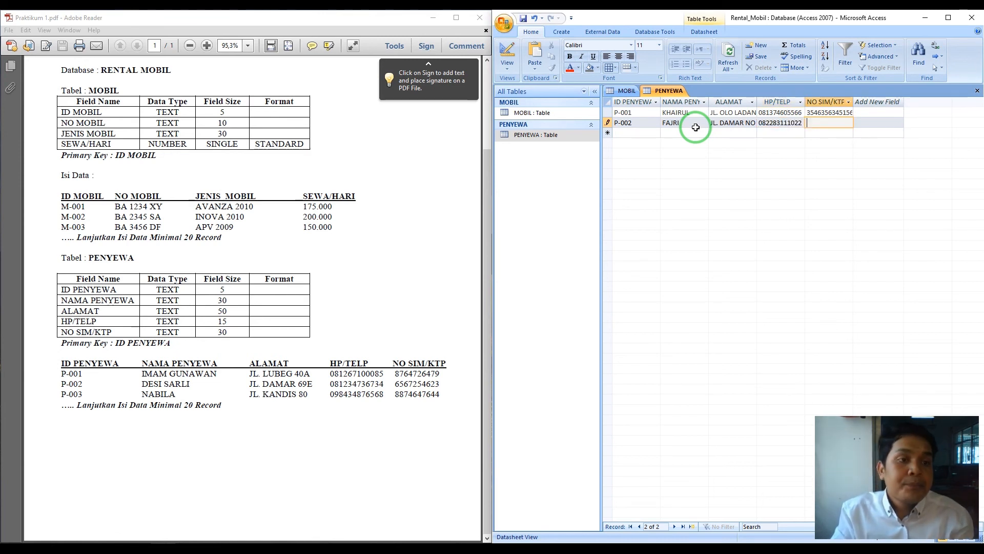
text(544564)
text(6545456)
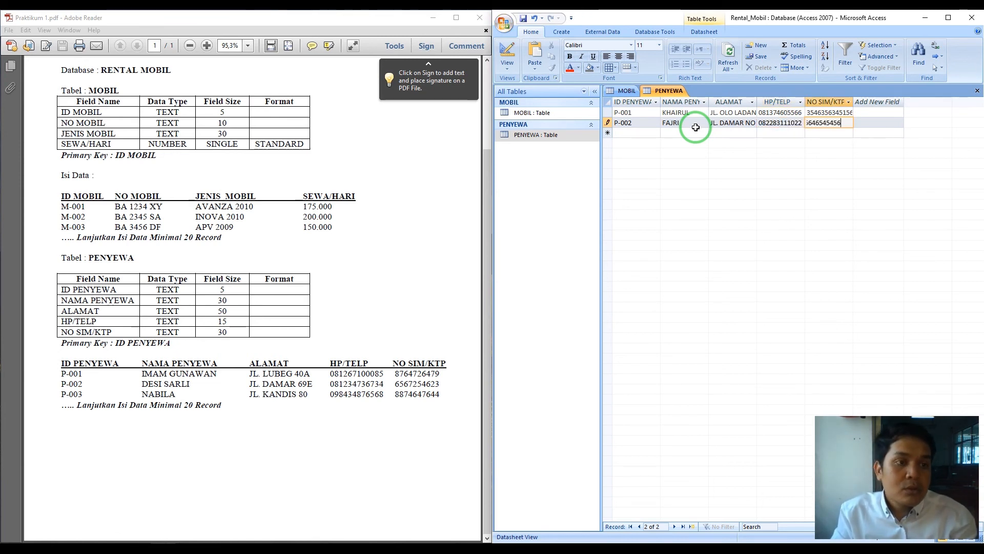
key(Tab)
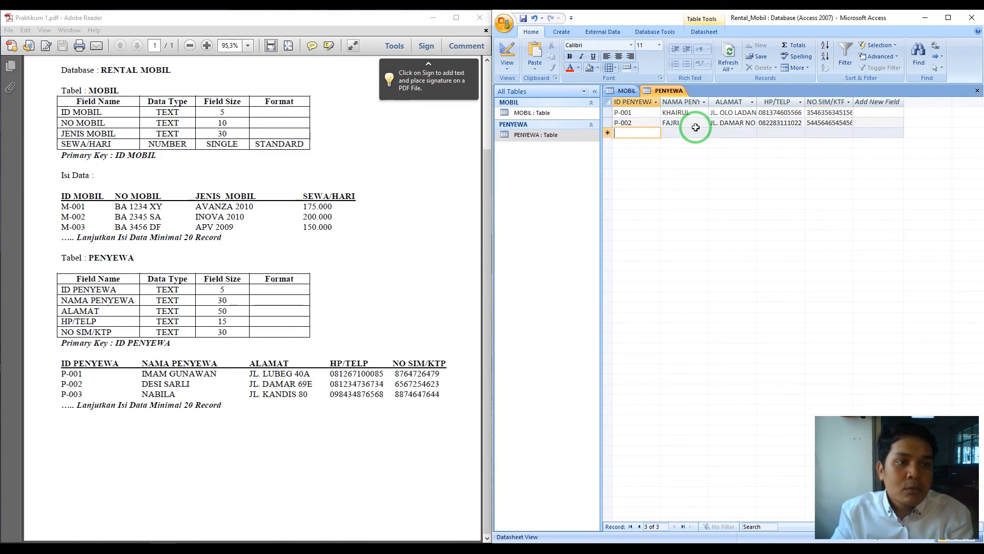
- Enter renter P-003's ID, name, address and phone number
text(P-003)
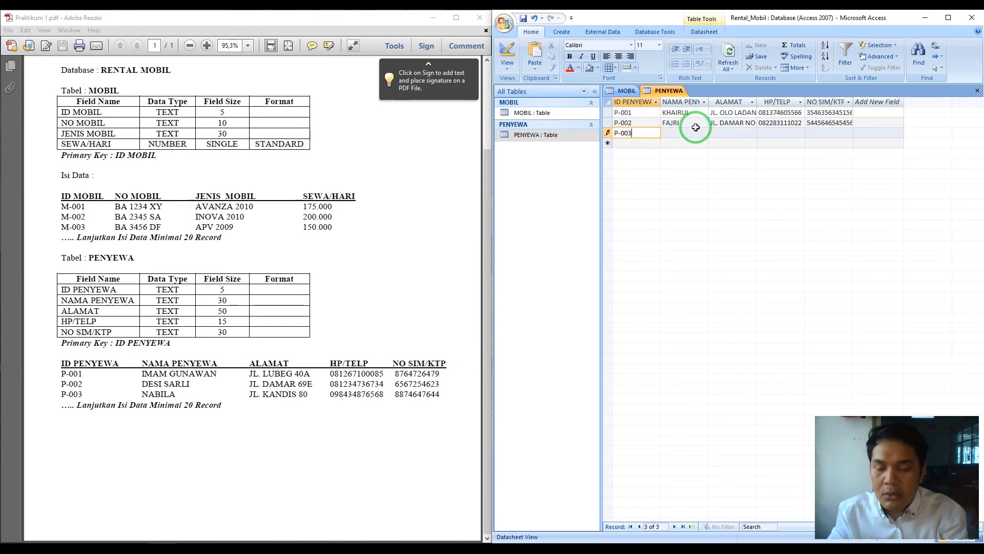
key(Tab)
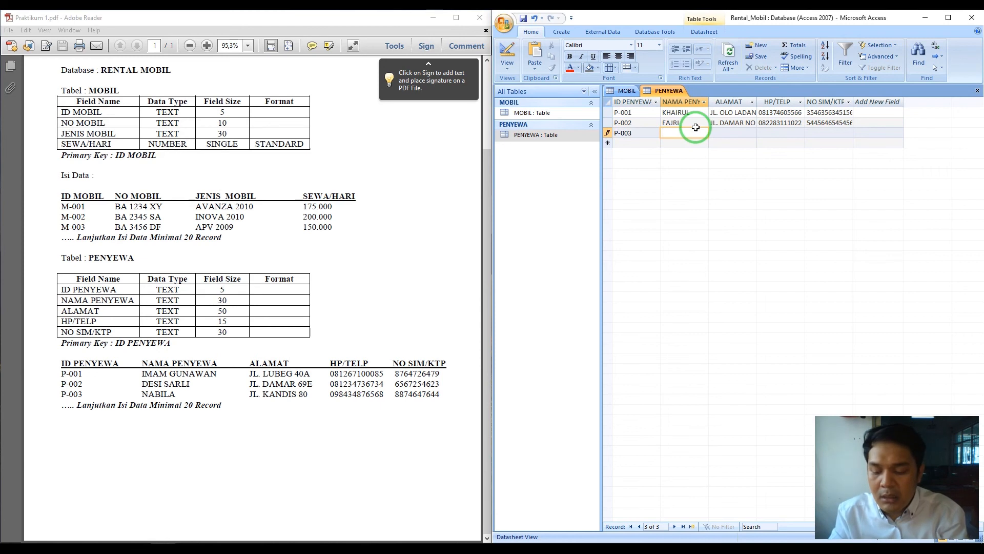
text(ZAMDI)
key(Tab)
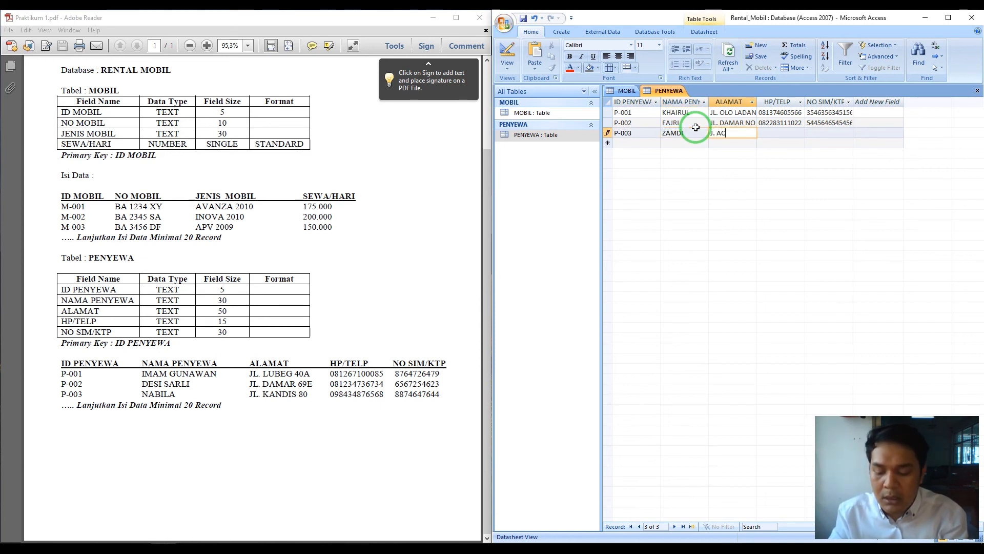
text(J. ACEH BARAT)
key(Tab)
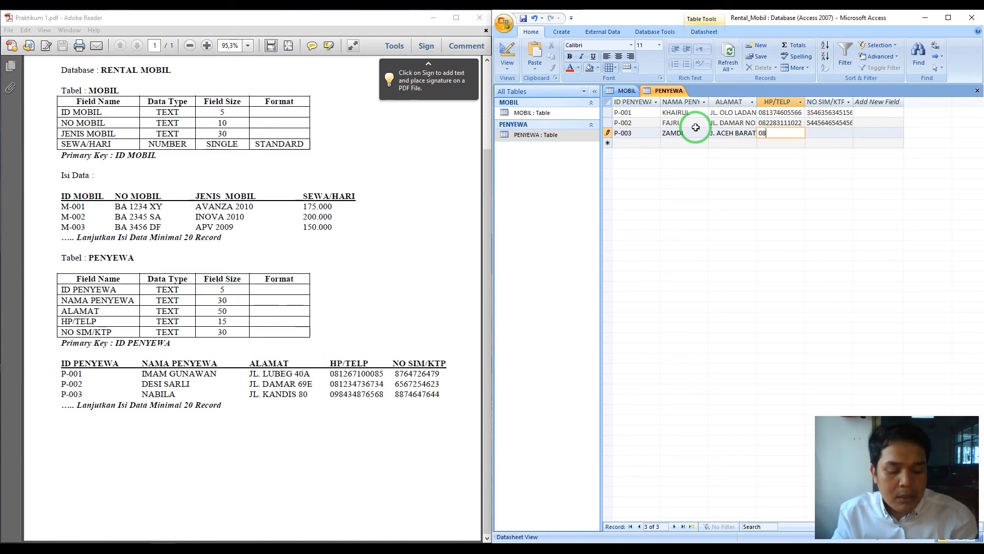
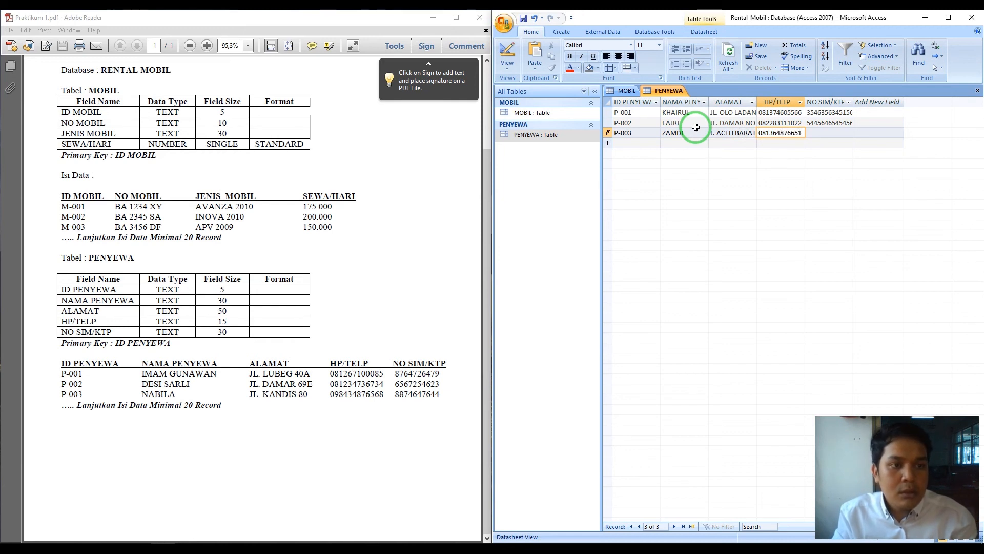
key(Tab)
- Finish P-003's SIM/KTP number and enter renter P-004's ID, name and address
text(5645646546)
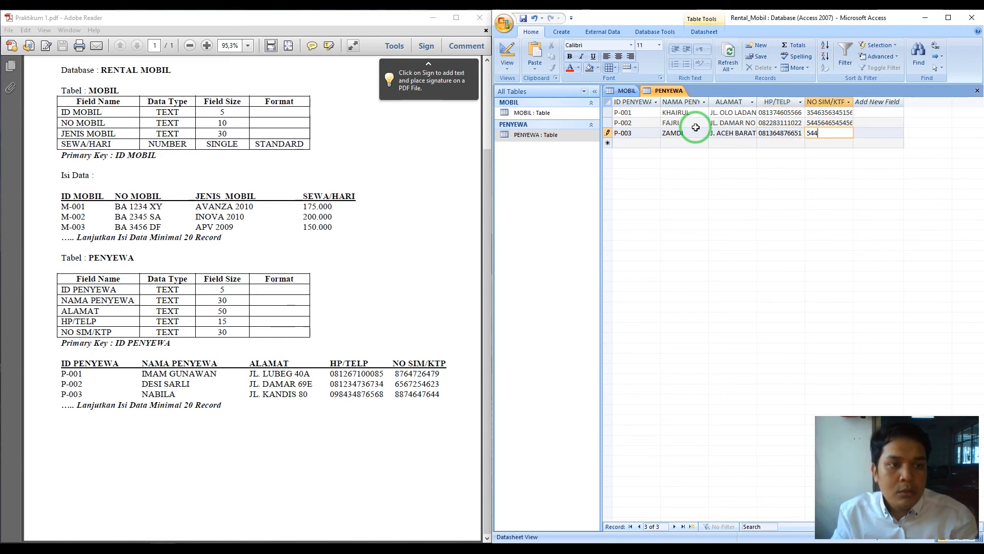
key(Tab)
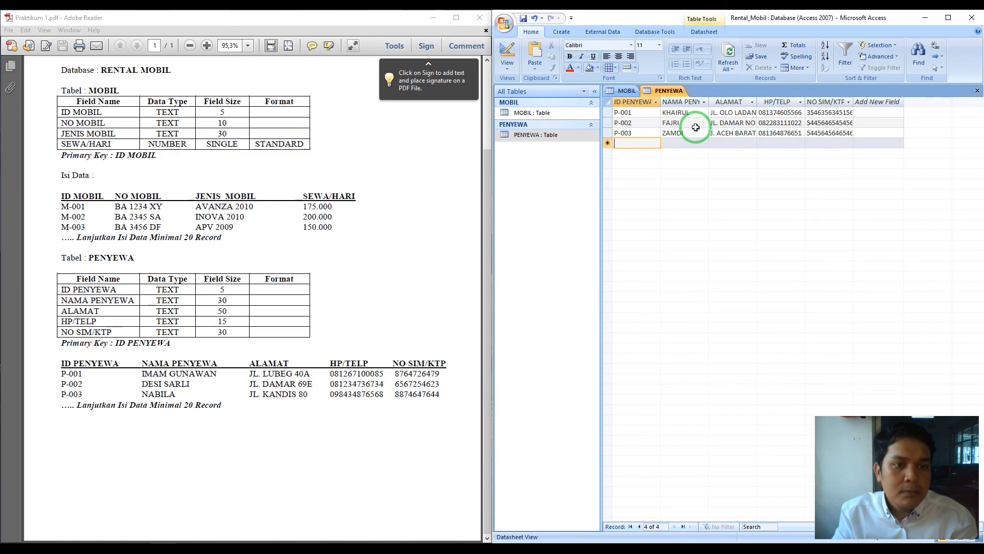
text(P-004)
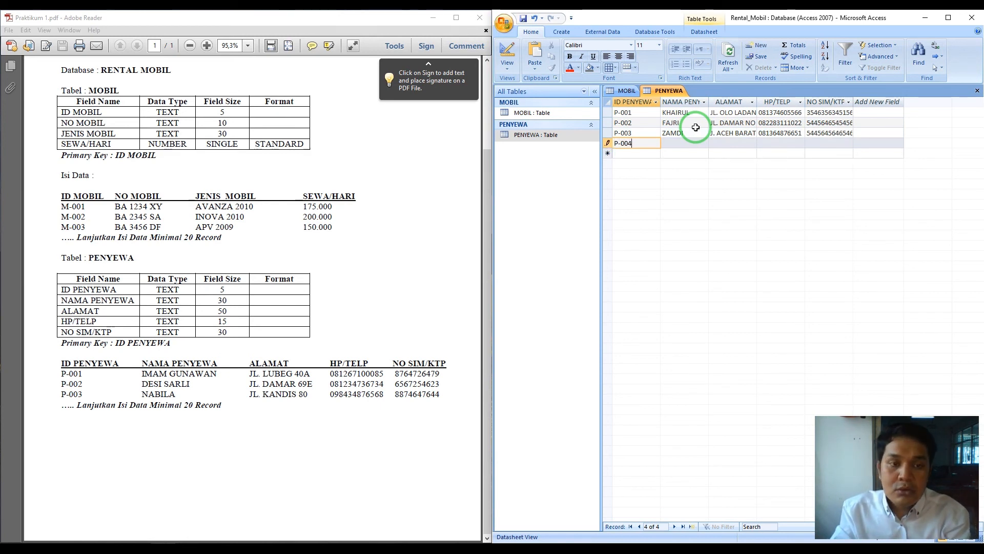
key(Tab)
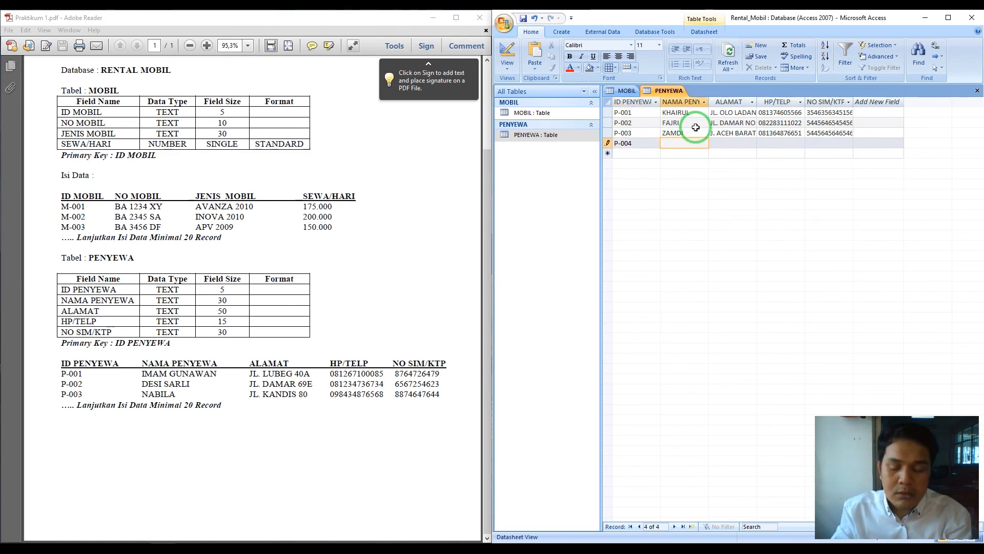
text(RAHMAN)
key(Tab)
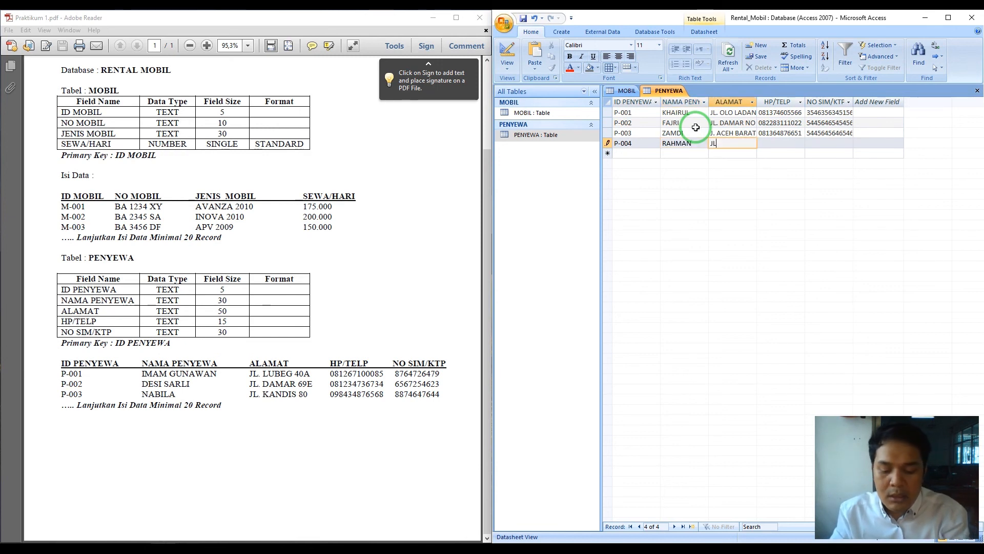
text(JL.)
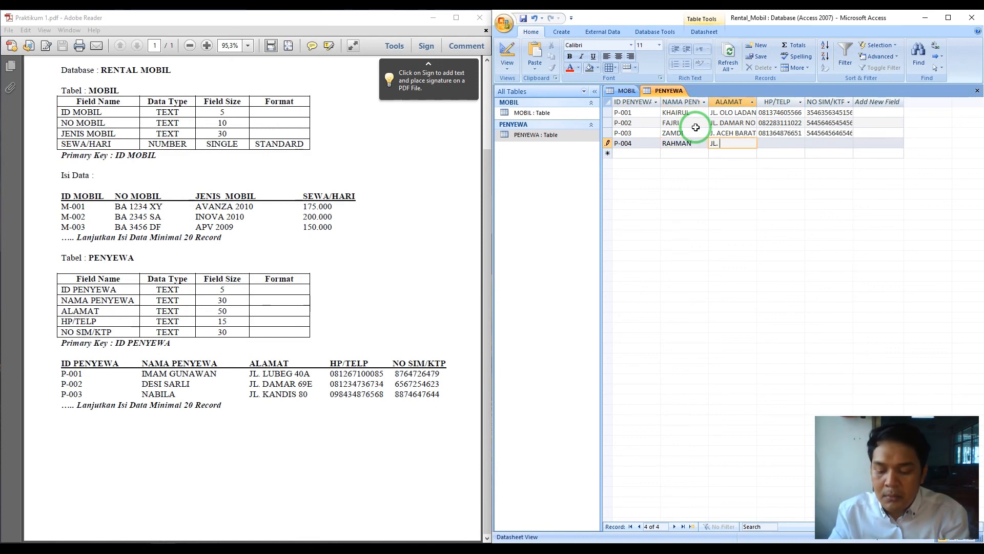
text( PADANG)
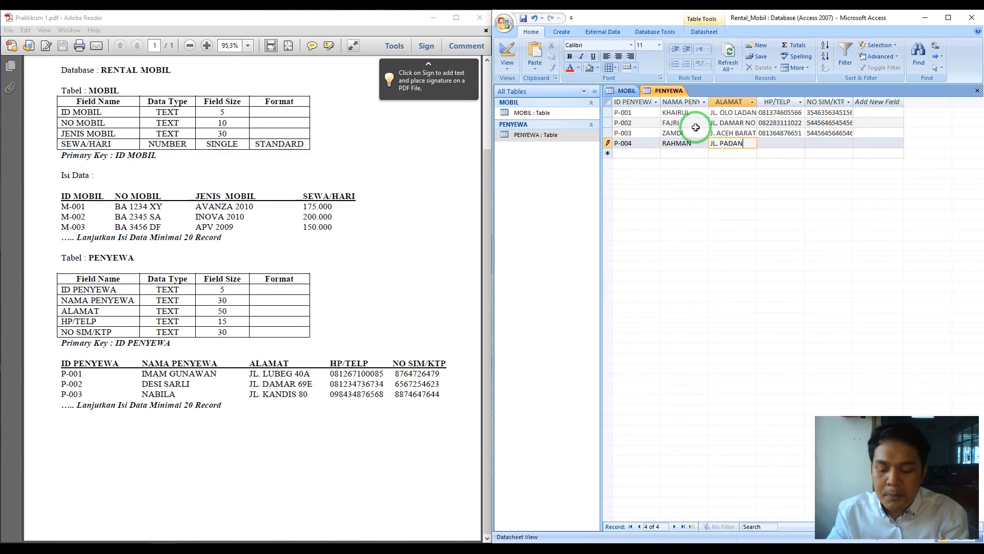
key(Tab)
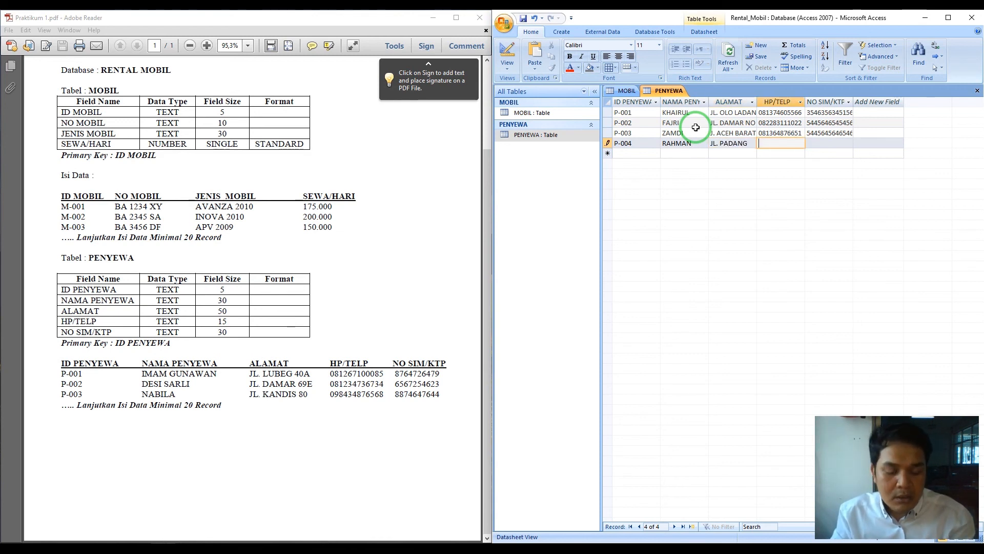
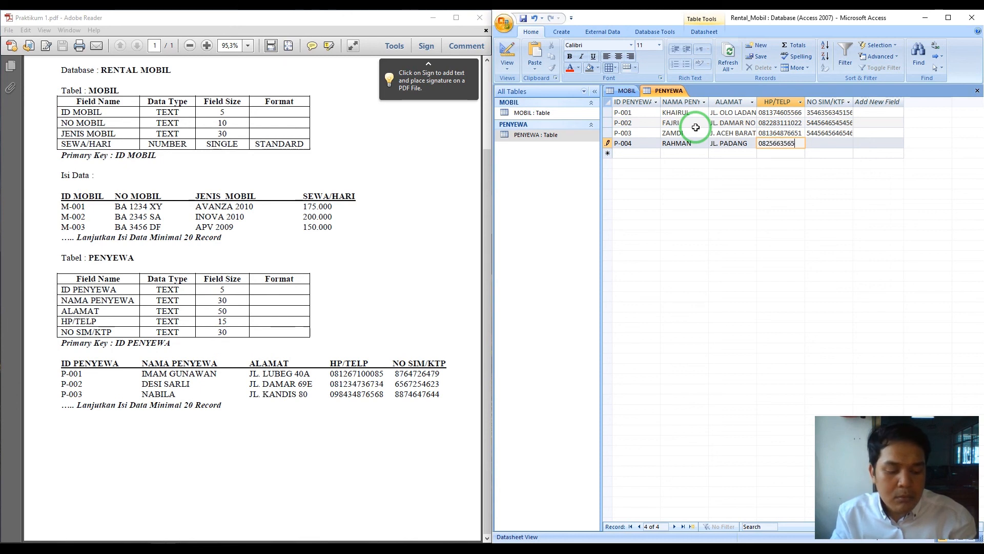
- Enter and complete P-004's phone and SIM/KTP numbers, then start a new record
key(Tab)
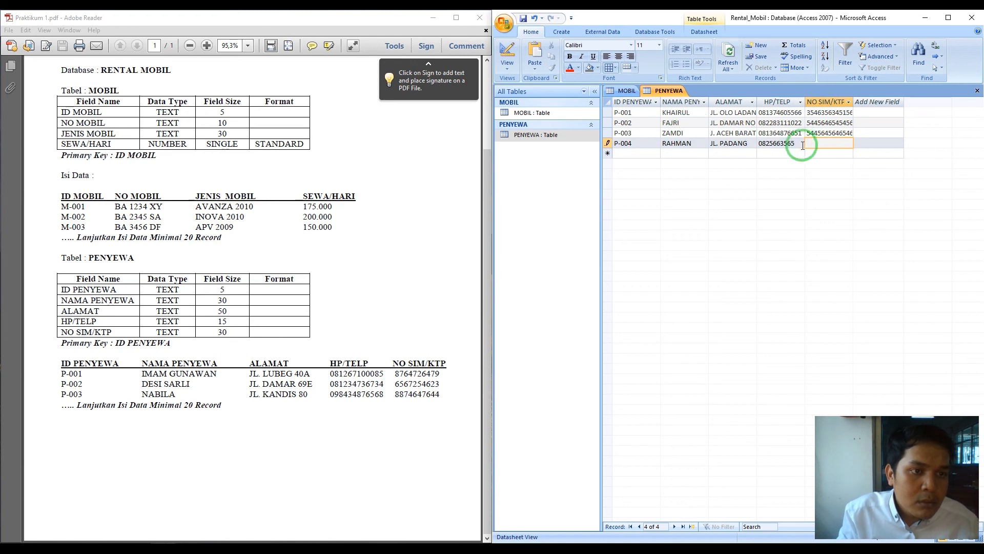
click(799, 145)
text(22)
click(820, 141)
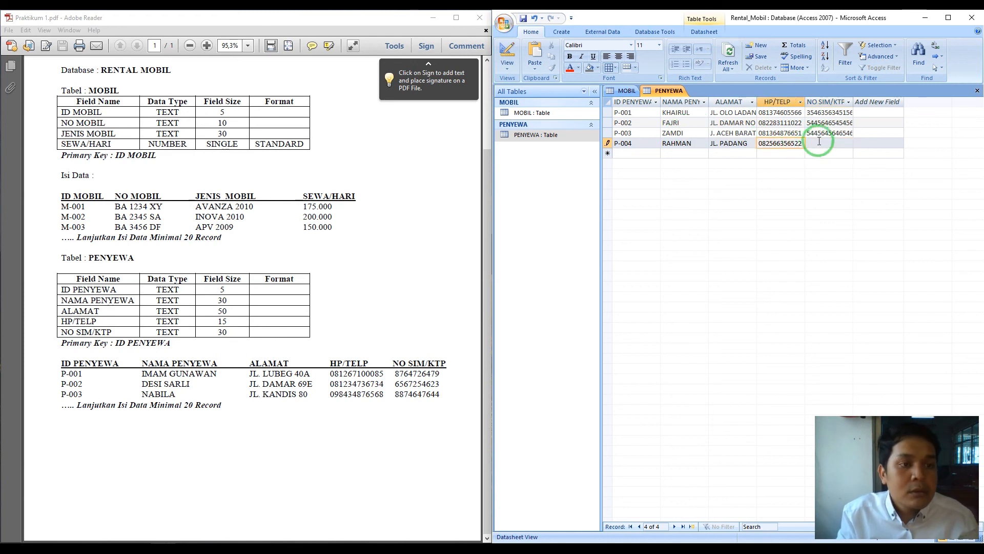
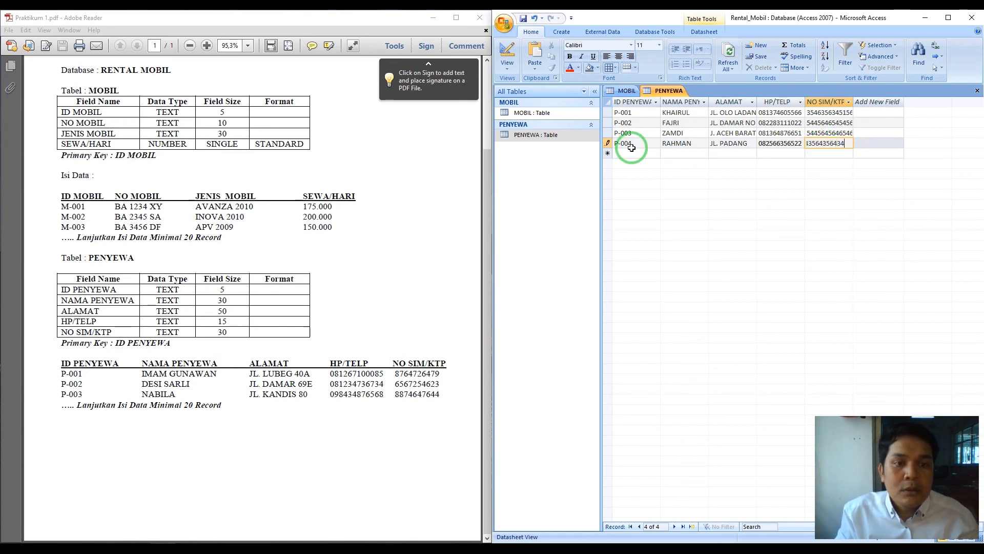
click(635, 155)
- Add renter P-005 with its name, street address, phone number and SIM/KTP number
text(P-00)
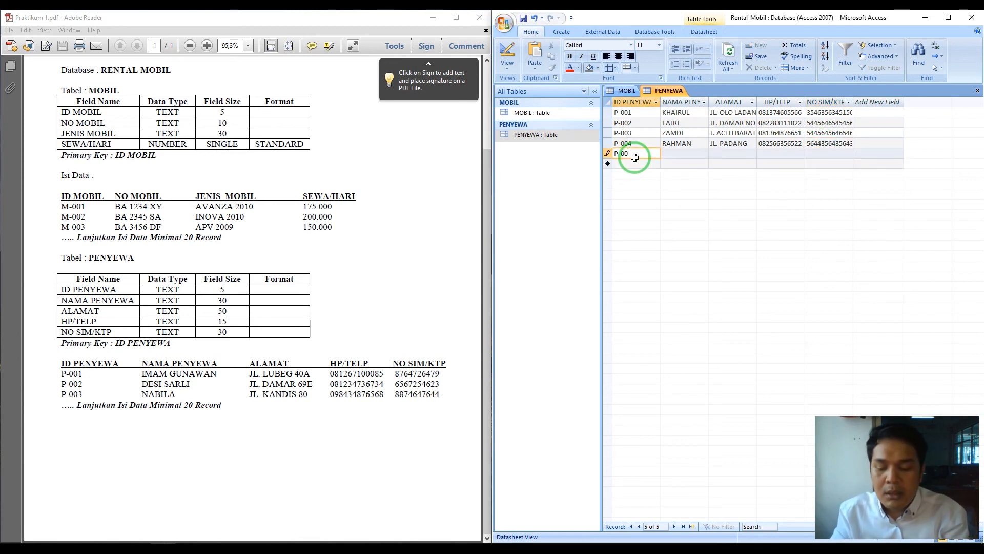
text(5)
key(Tab)
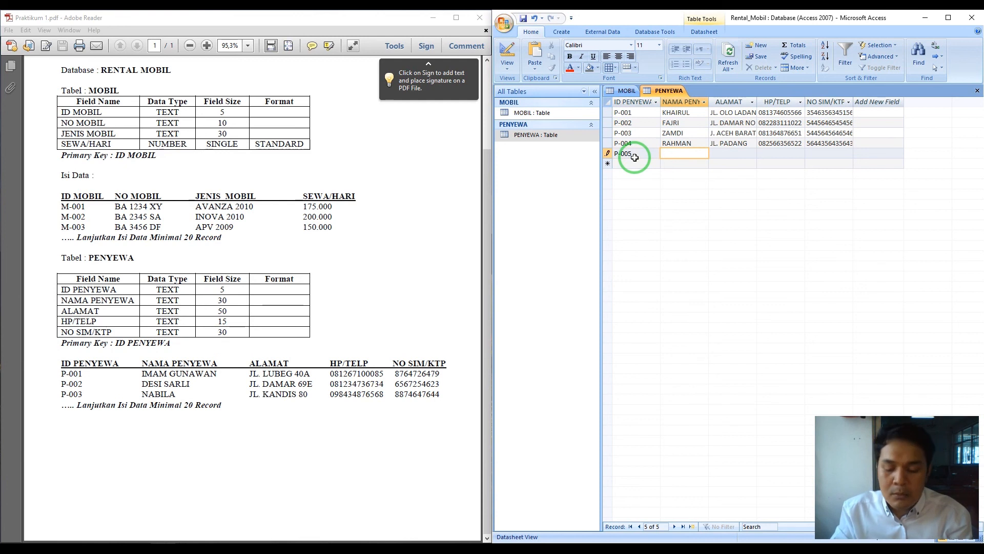
text(ZUHKI)
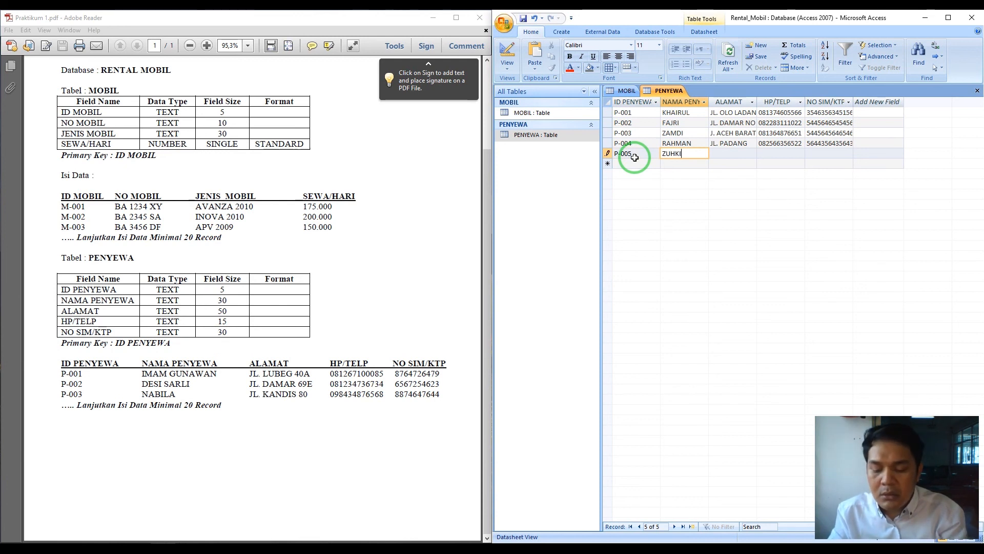
text(FLI)
key(Tab)
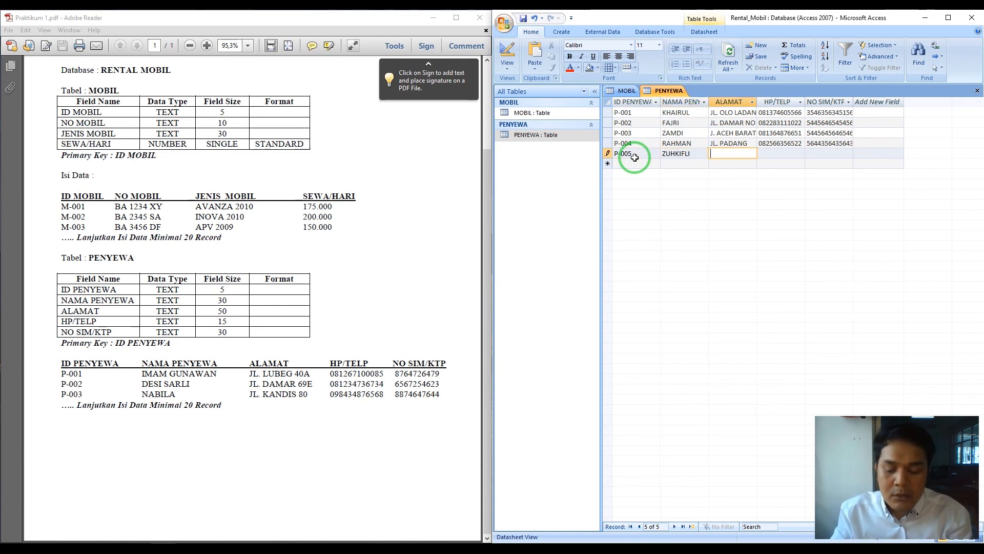
text(JL. BUKIT)
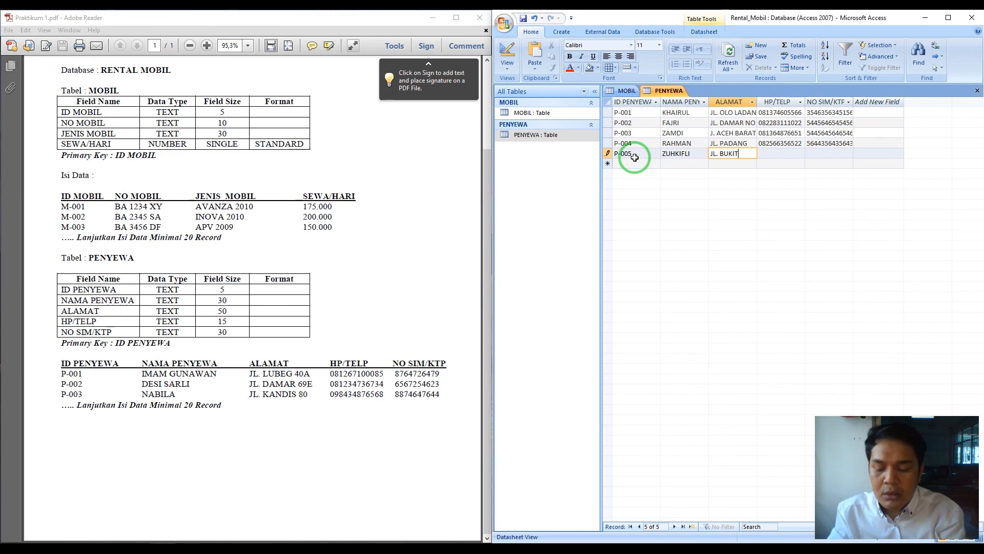
text(TINGGI)
key(Tab)
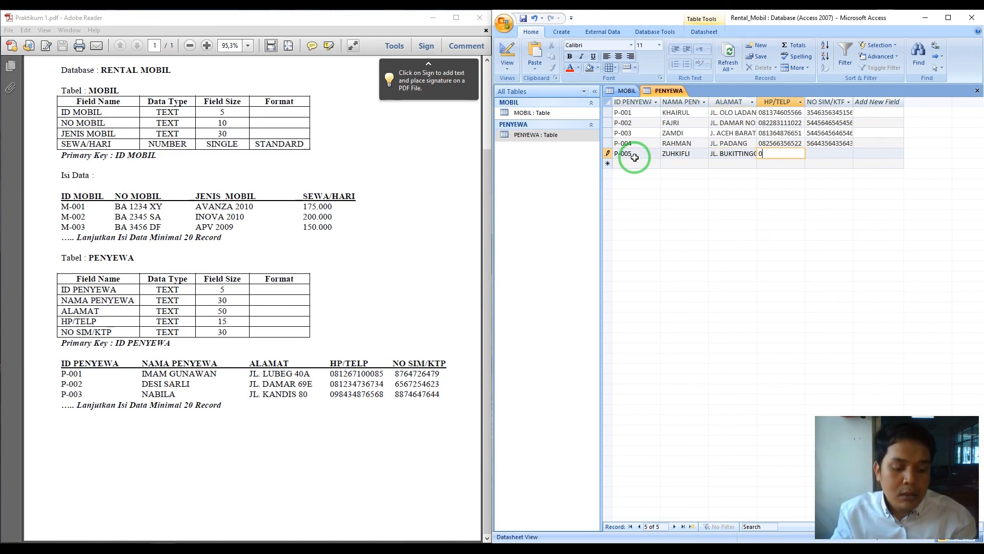
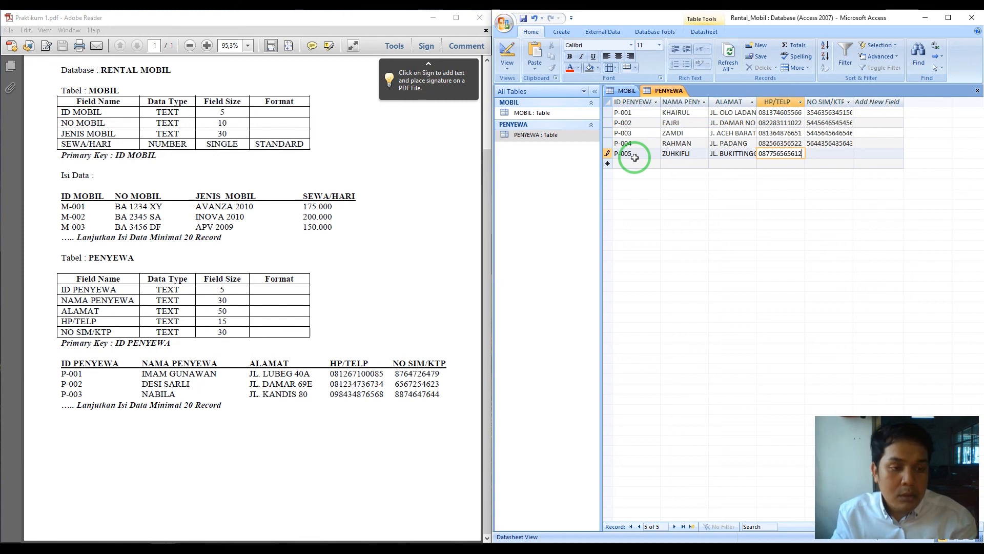
key(Tab)
text(564654654654)
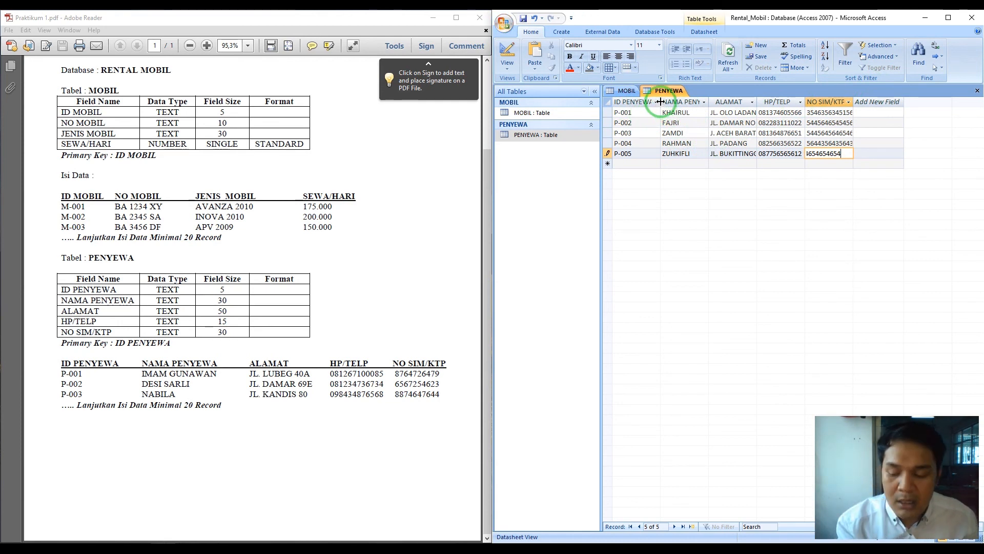
key(alt)
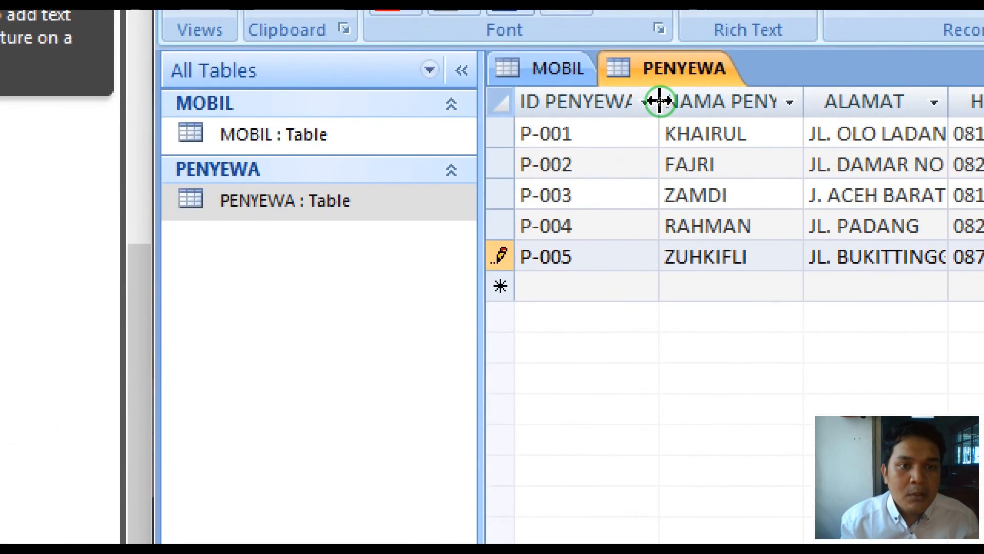
- Auto-fit the ID PENYEWA, NAMA PENYEWA, ALAMAT, HP/TELP and NO SIM/KTP columns, then save P-005
double_click(660, 101)
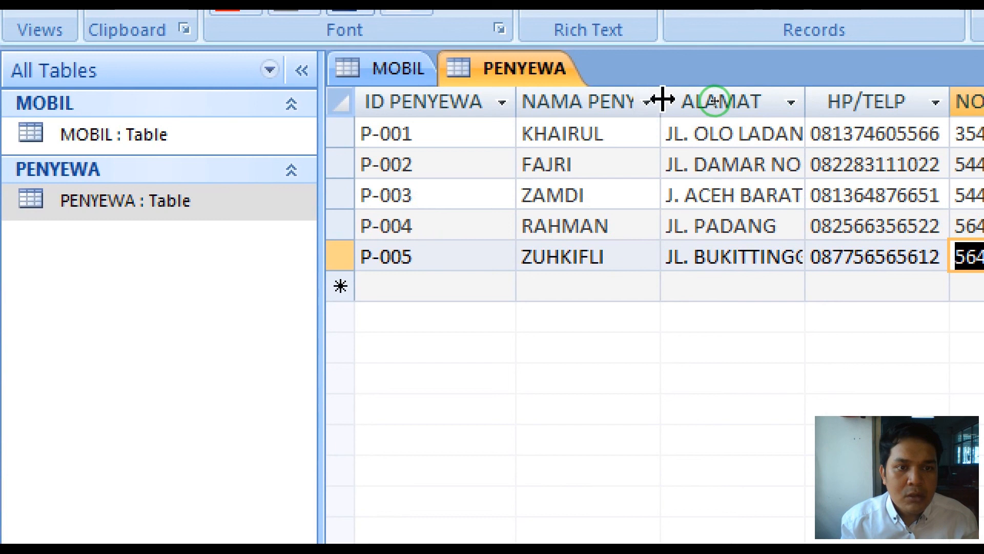
double_click(660, 101)
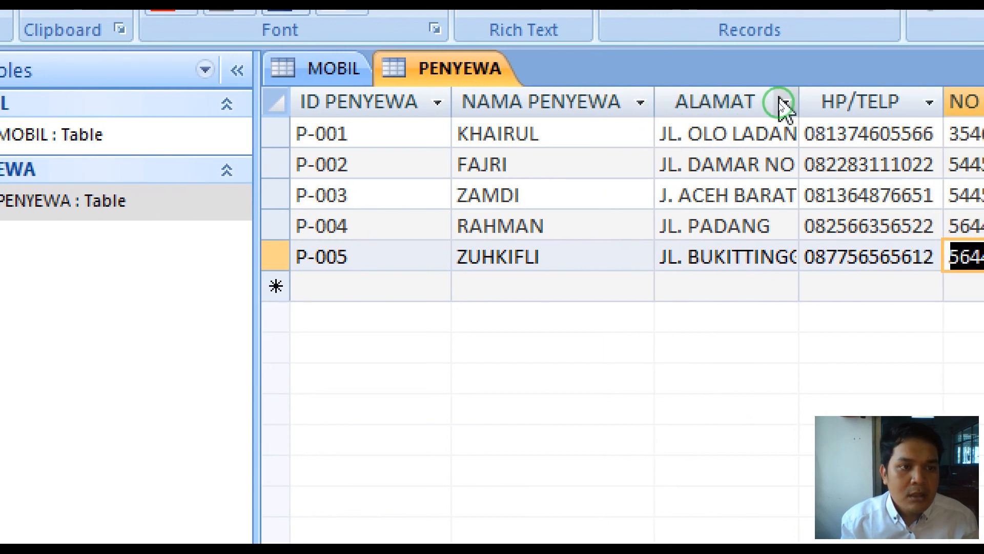
double_click(799, 102)
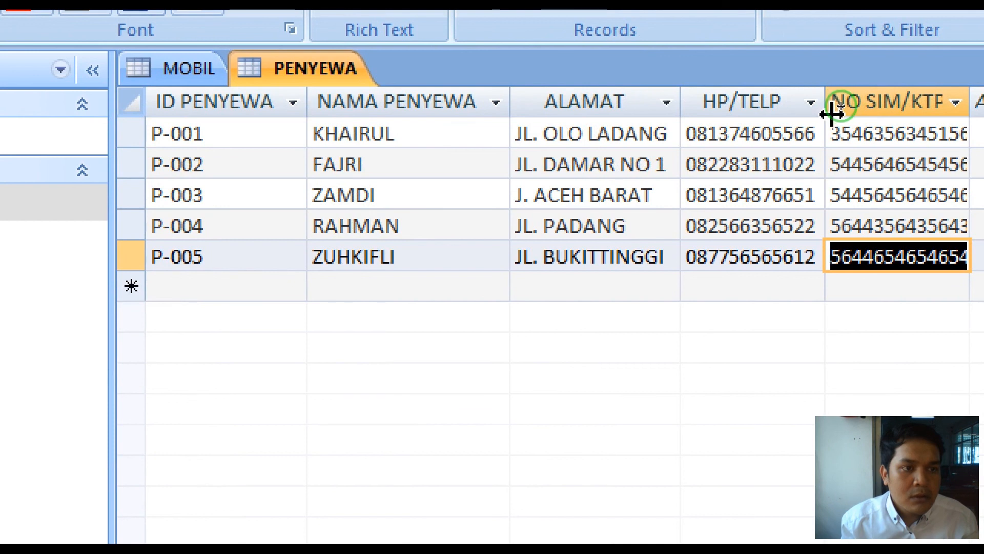
double_click(826, 105)
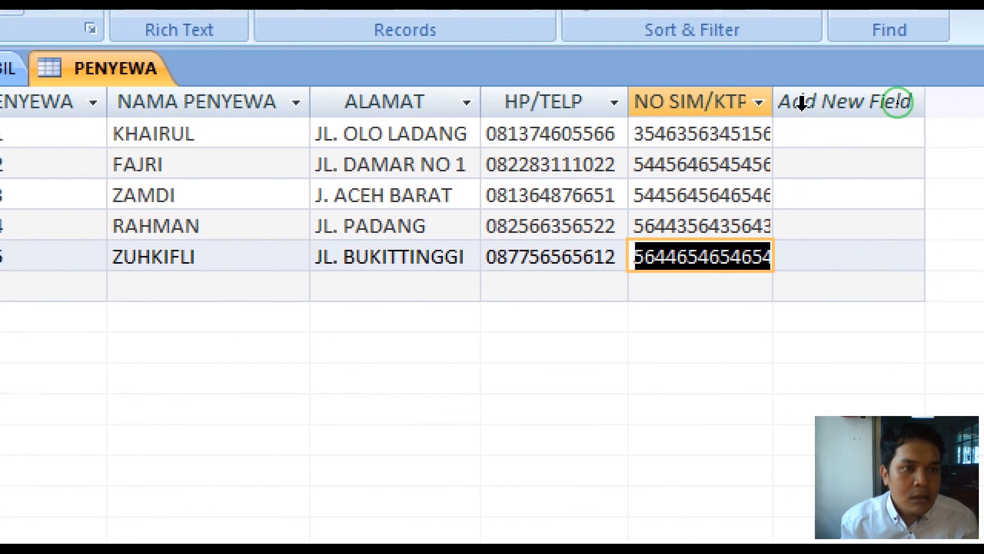
double_click(773, 105)
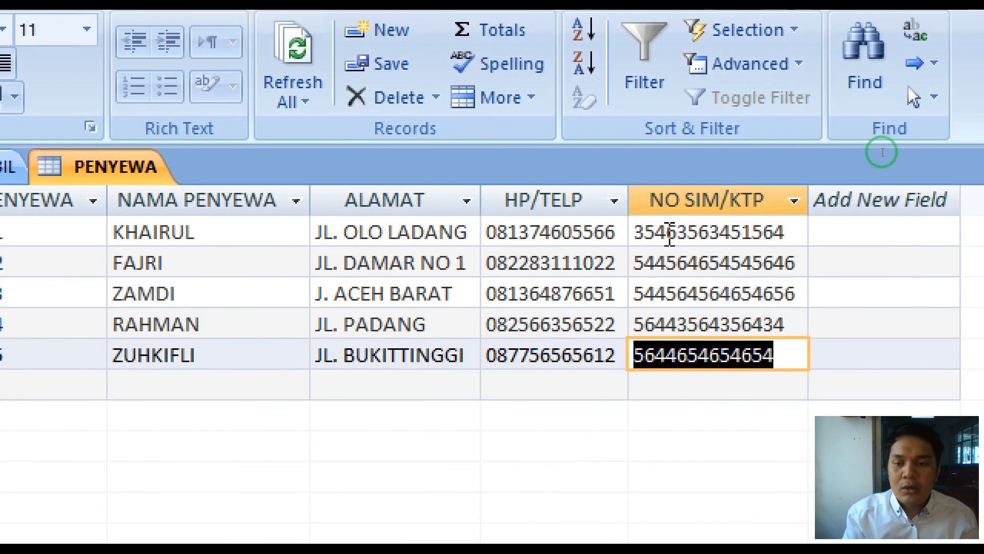
key(Tab)
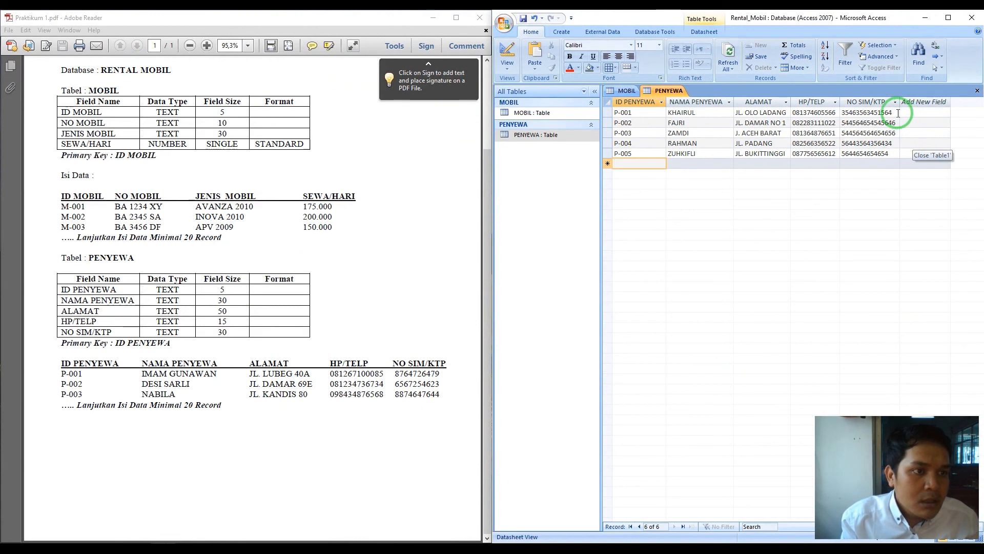
- Append the missing digits to renters 1, 4 and 5's SIM/KTP numbers for 15 digits each
click(898, 113)
text(6)
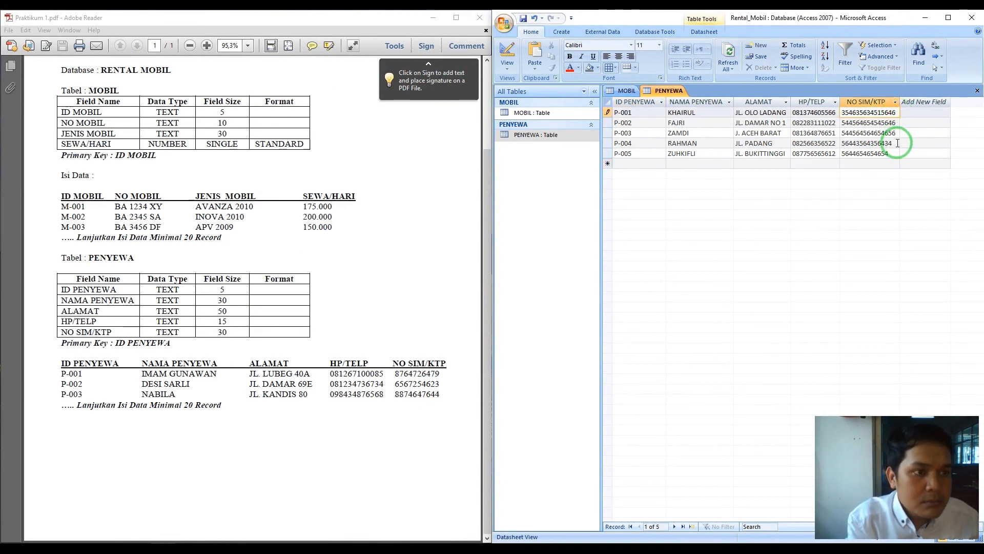
click(898, 143)
text(6)
click(898, 154)
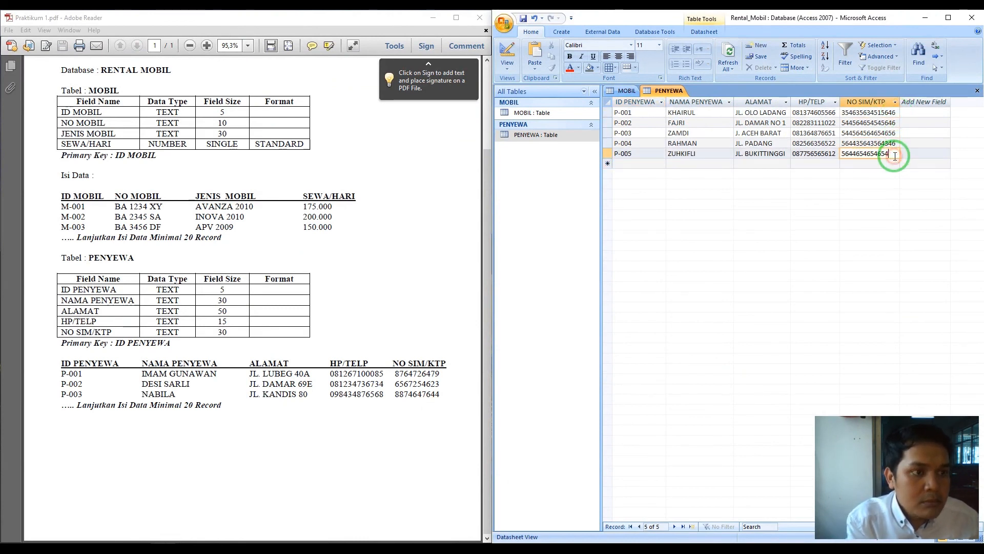
text(66)
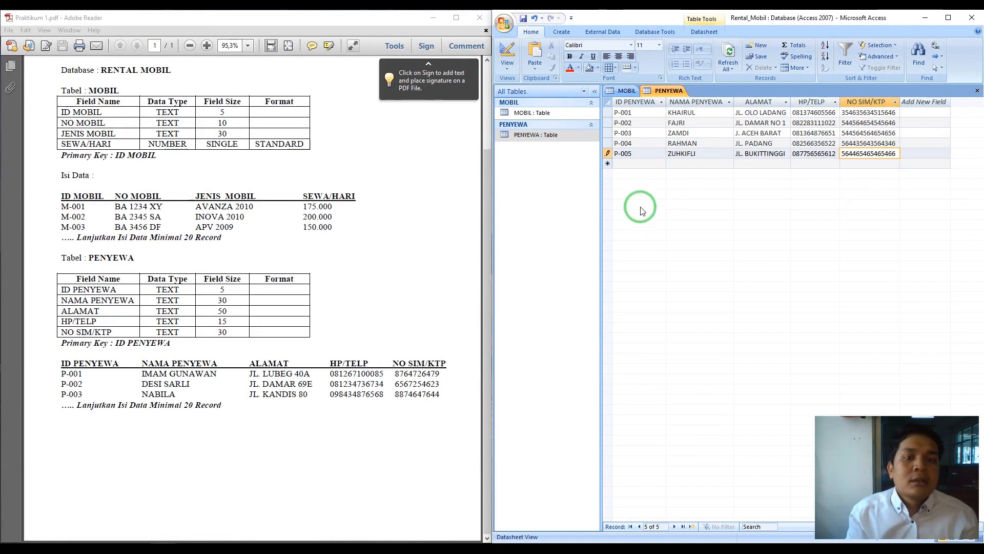
click(560, 136)
- Check the database title in the PDF brief, then select the MOBIL table
scroll(262, 191, up, 3)
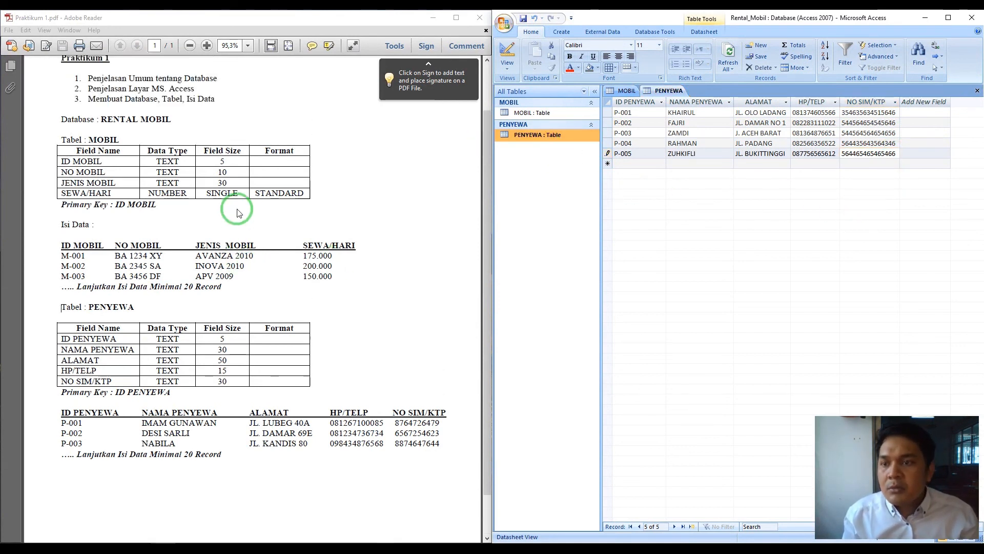
drag(109, 128, 252, 127)
click(250, 129)
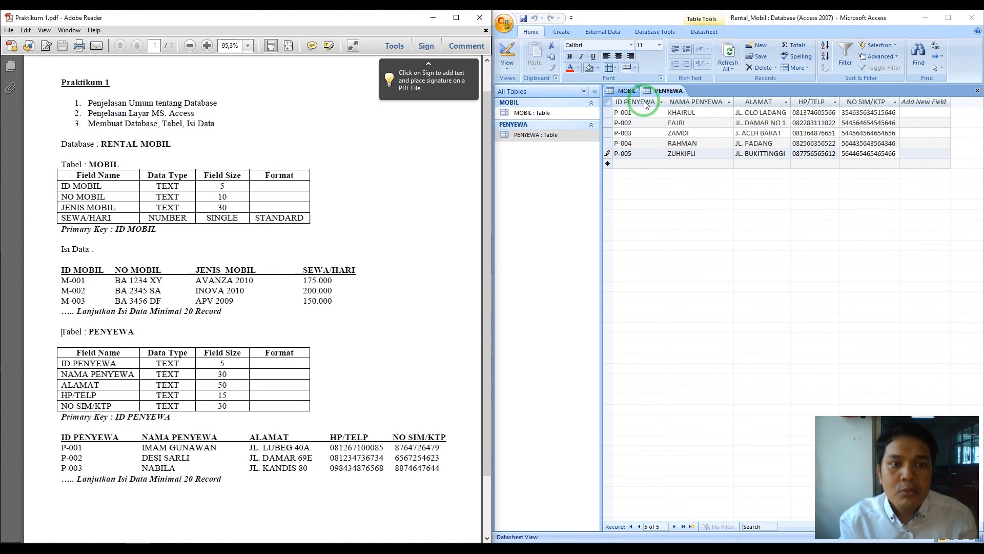
click(528, 134)
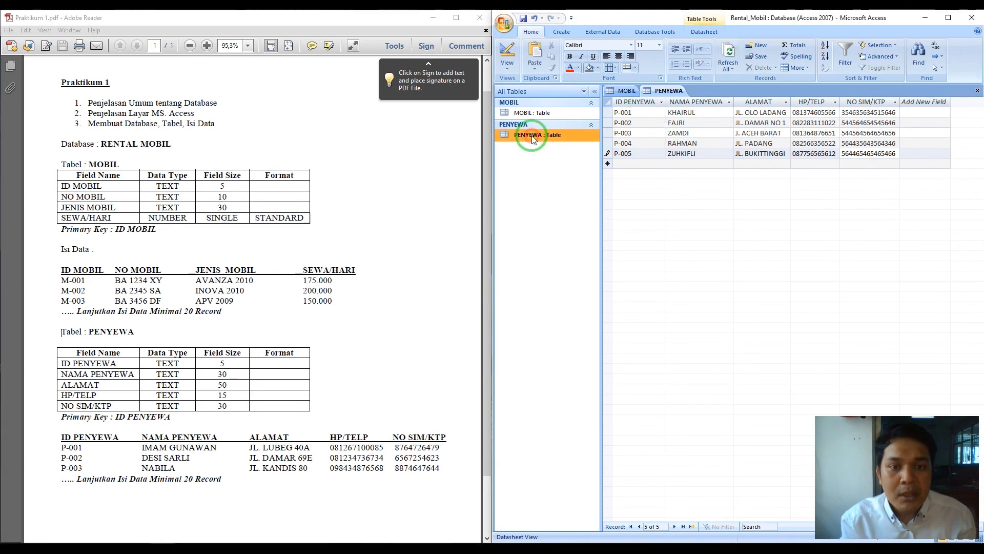
click(540, 115)
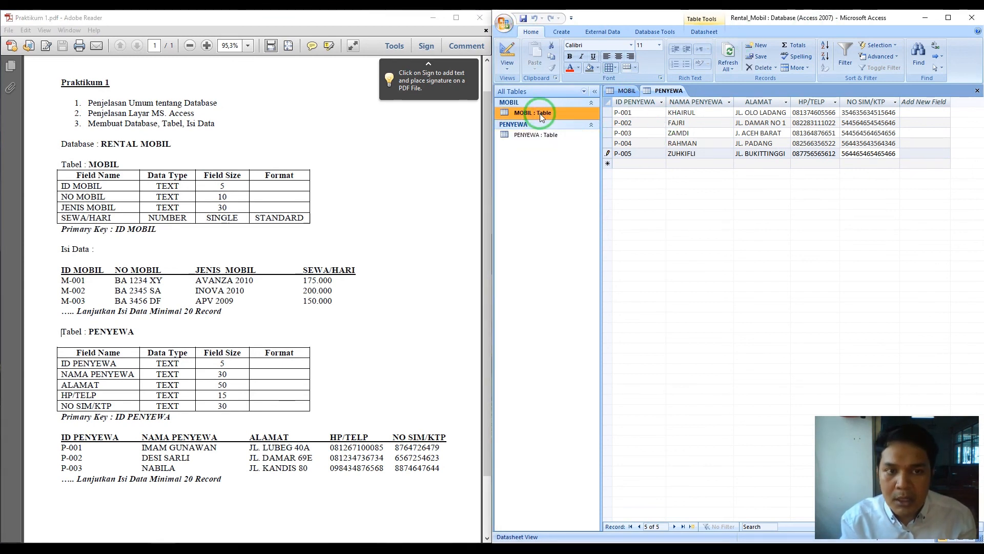